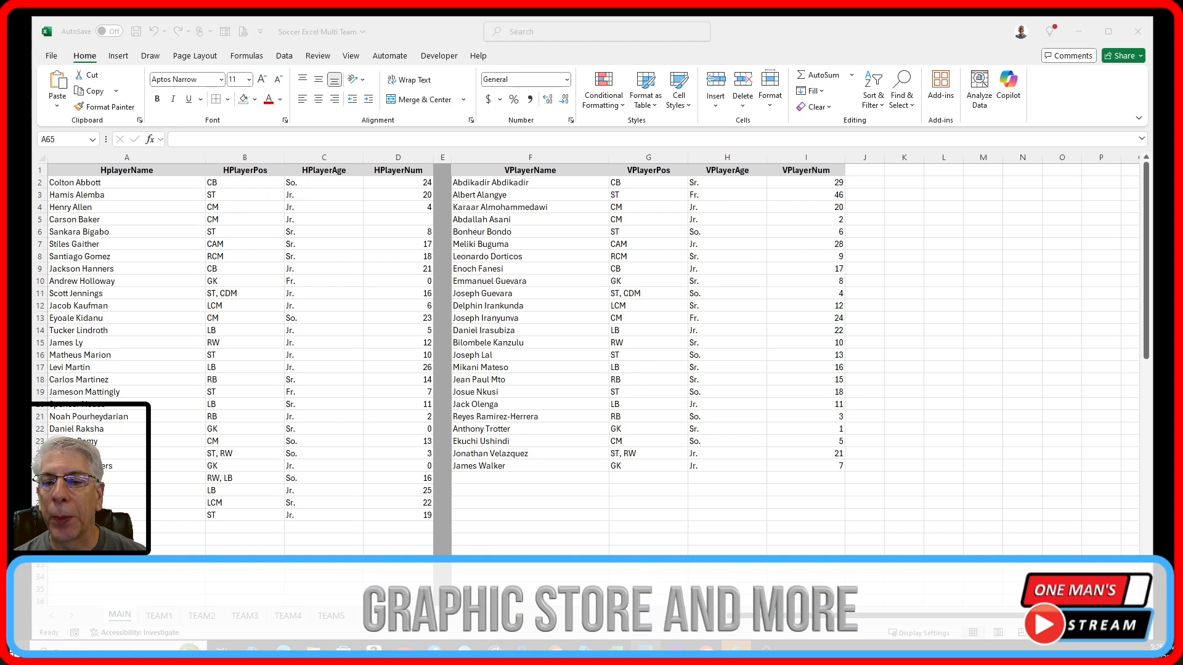
# Examine the TEAM1 roster and its send-to-home and send-to-visitor buttons, plus the clear-team buttons on the MAIN sheet.
pyautogui.hotkey('ctrl', 'pagedown')
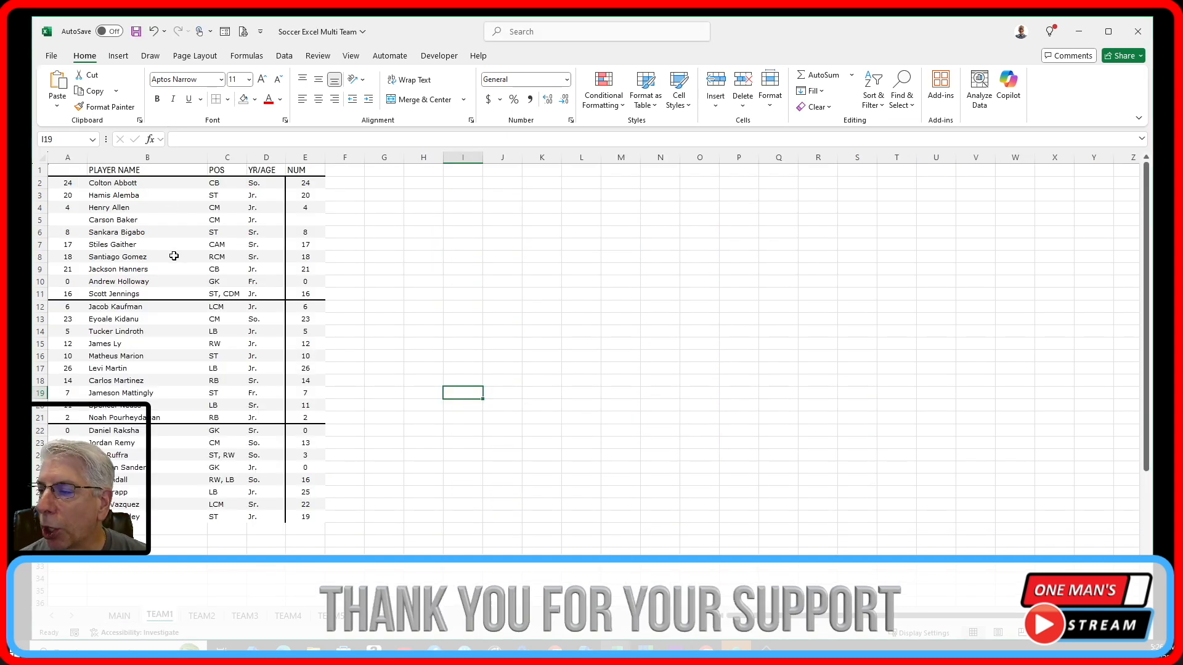
pyautogui.scroll(-3, 175, 255)
pyautogui.scroll(-7, 175, 255)
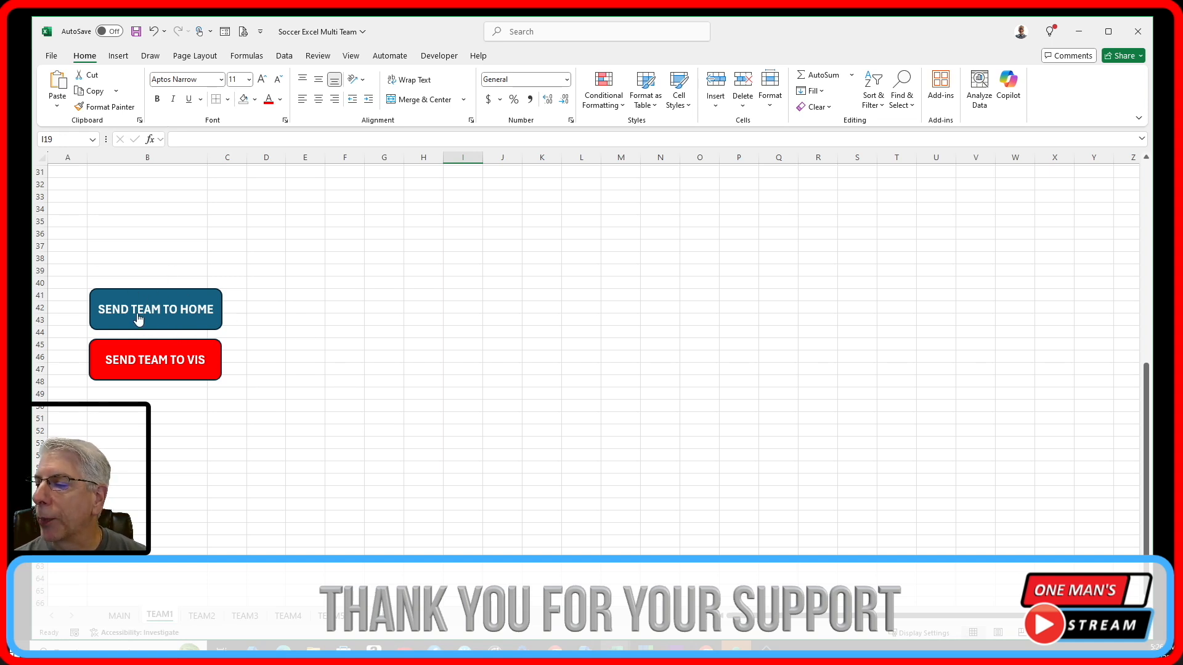
pyautogui.click(121, 618)
pyautogui.scroll(-5, 184, 504)
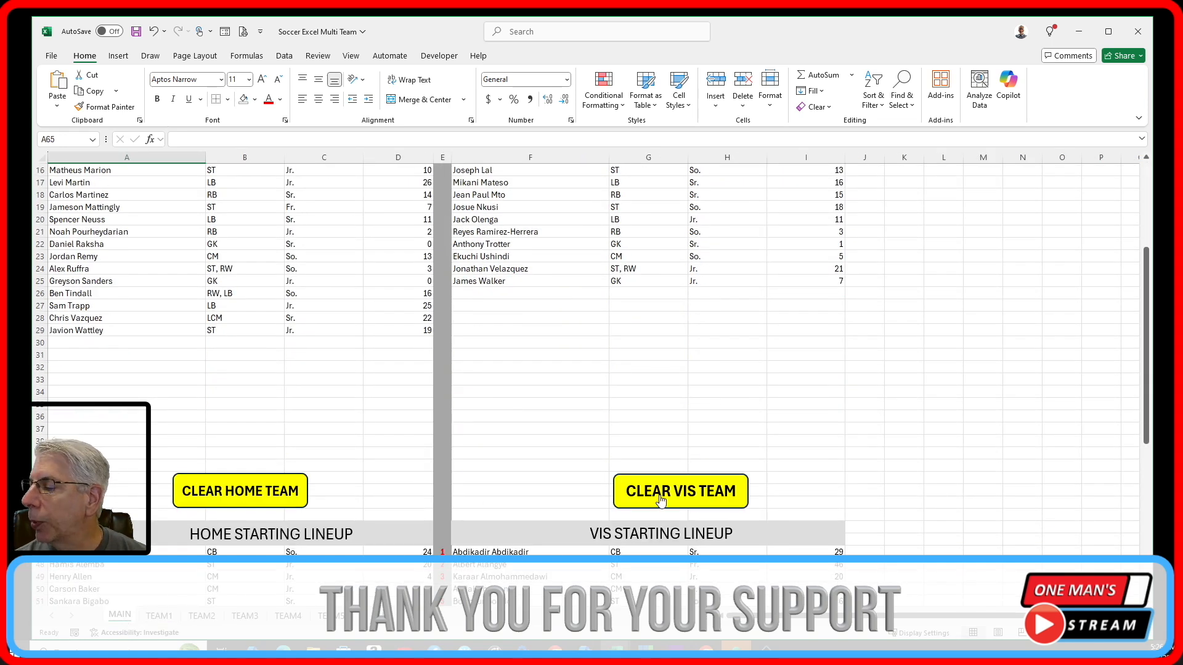
pyautogui.scroll(-2, 340, 507)
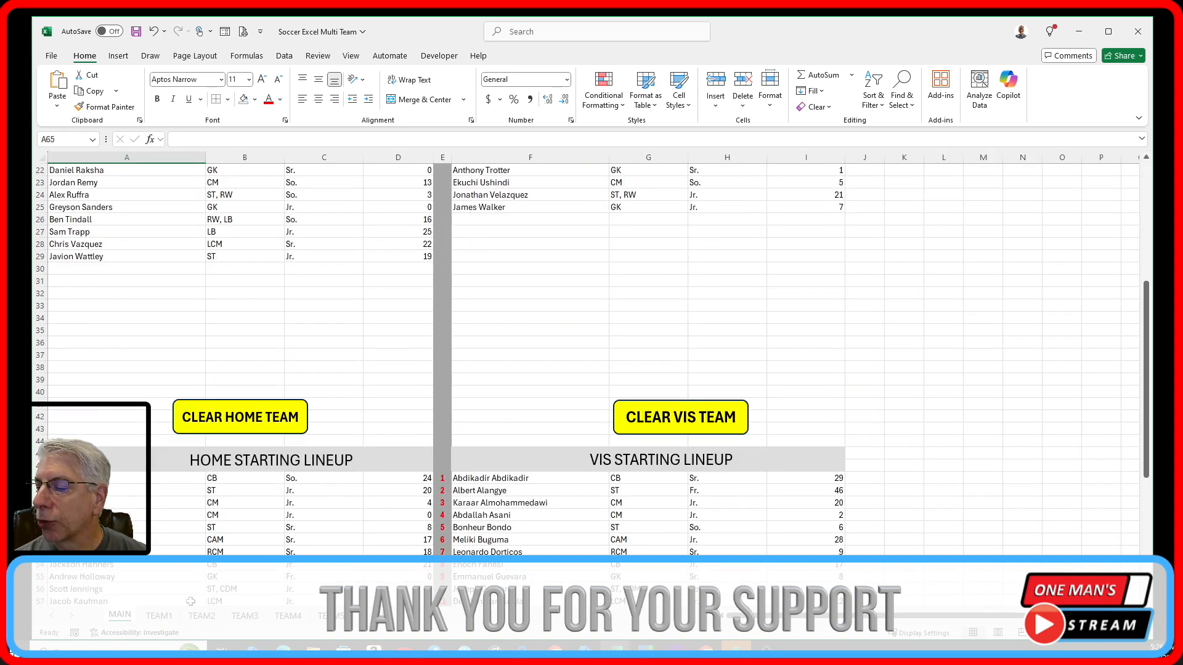
pyautogui.click(159, 615)
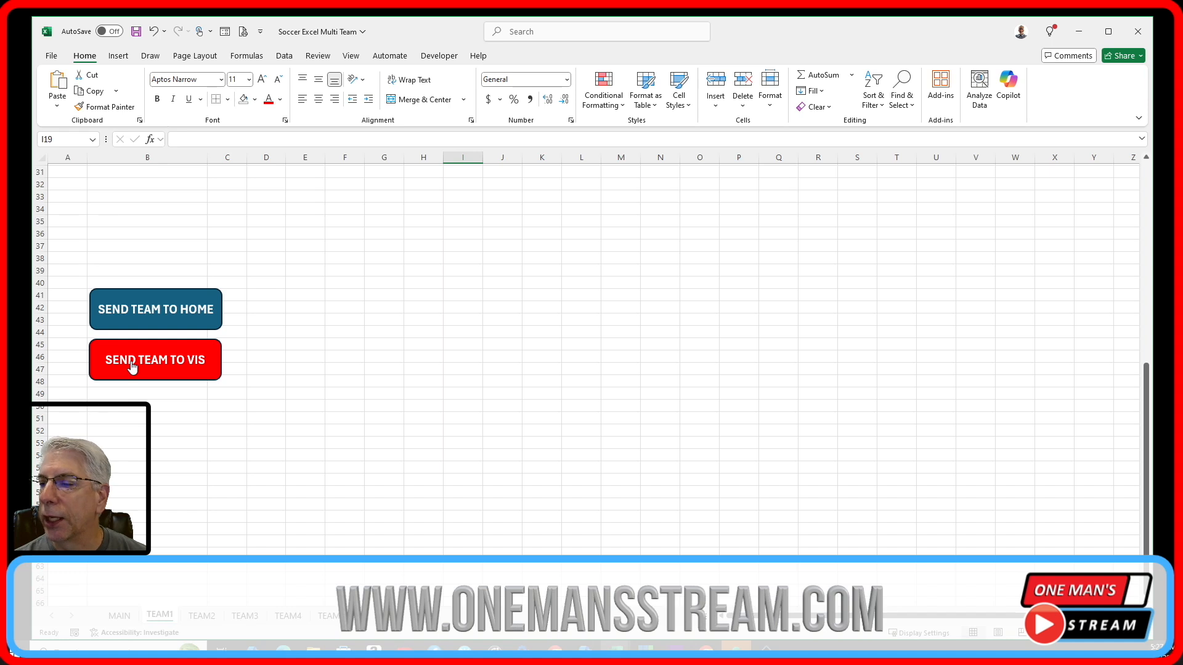
pyautogui.scroll(10, 132, 366)
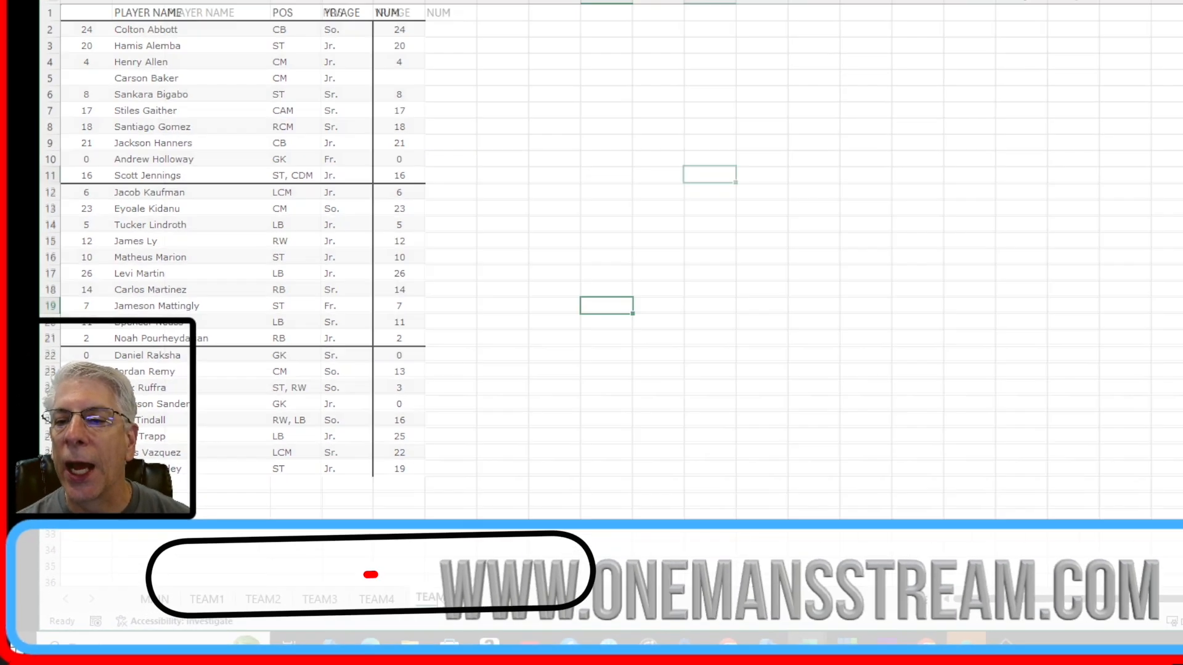
# Look over the TEAM5 sheet's column layout and the home and visitor rosters and starting lineups on MAIN.
pyautogui.click(570, 576)
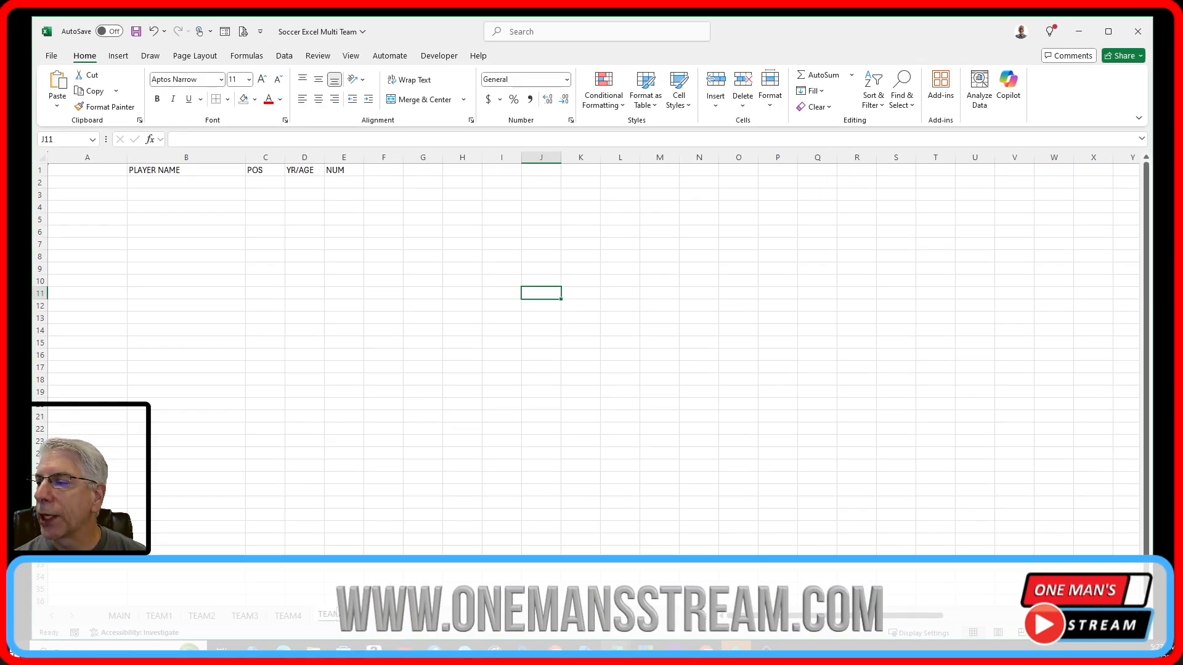
pyautogui.click(130, 615)
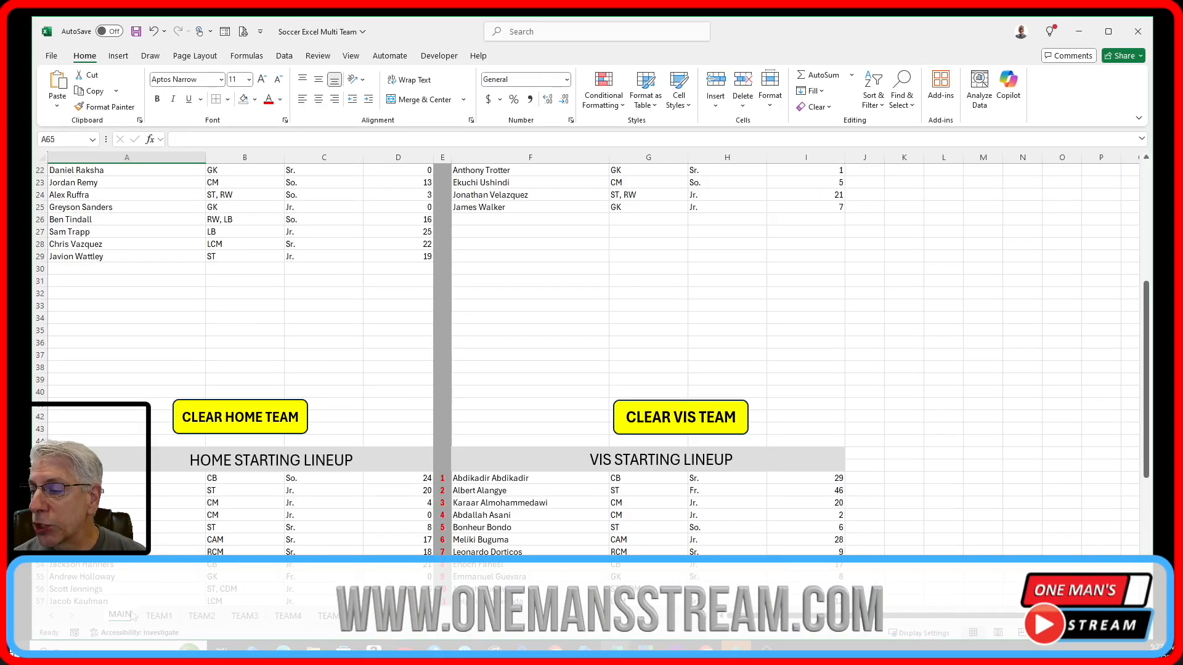
pyautogui.scroll(-2, 315, 344)
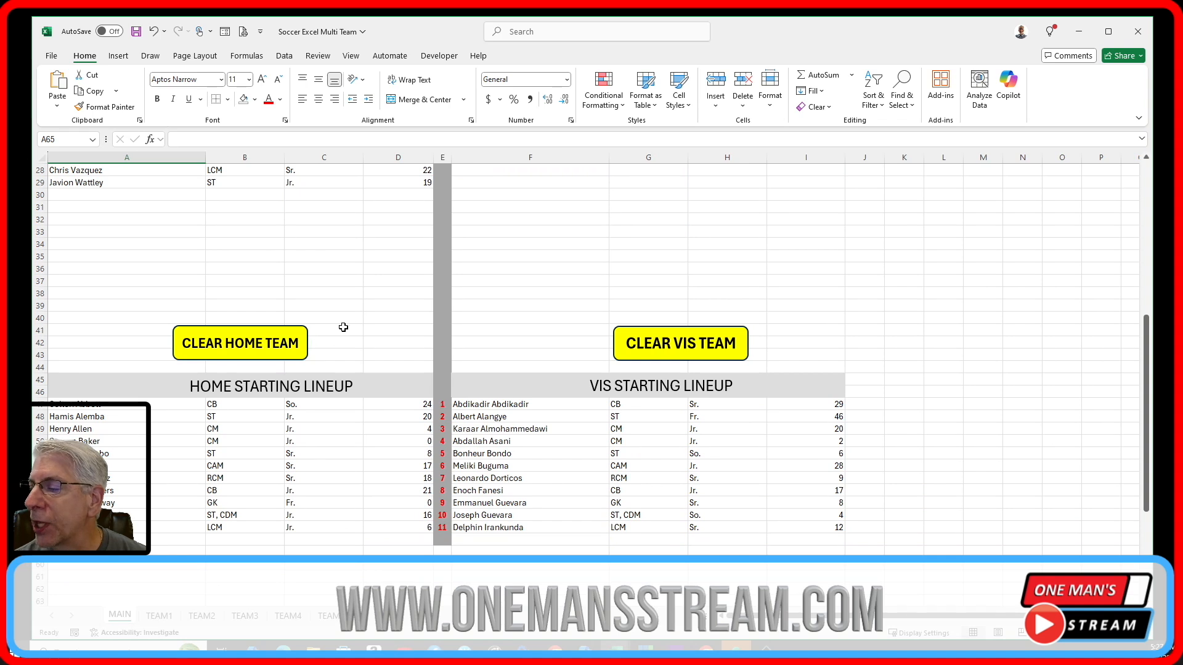
pyautogui.scroll(9, 341, 328)
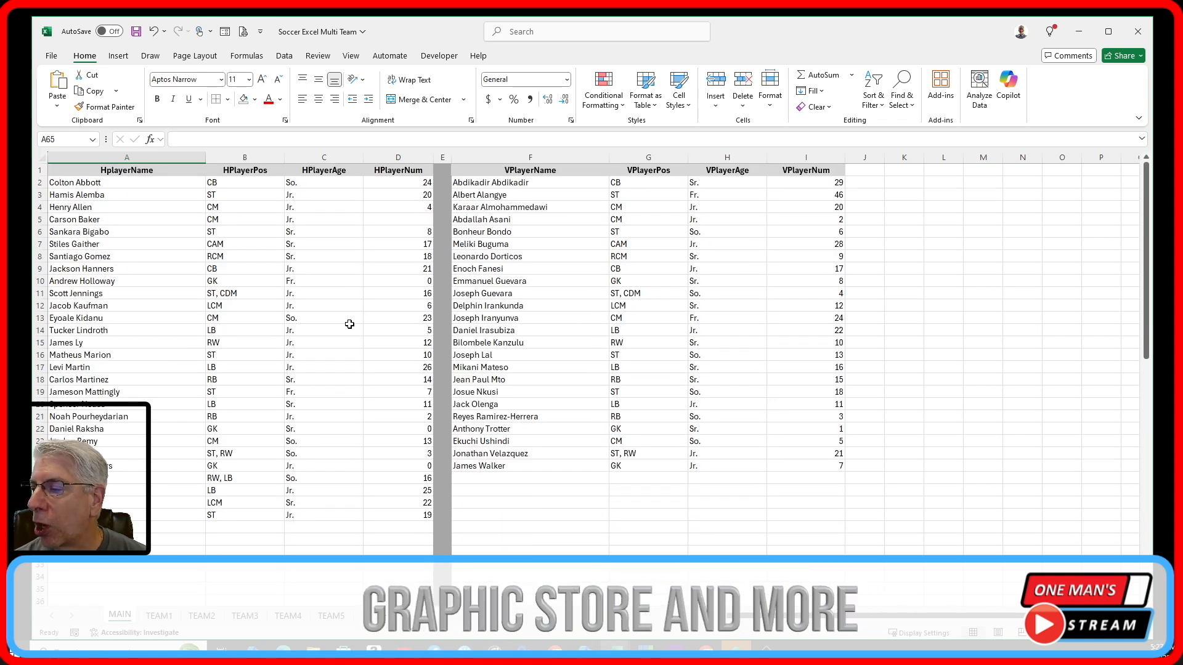
pyautogui.scroll(-12, 350, 324)
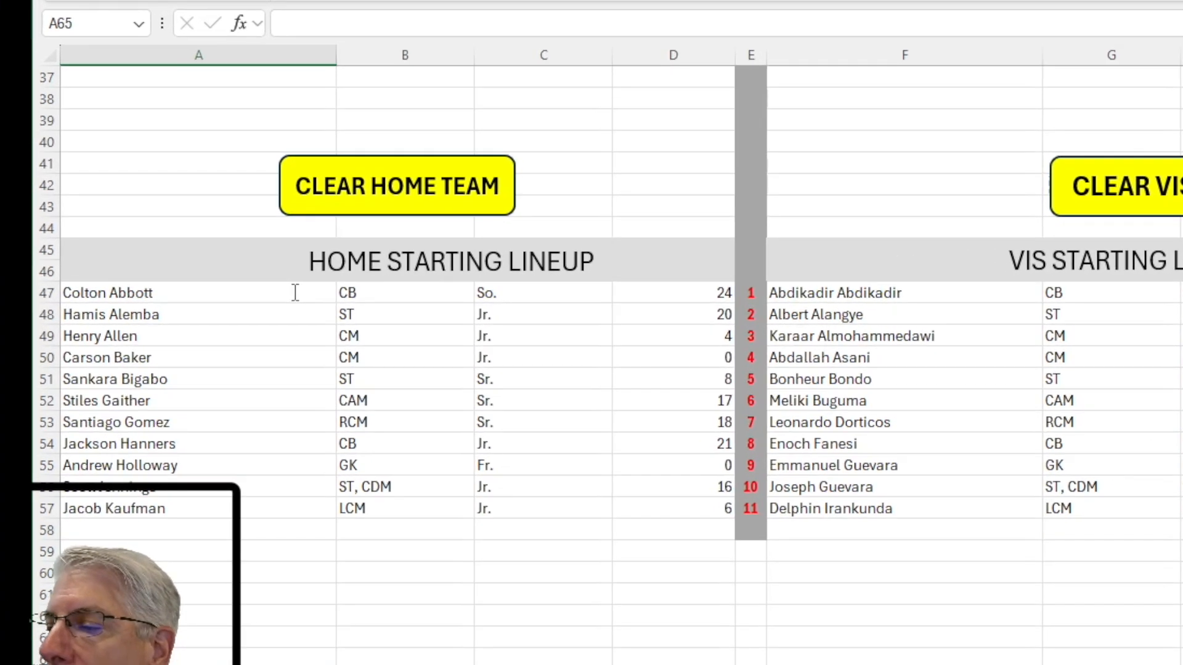
# Inspect the list of players offered by the first home starting lineup name cell, A47, without changing the selection.
pyautogui.click(256, 287)
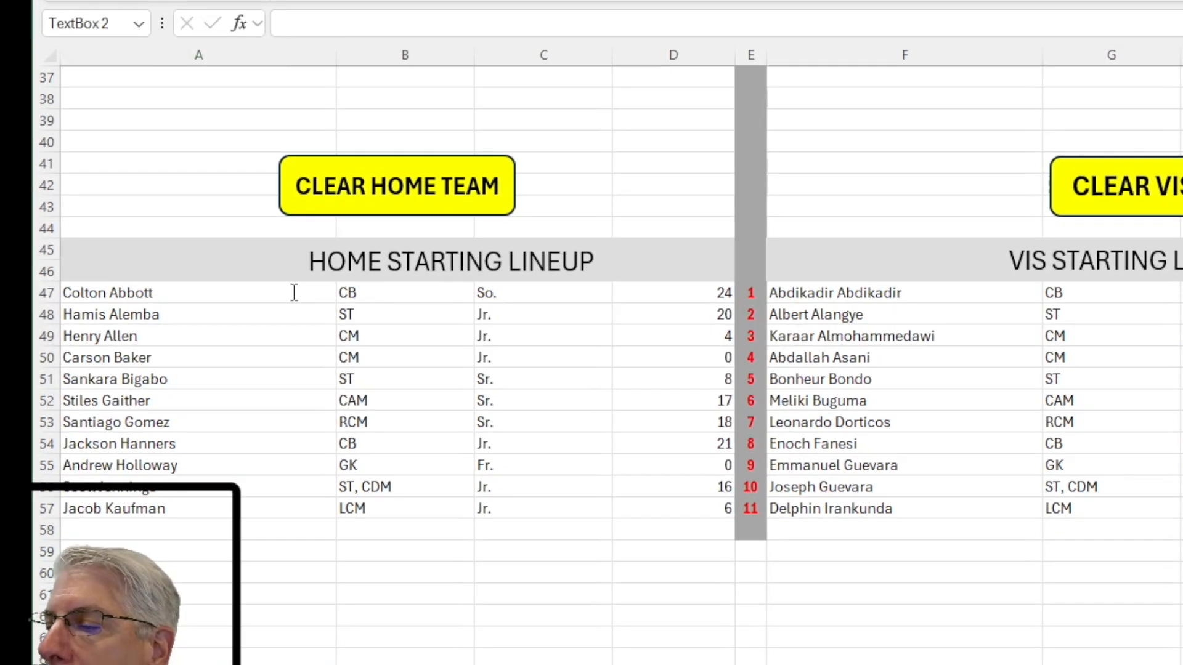
pyautogui.click(236, 295)
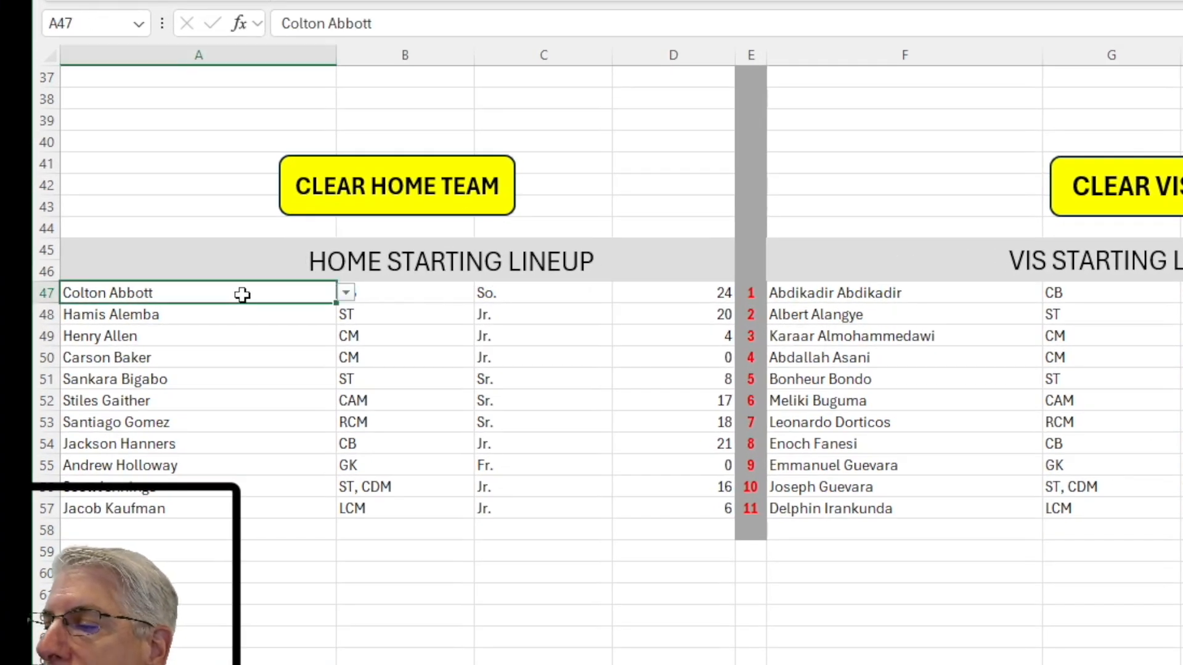
pyautogui.click(346, 295)
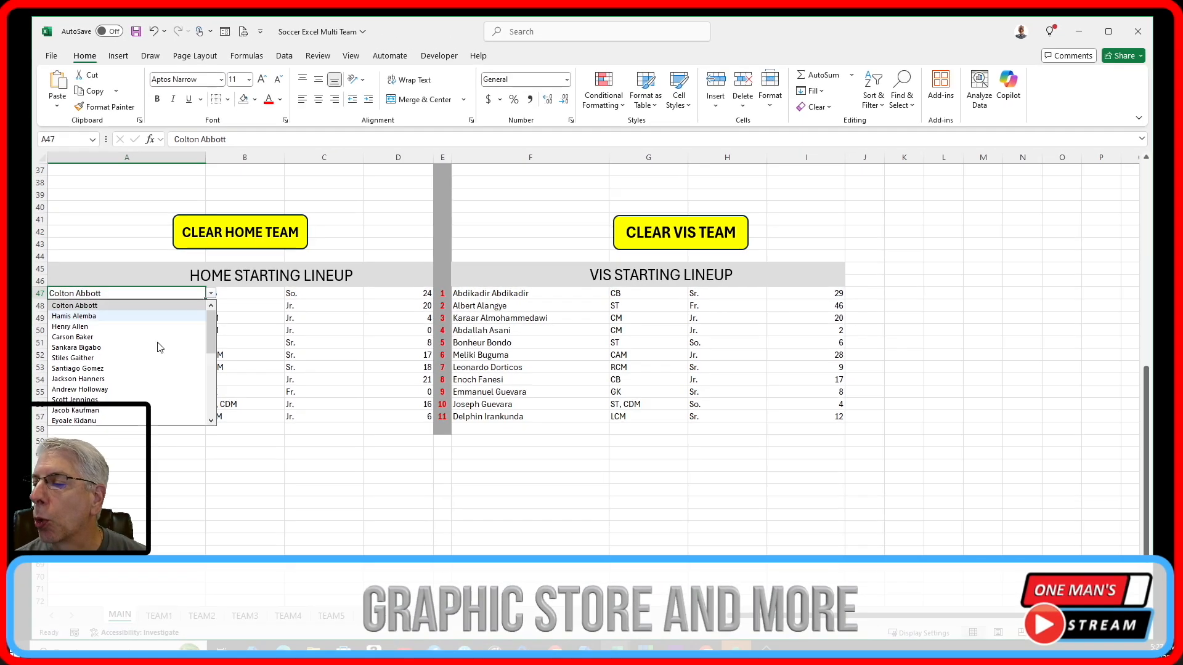
pyautogui.click(160, 449)
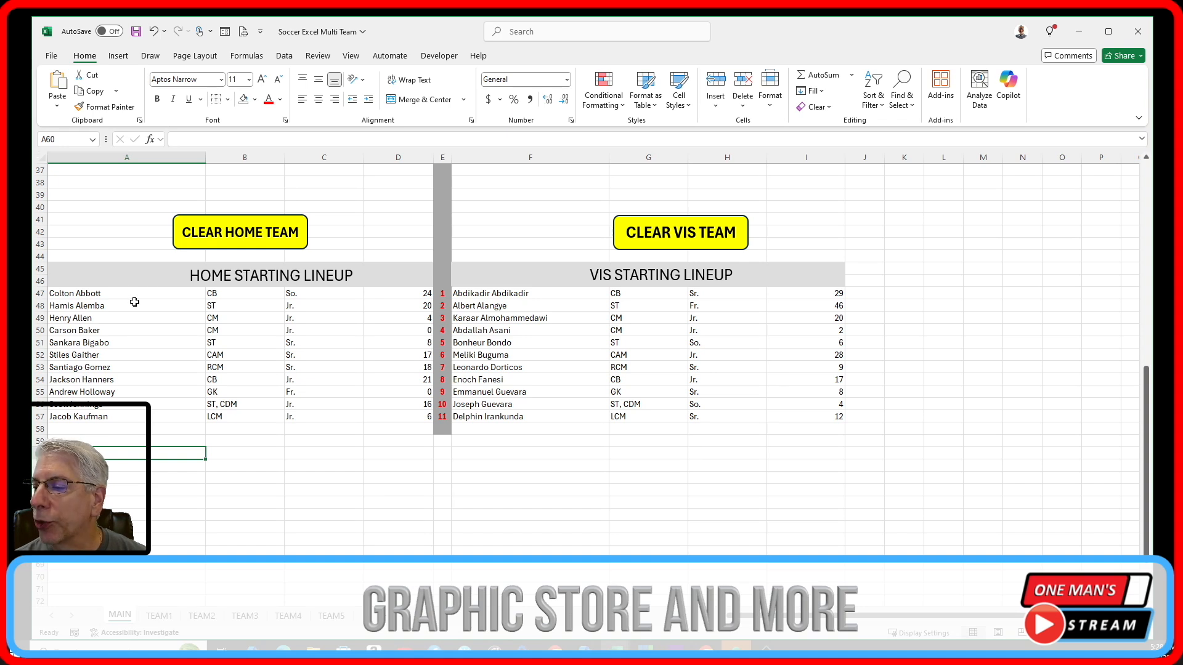
# Check the name cell A47 and the formulas for position, age and number in the first home starting lineup row.
pyautogui.click(179, 295)
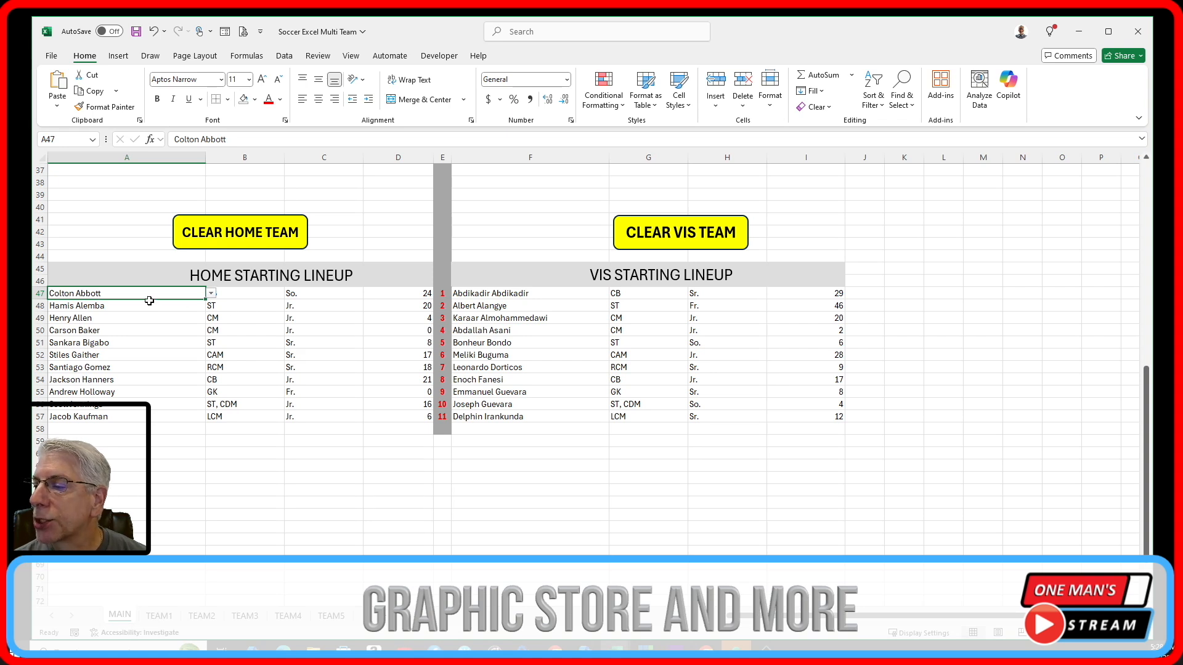
pyautogui.click(245, 295)
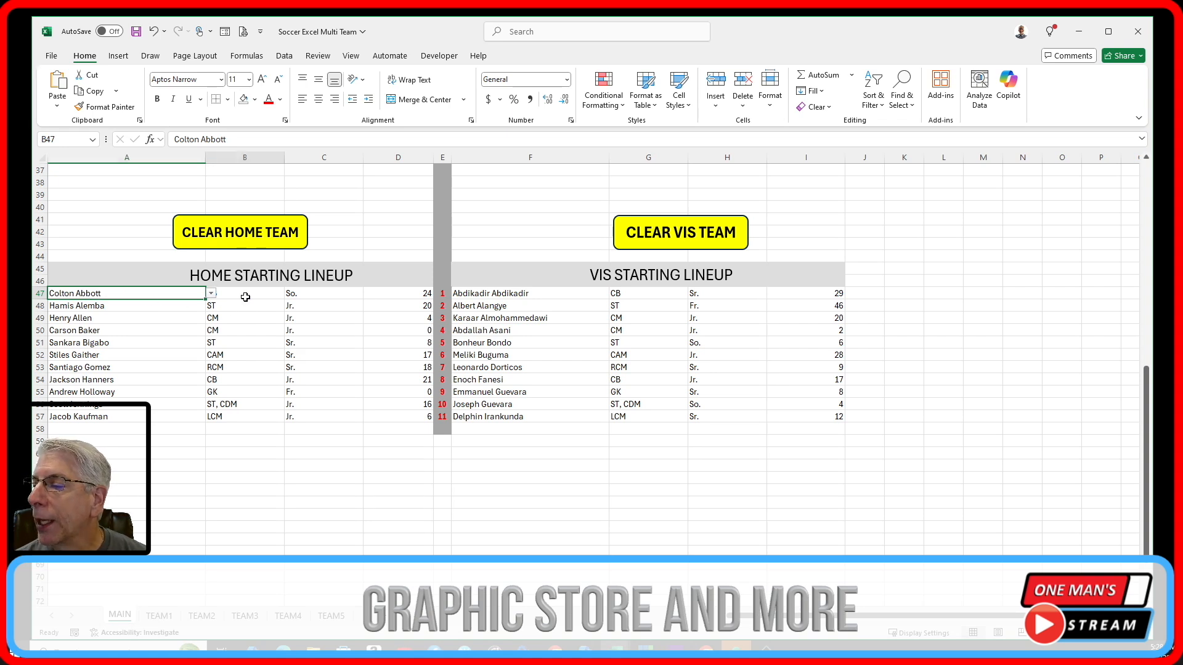
pyautogui.click(312, 295)
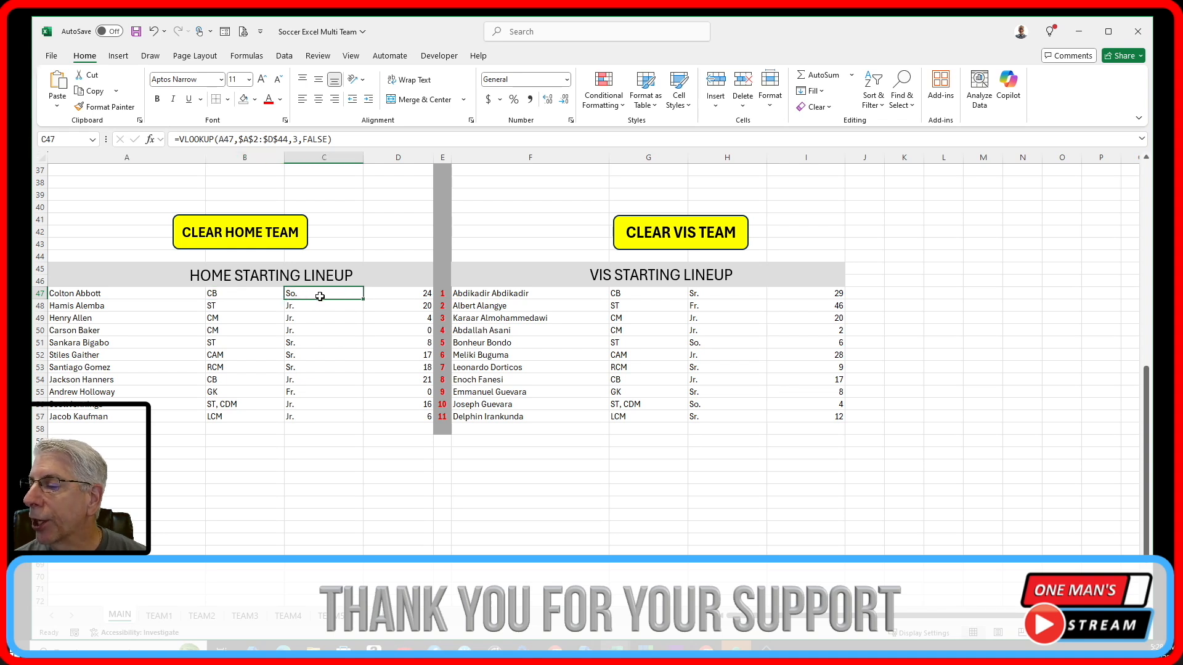
pyautogui.click(395, 295)
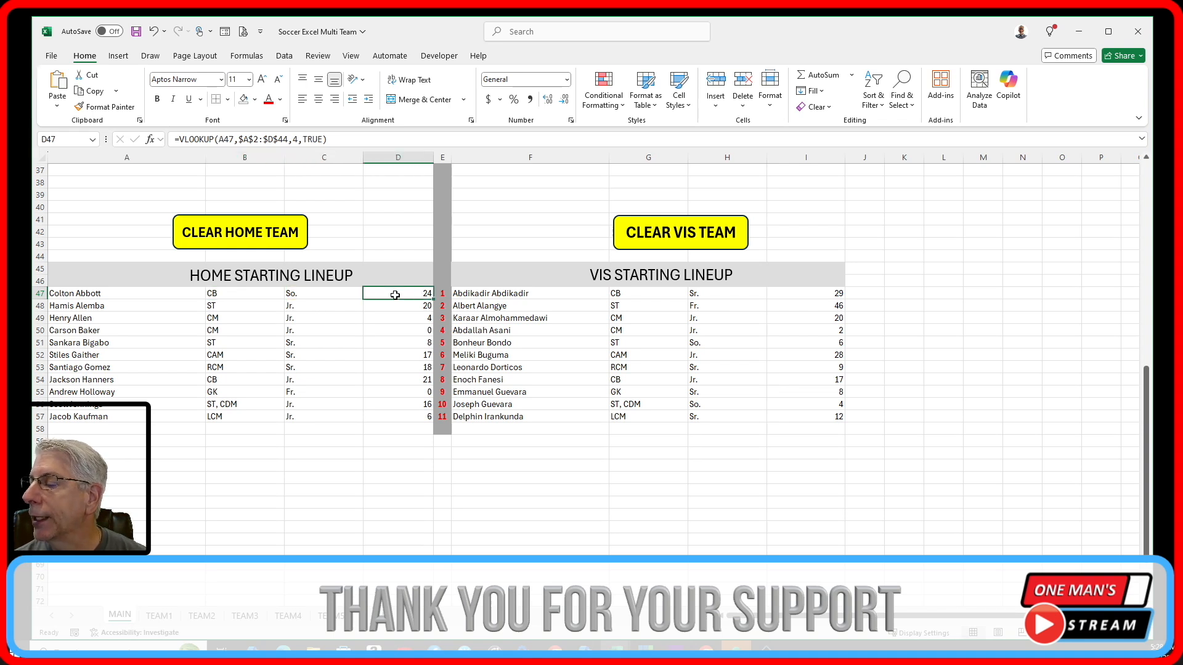
# Review the full player tables on MAIN against the starting lineups beneath them.
pyautogui.scroll(7, 331, 388)
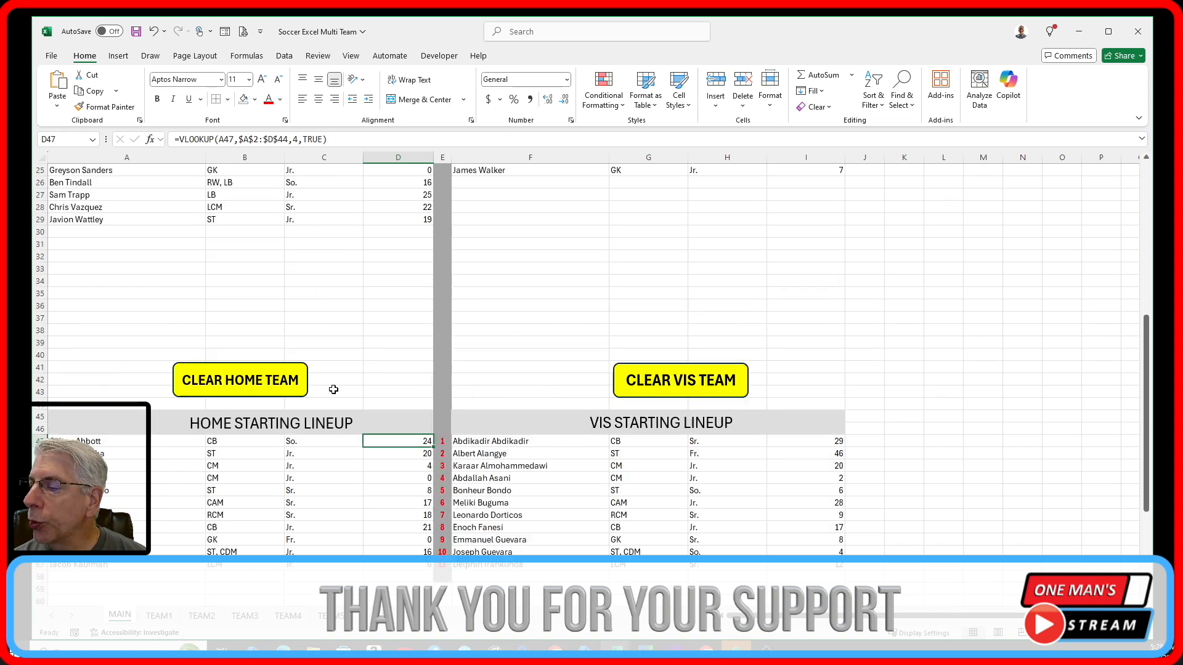
pyautogui.scroll(5, 334, 389)
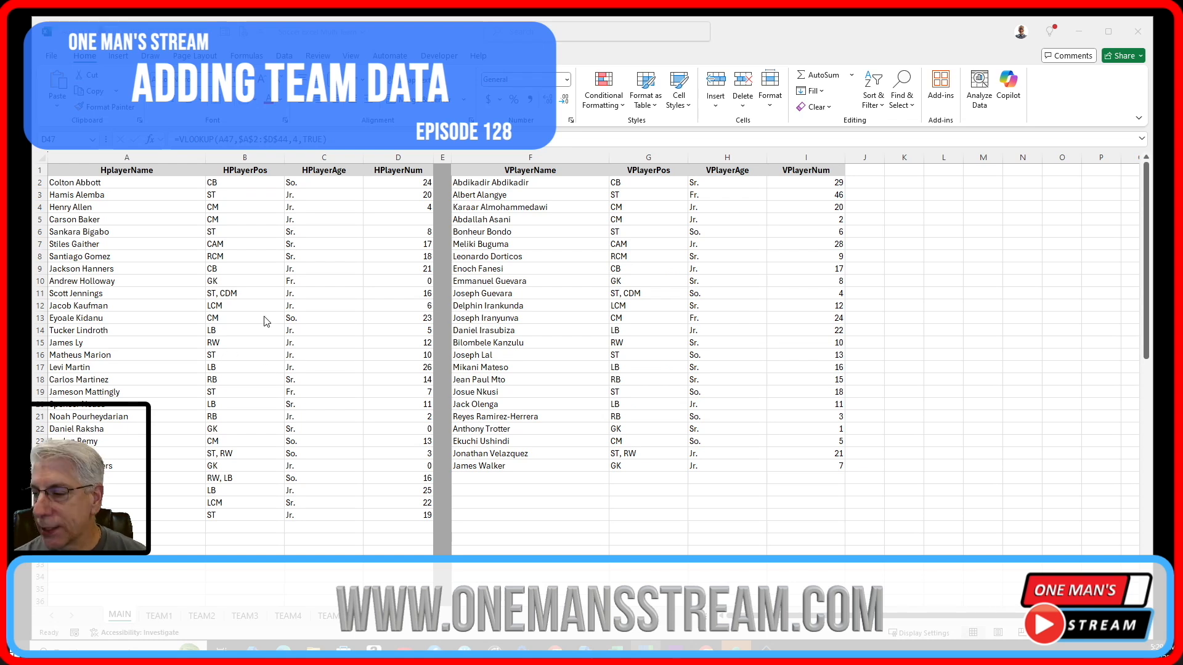
pyautogui.scroll(-7, 266, 325)
pyautogui.scroll(1, 266, 324)
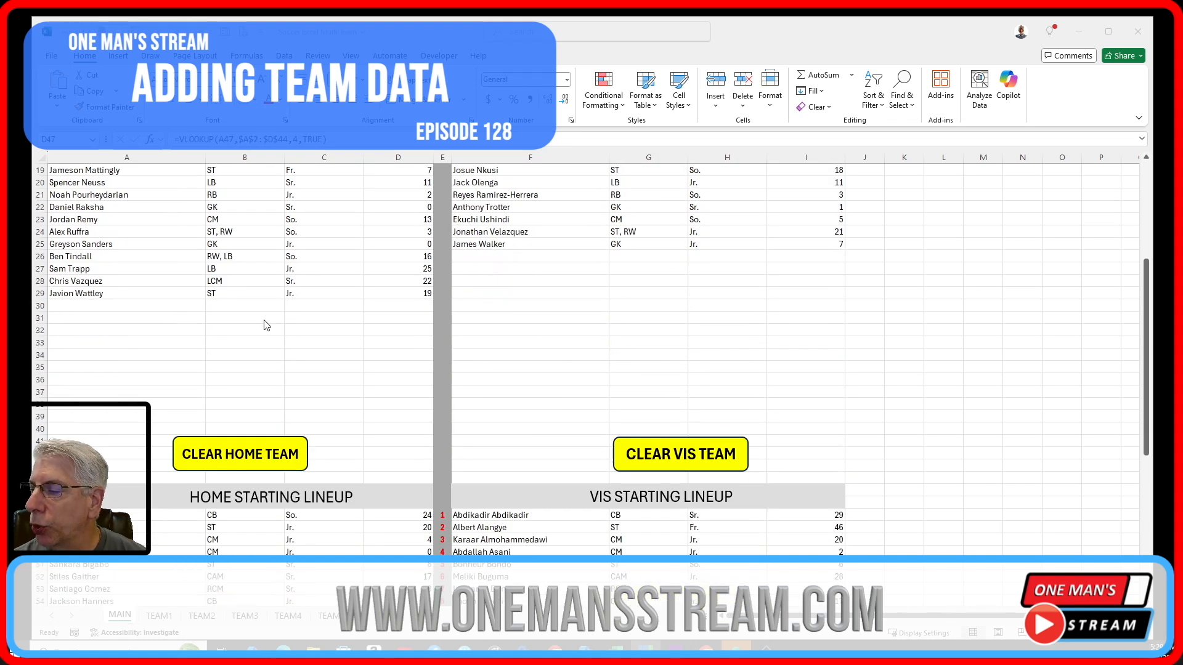
pyautogui.scroll(-5, 266, 325)
pyautogui.scroll(11, 266, 327)
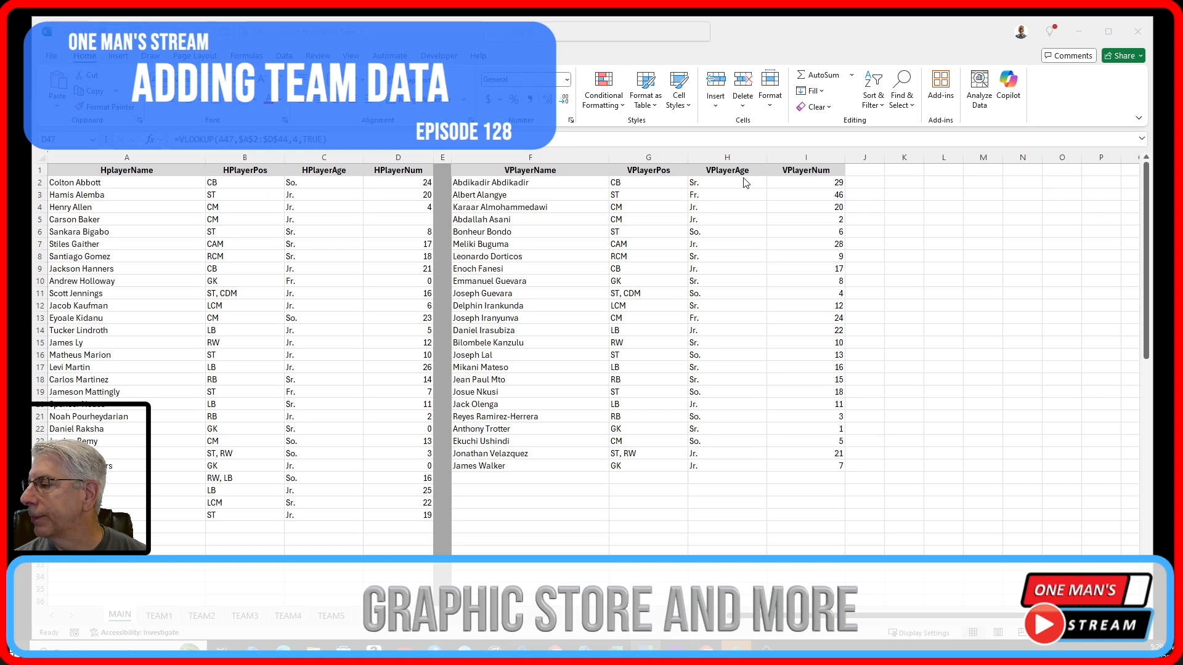
pyautogui.scroll(-12, 727, 360)
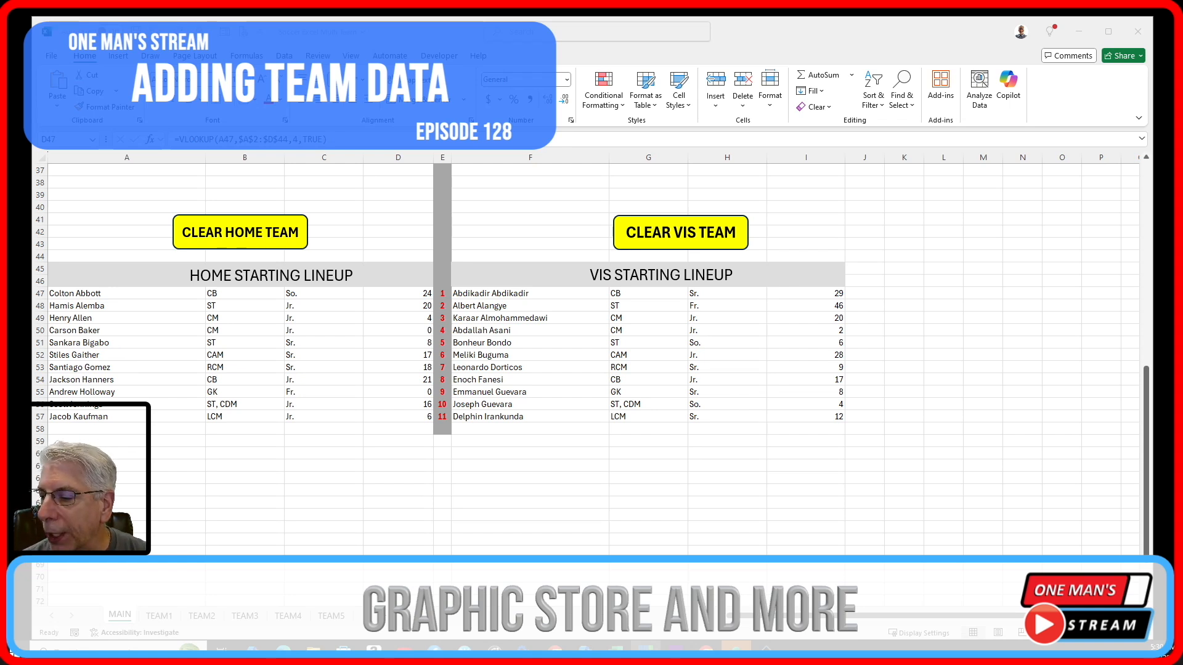
pyautogui.doubleClick(395, 293)
pyautogui.click(127, 515)
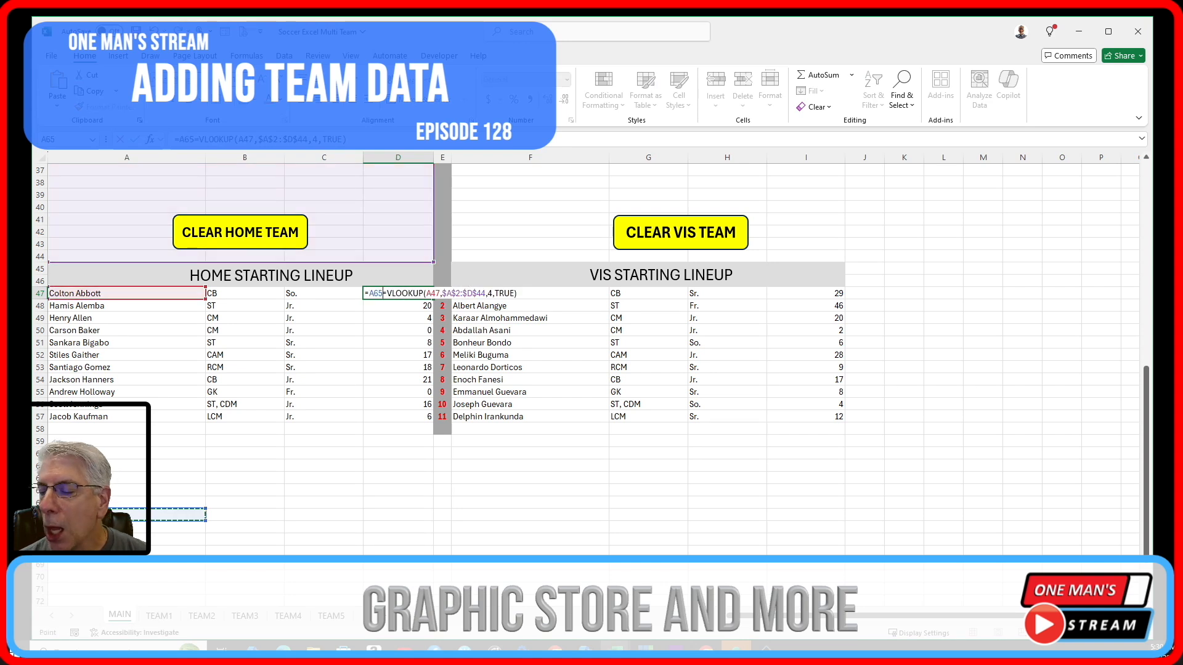
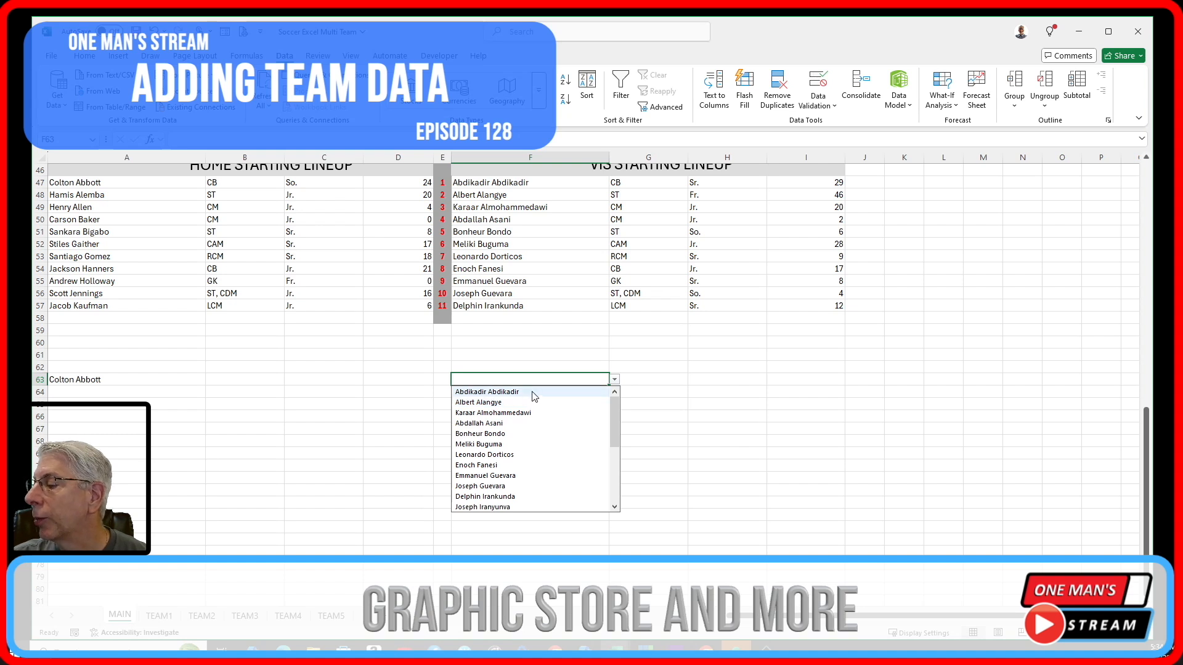
# Close the visitor player list and begin a VLOOKUP formula in cell B63 beside the test player name.
pyautogui.click(704, 427)
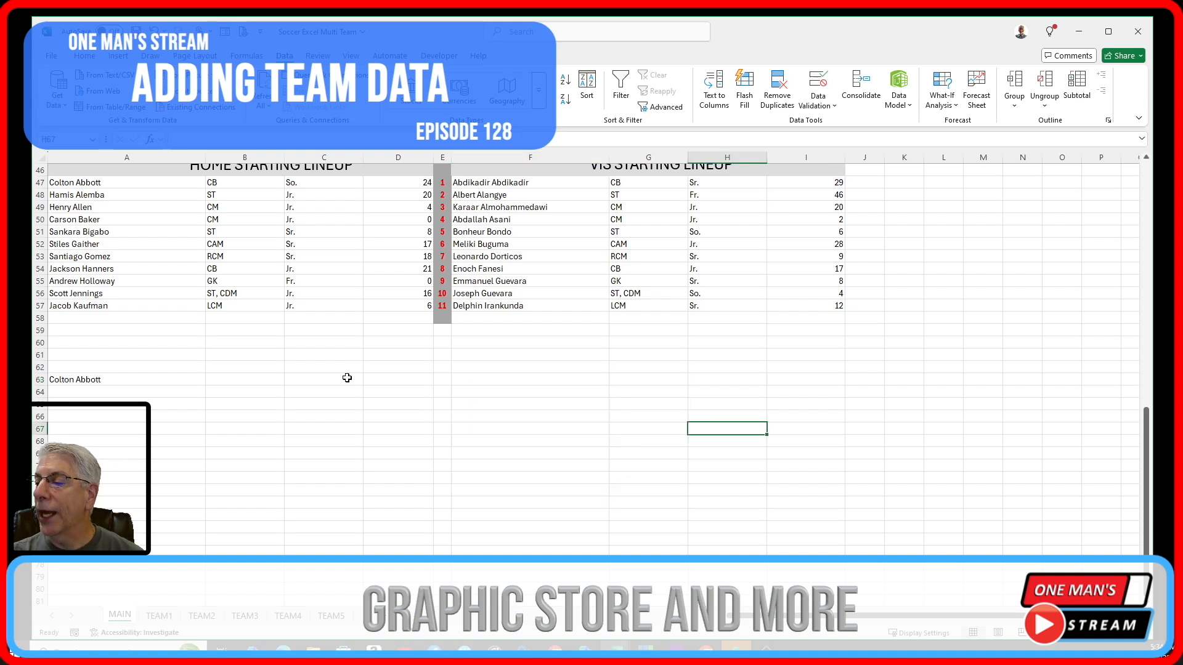
pyautogui.click(244, 380)
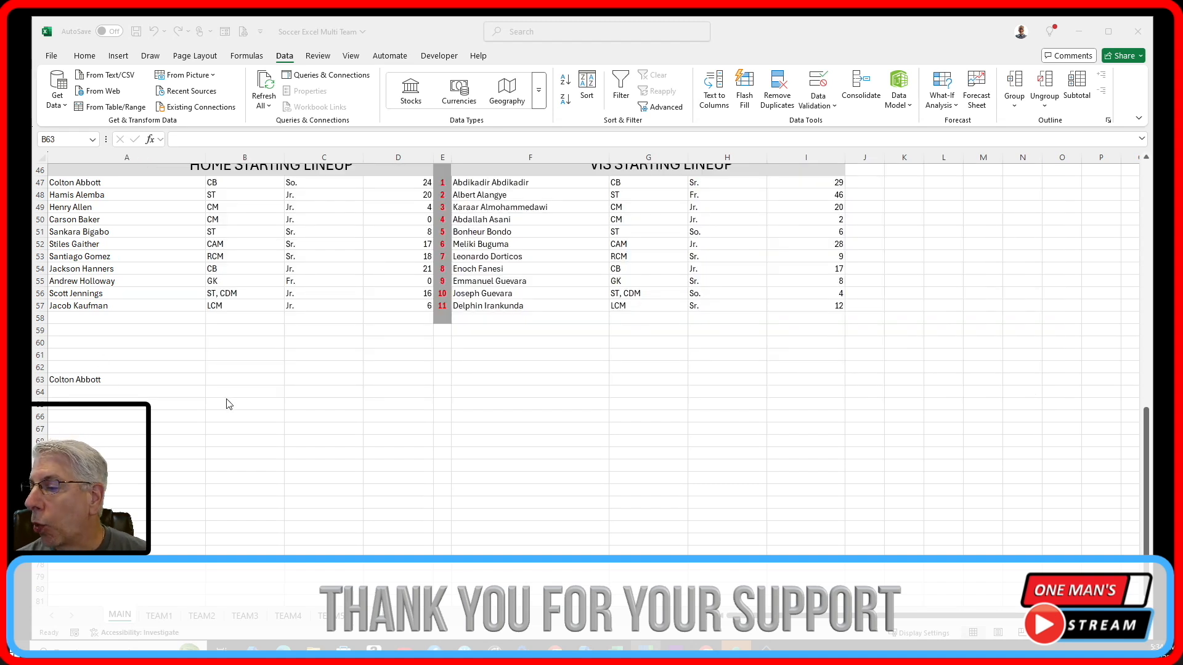
pyautogui.click(245, 380)
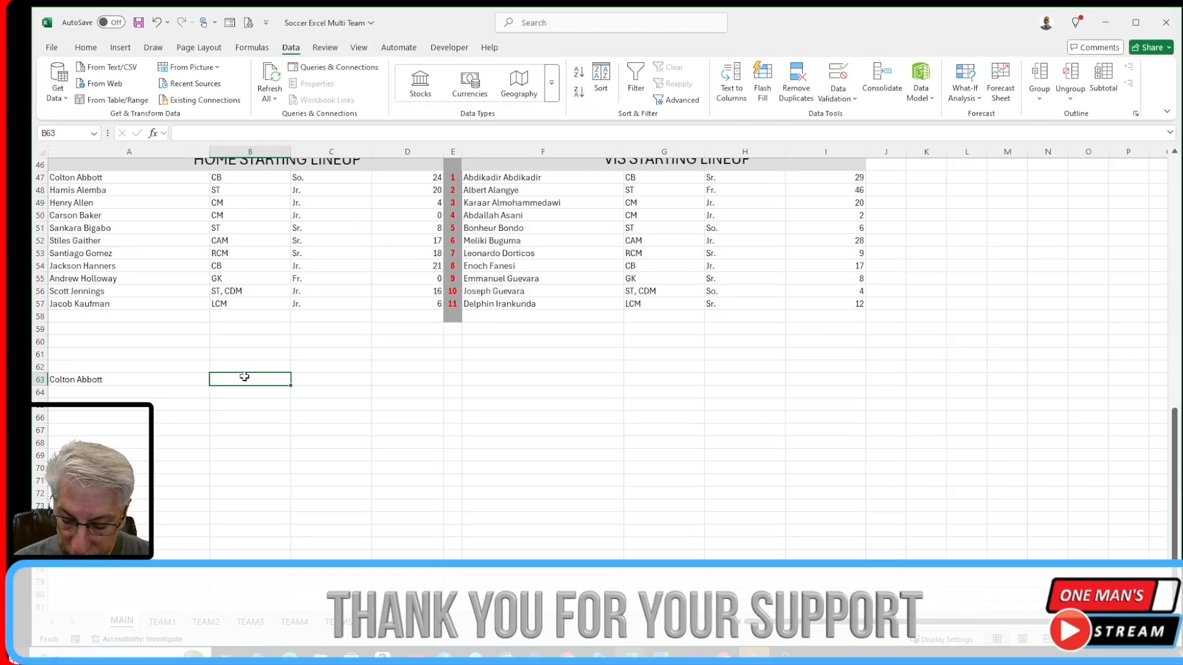
pyautogui.write('=')
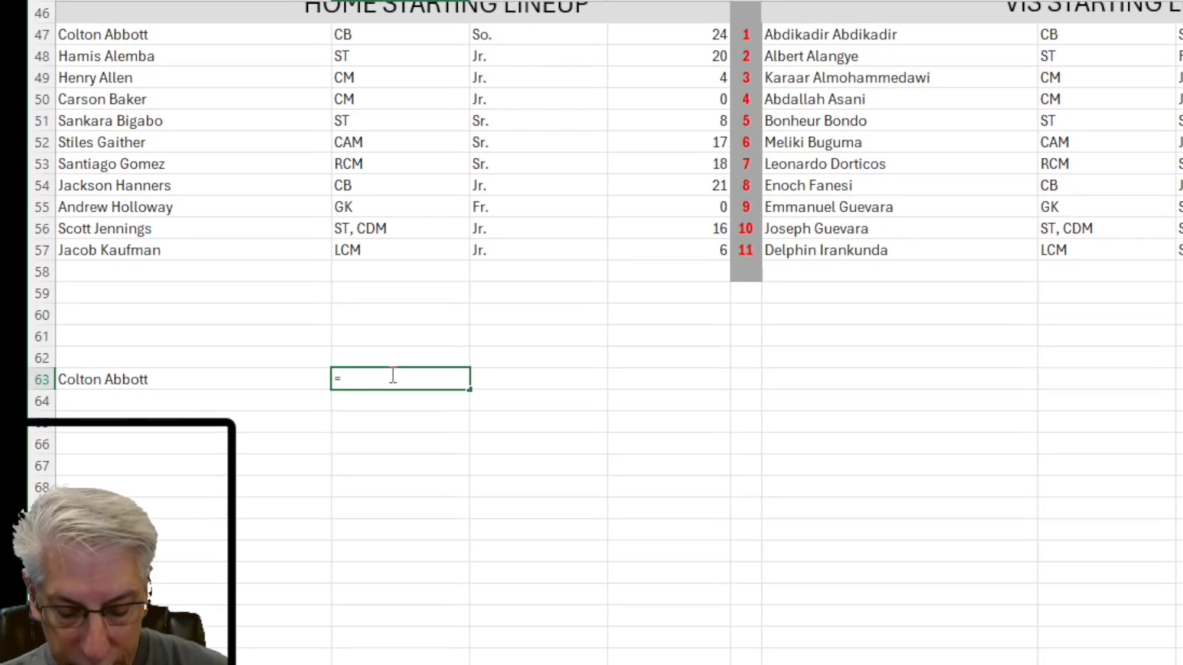
pyautogui.write('vlookup')
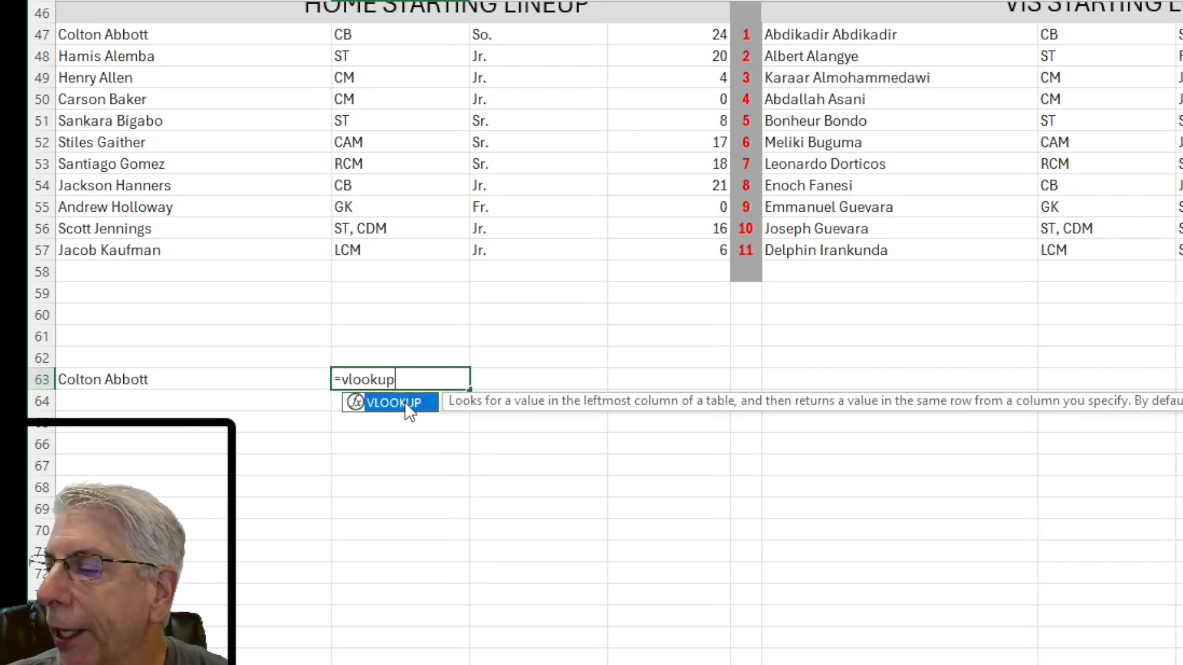
pyautogui.doubleClick(407, 405)
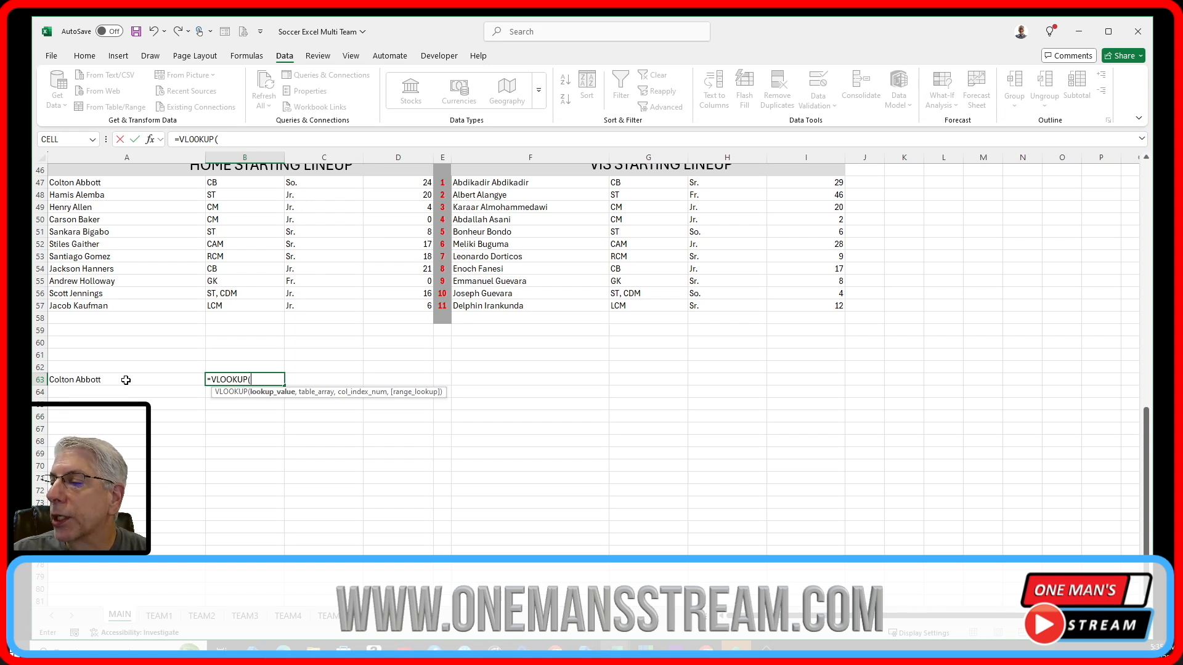
# Give the VLOOKUP in B63 the lookup value A63 and the home player table range A2:D40.
pyautogui.click(126, 381)
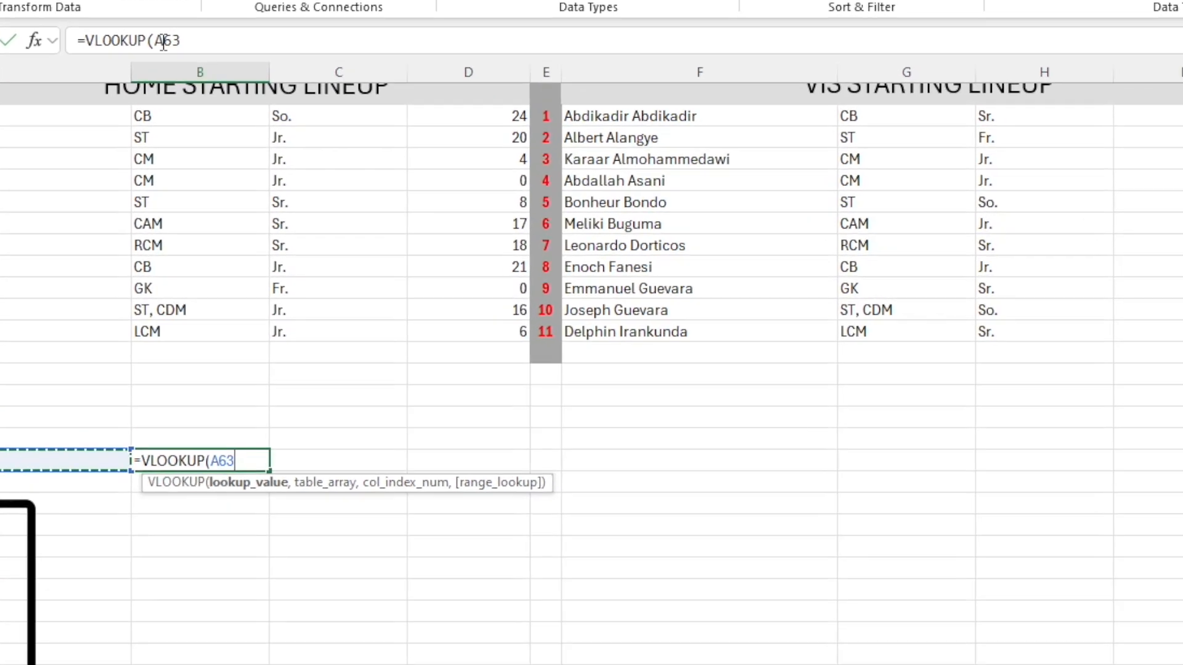
pyautogui.click(180, 40)
pyautogui.write(',')
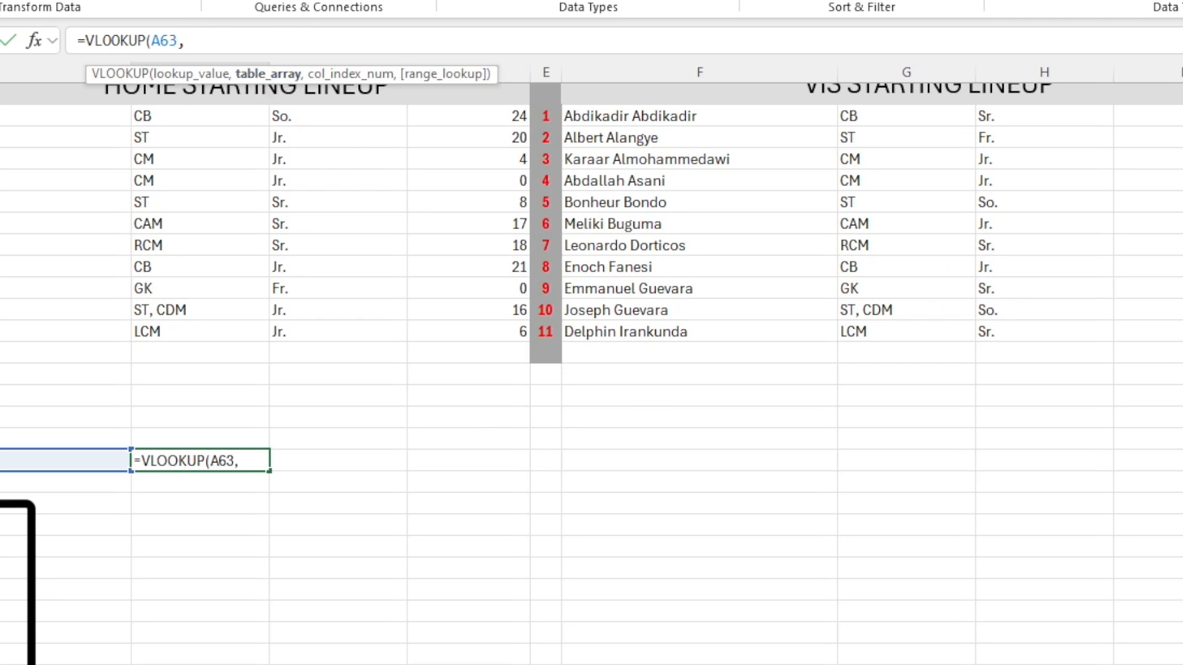
pyautogui.scroll(15, 961, 463)
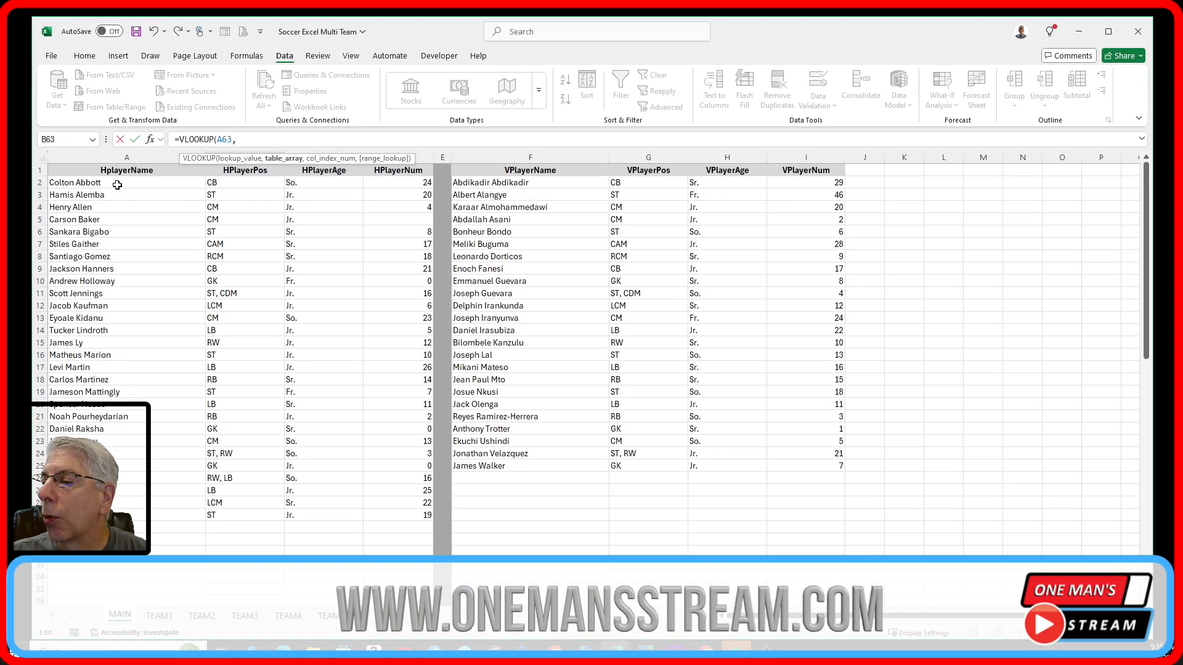
pyautogui.click(117, 185)
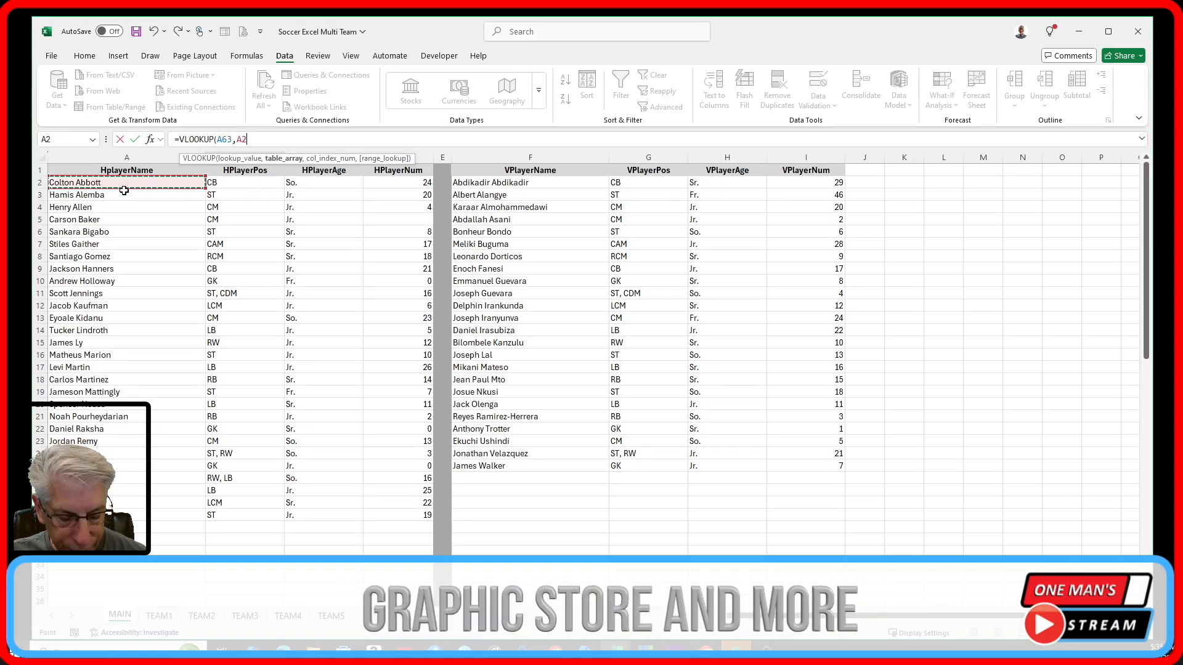
pyautogui.press('shift')
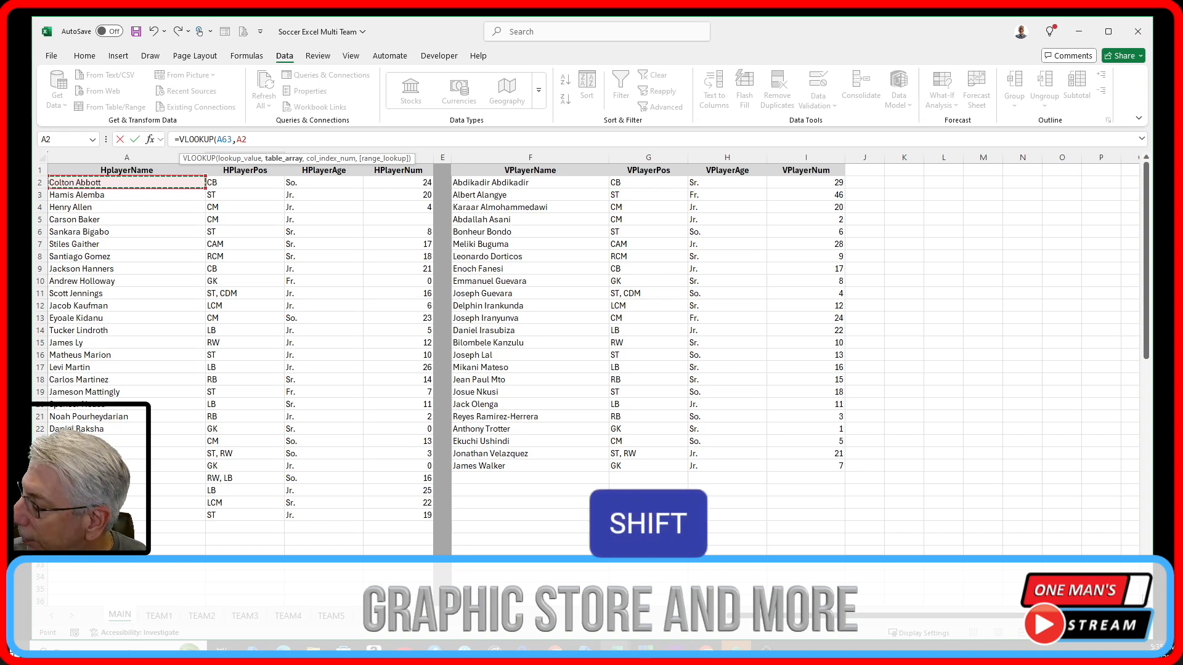
pyautogui.scroll(-3, 313, 547)
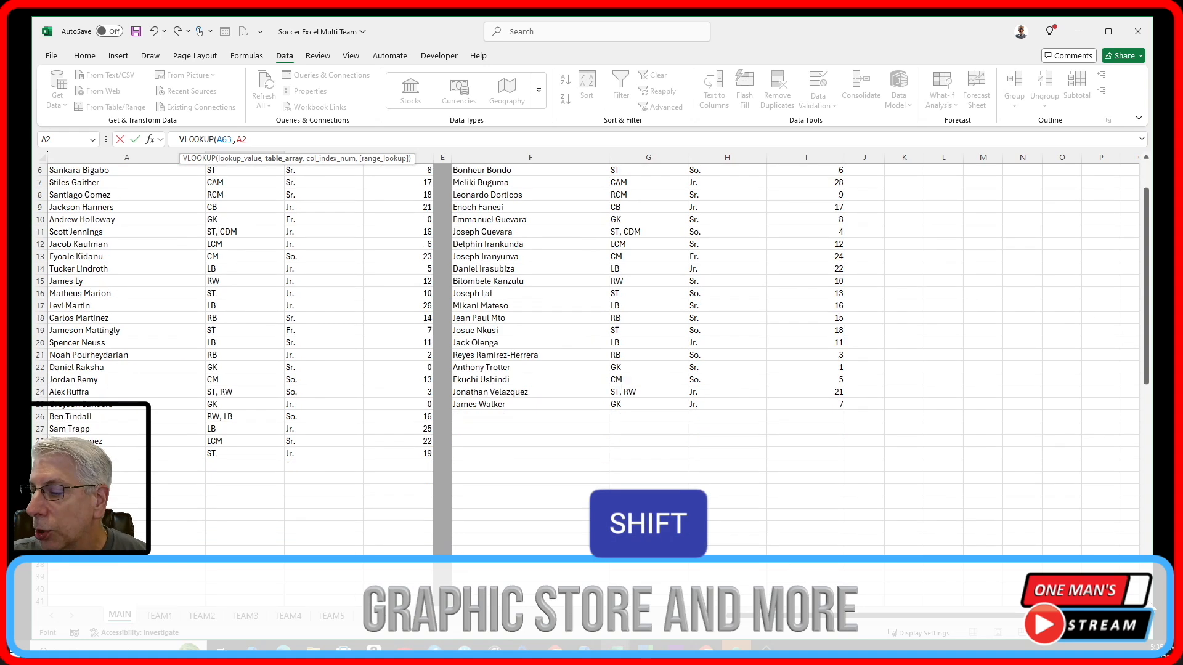
pyautogui.keyDown('shift'); pyautogui.click(407, 539); pyautogui.keyUp('shift')
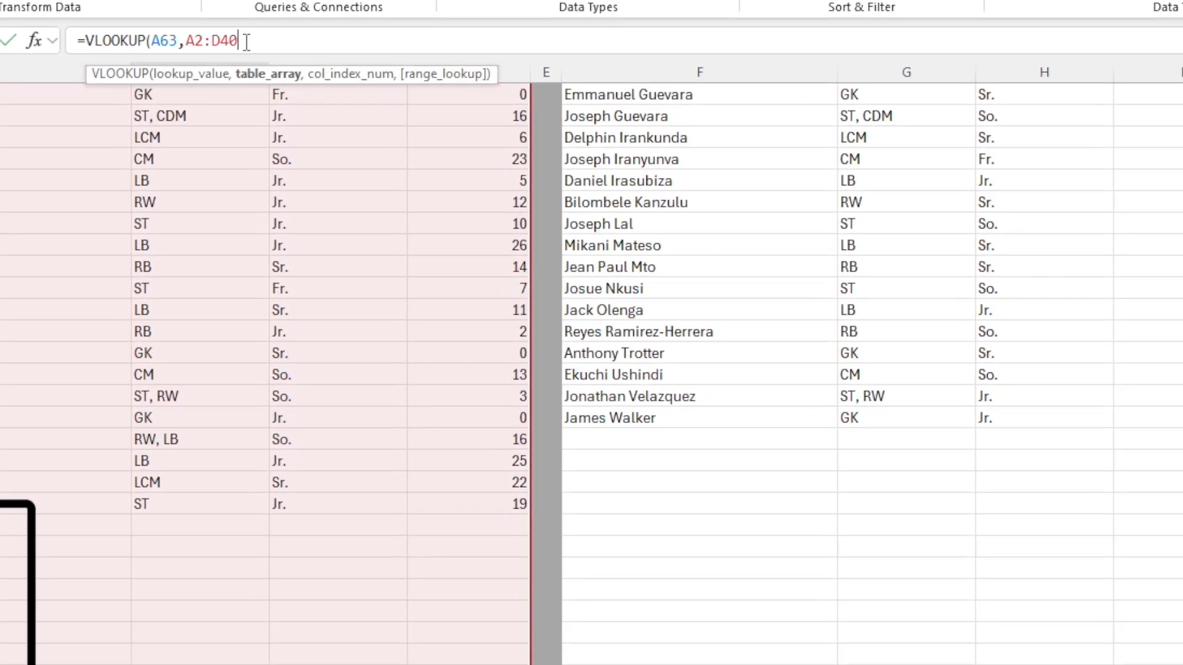
pyautogui.write(',')
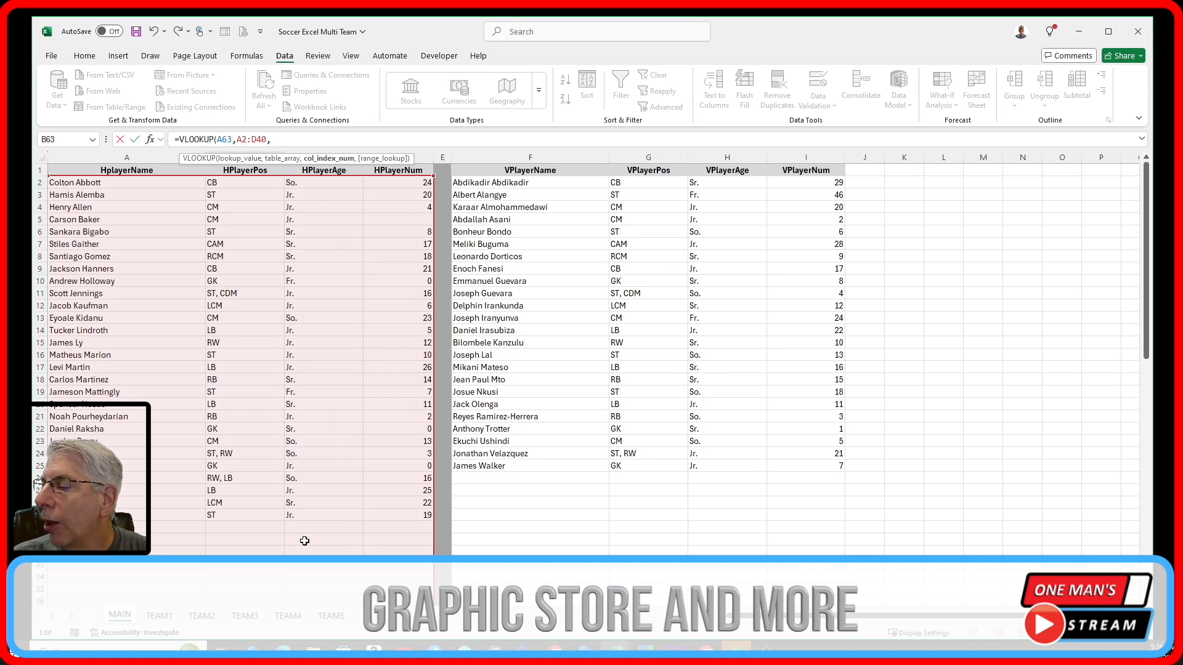
# Complete the B63 VLOOKUP with column index 2 and an exact match (false) to return the player's position.
pyautogui.scroll(-7, 1024, 443)
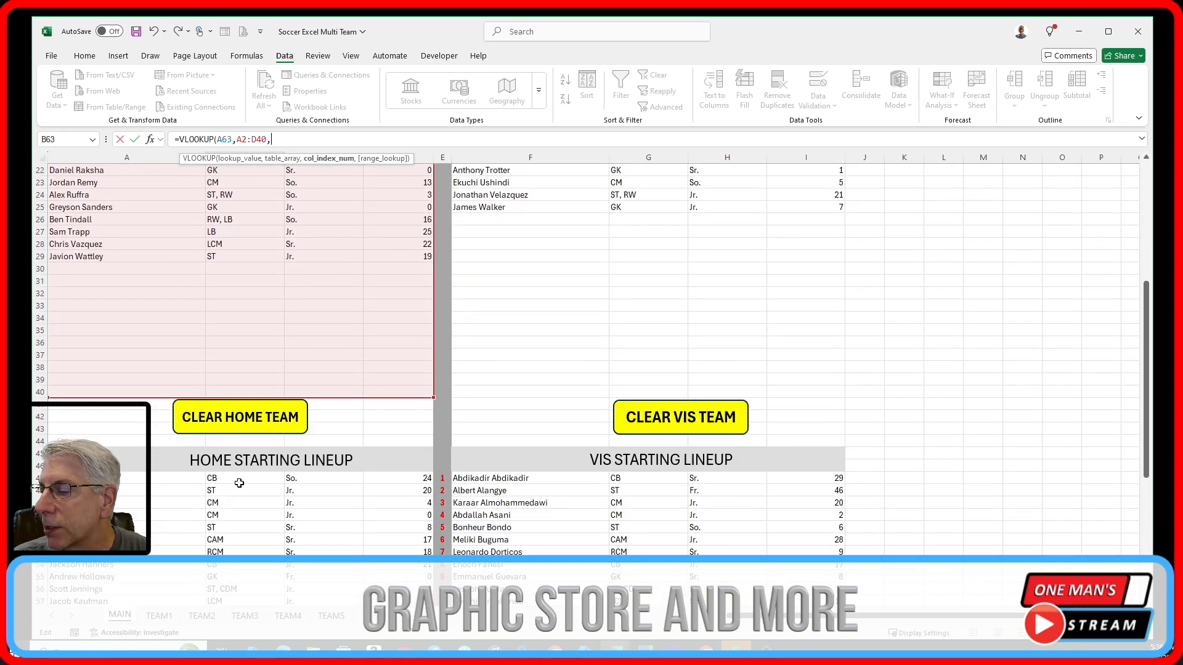
pyautogui.scroll(7, 835, 501)
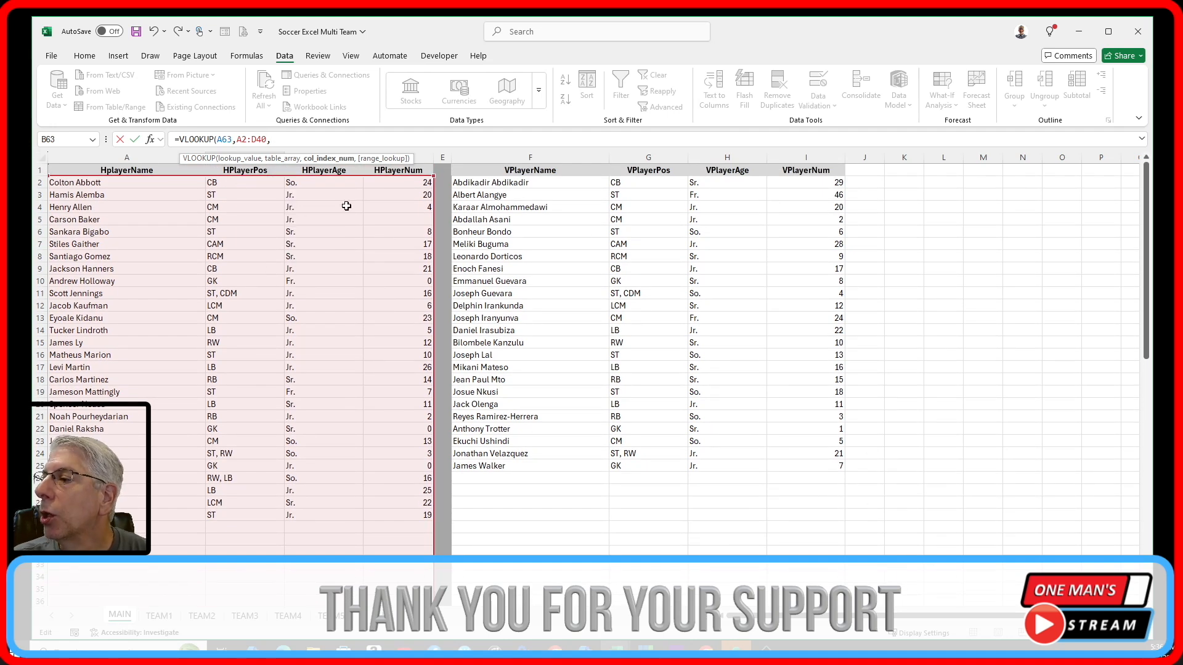
pyautogui.write('2')
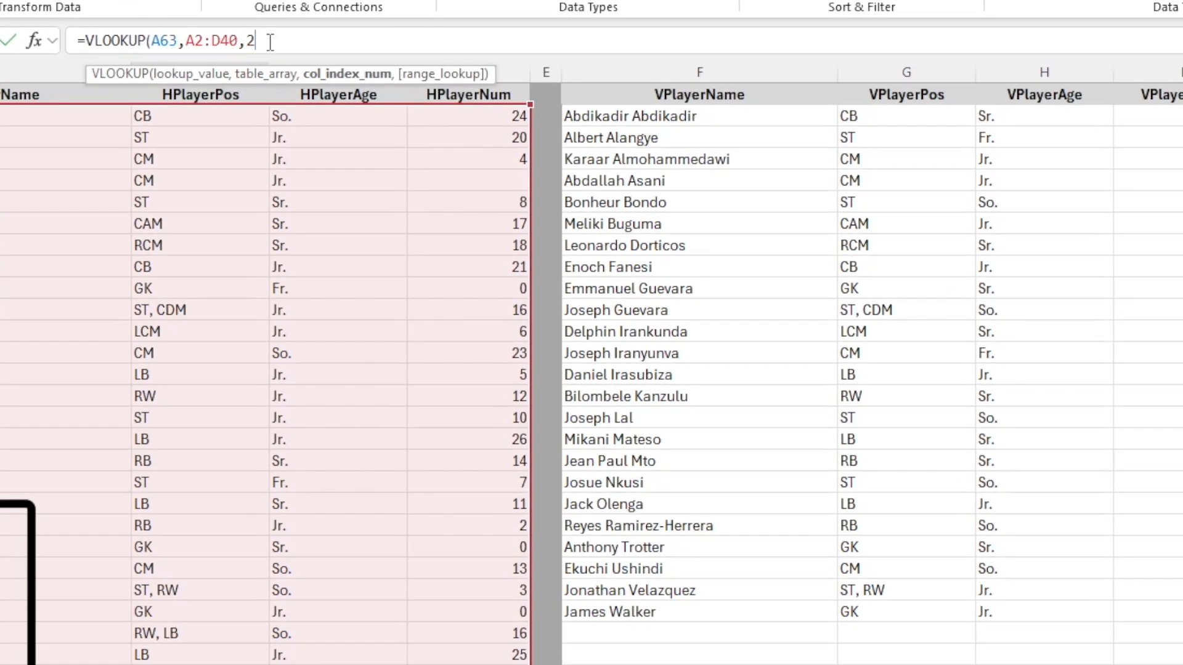
pyautogui.write(',')
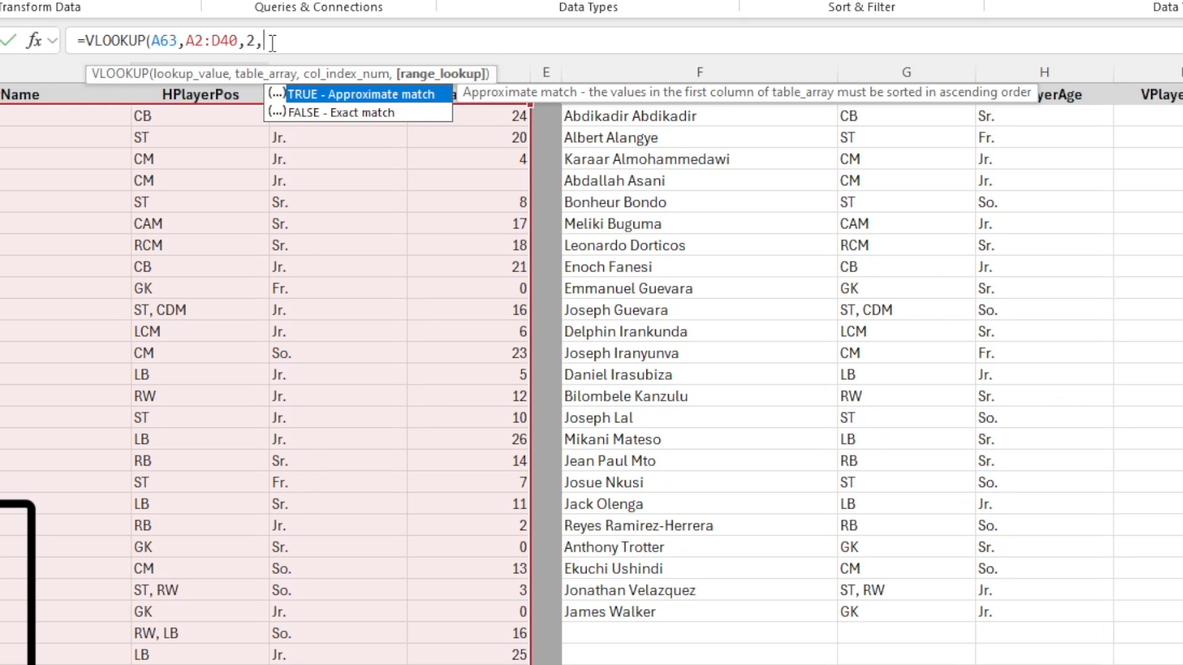
pyautogui.write('false')
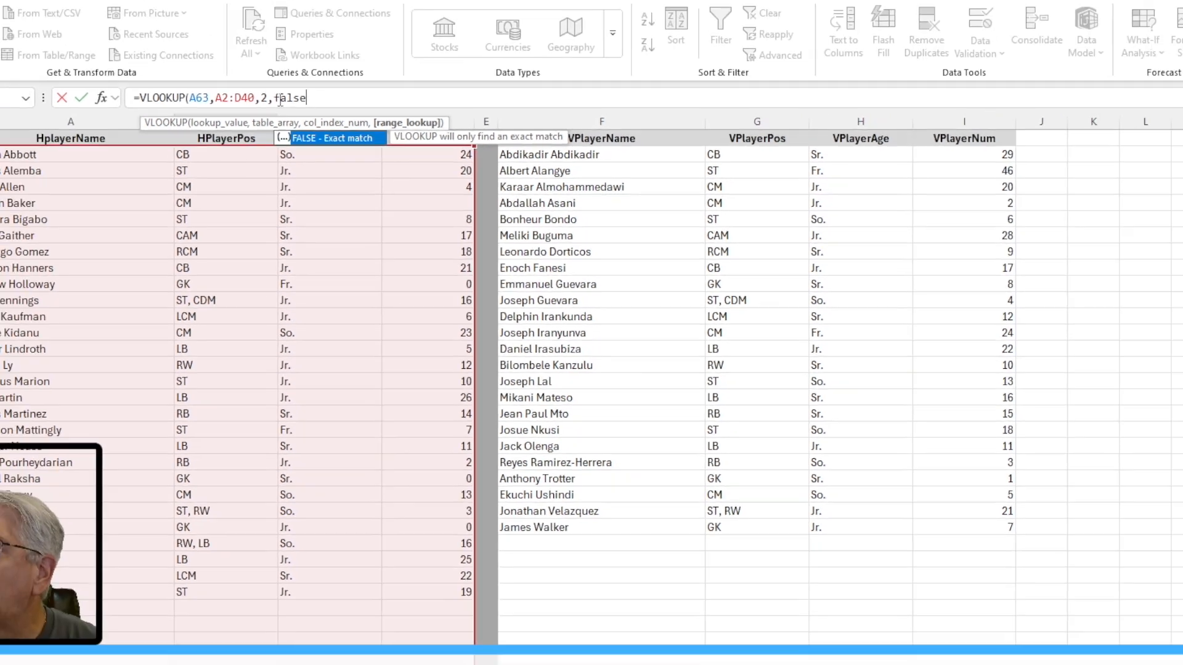
pyautogui.write(')')
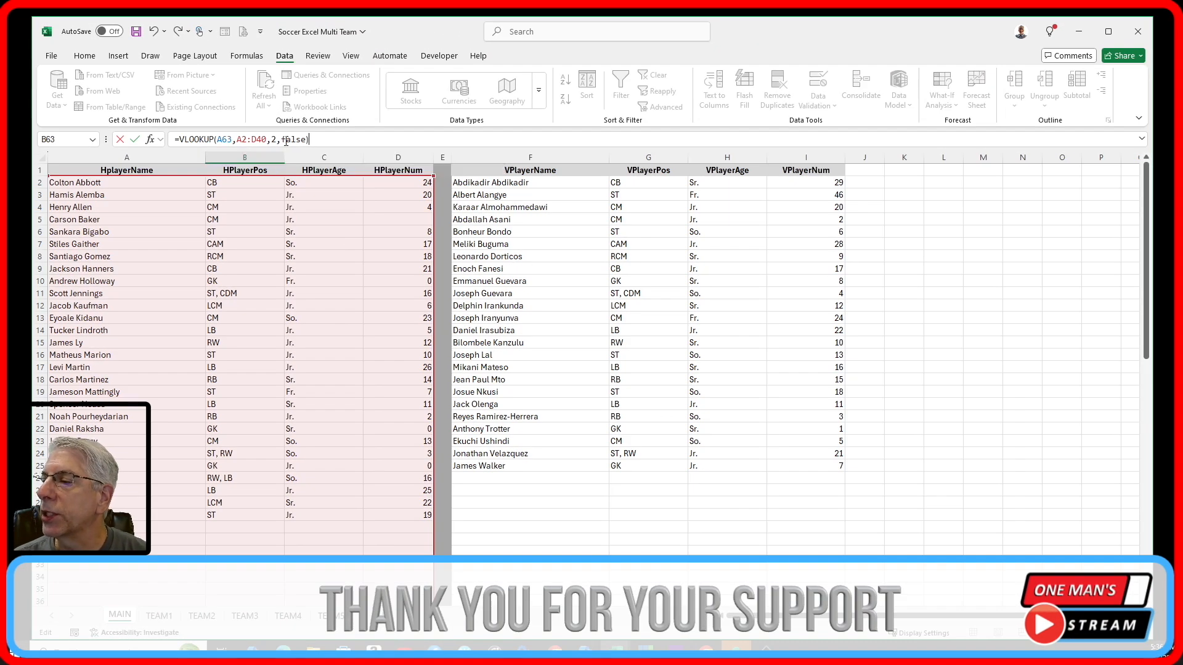
pyautogui.press('Return')
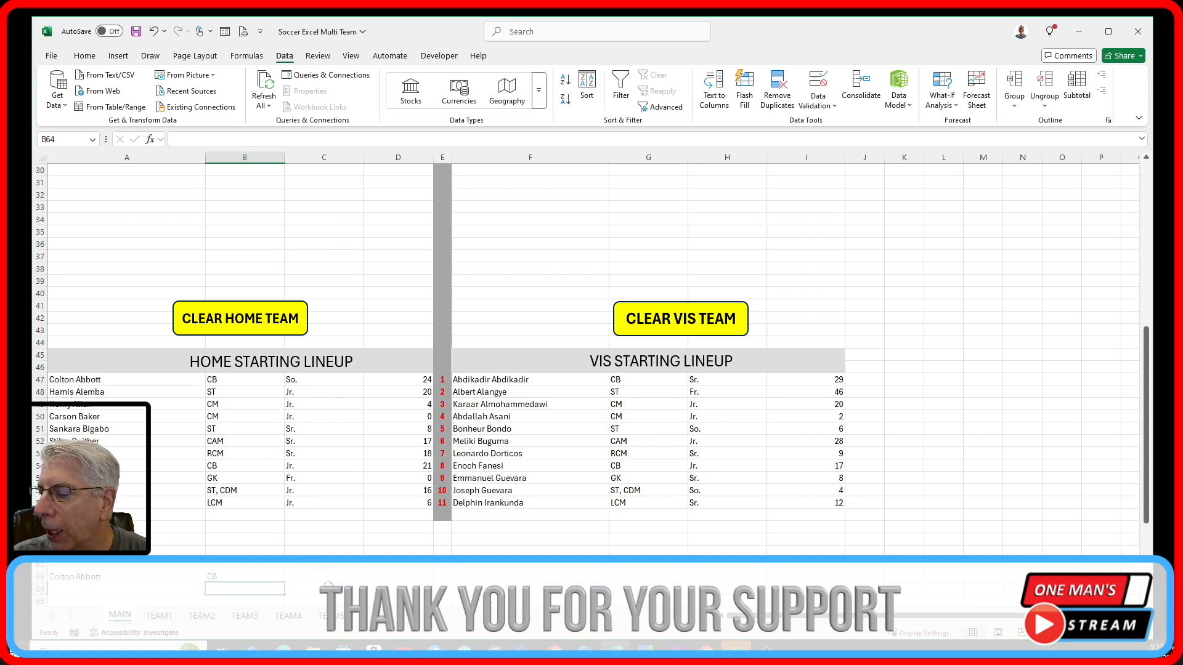
# Enter =VLOOKUP(A63,A2:D40,3,false) in C63 to retrieve the test player's age.
pyautogui.click(326, 578)
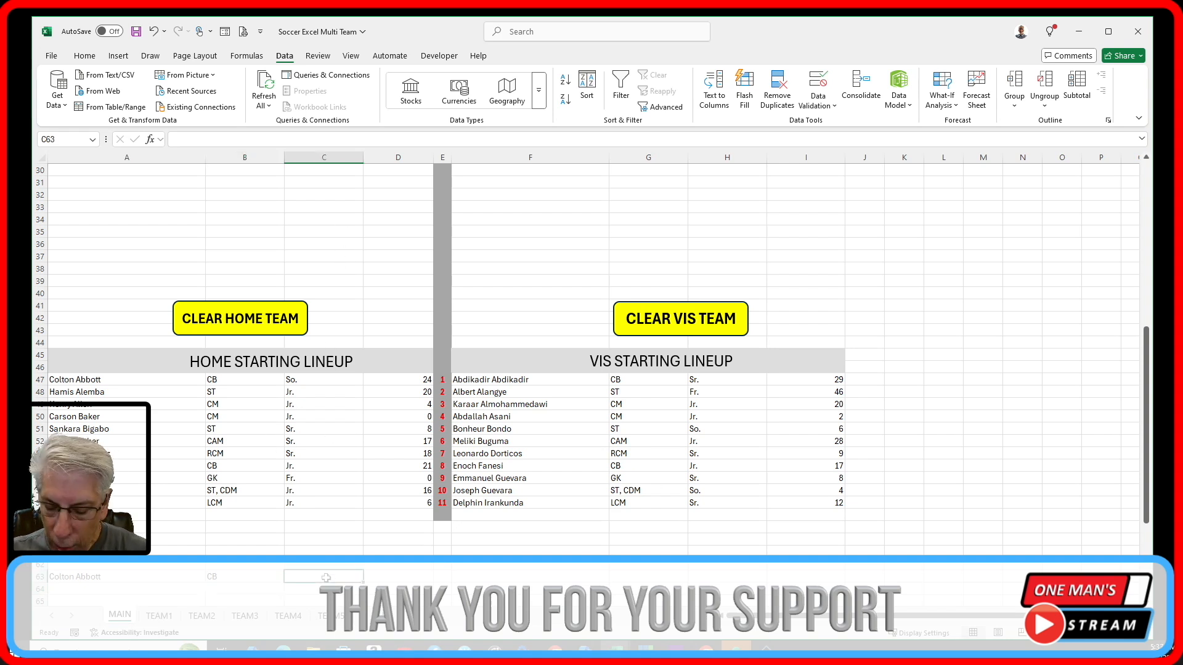
pyautogui.write('=vl')
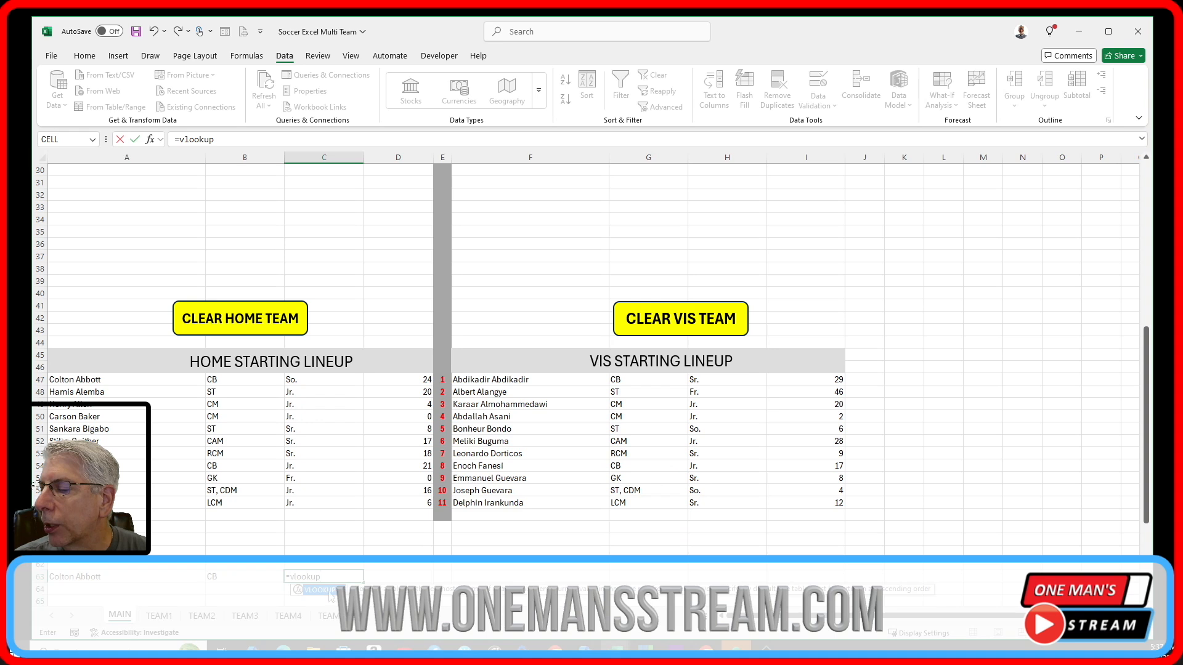
pyautogui.write('ookup')
pyautogui.press('Tab')
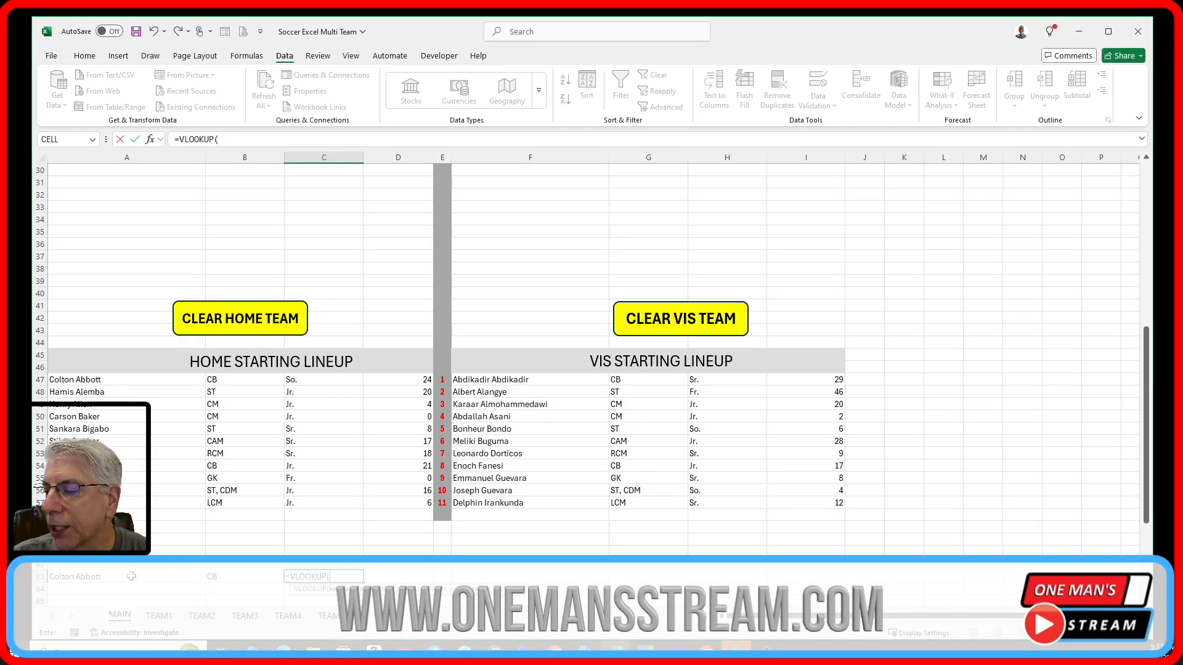
pyautogui.click(131, 577)
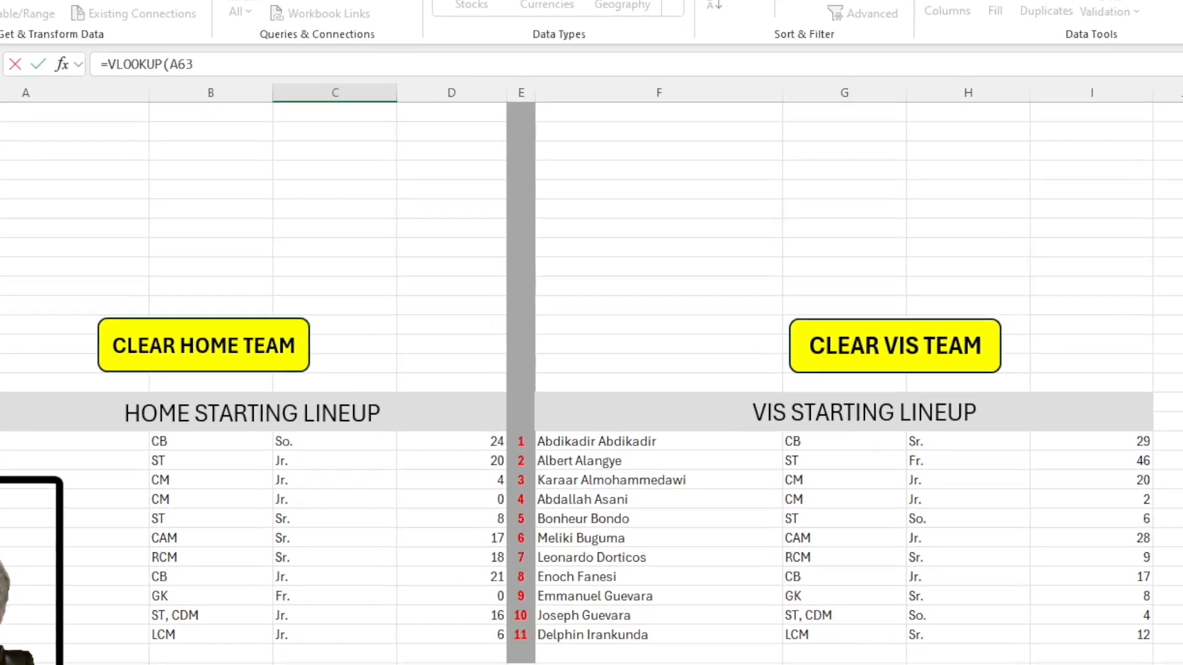
pyautogui.write(',')
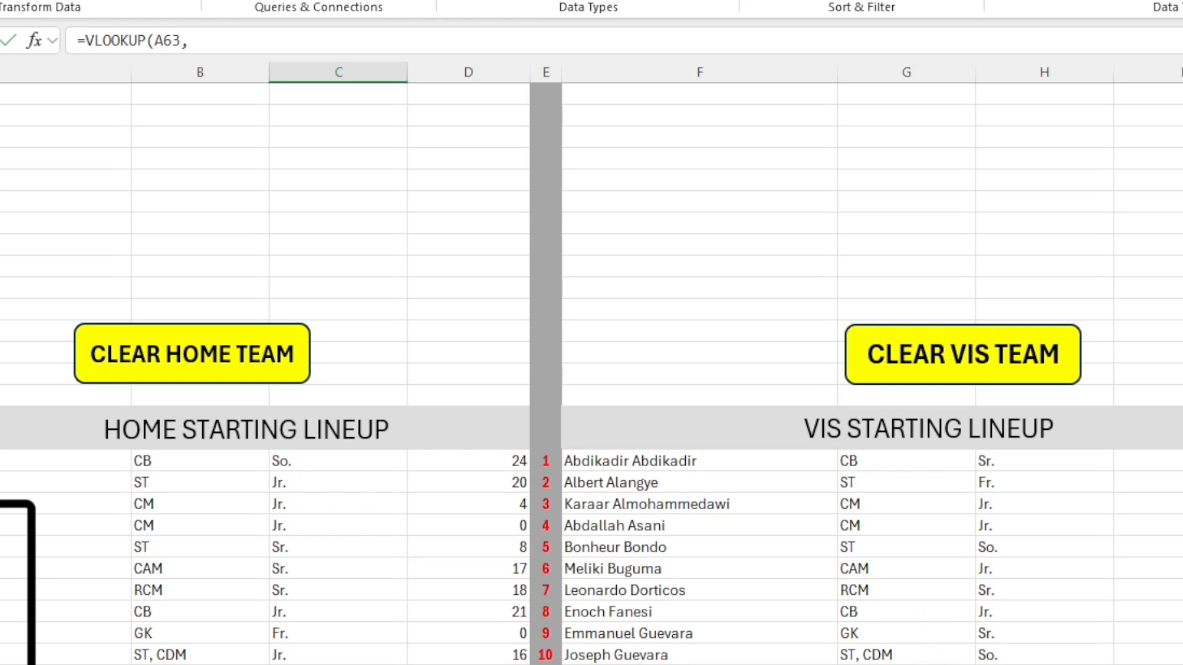
pyautogui.write('A2:D40,')
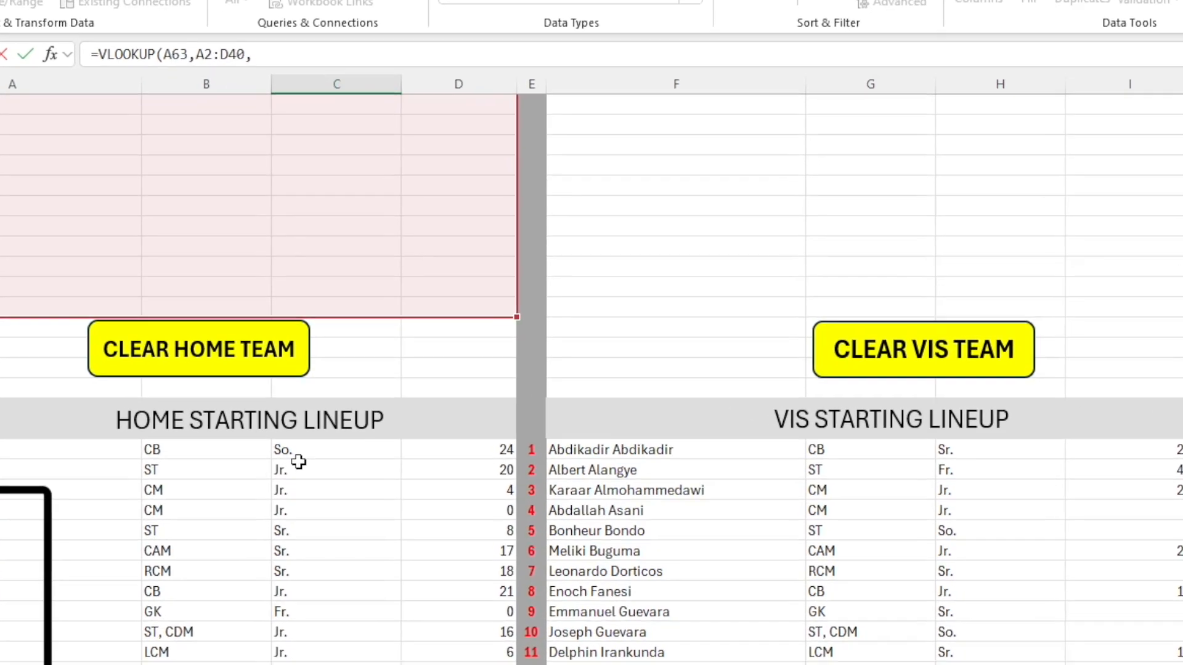
pyautogui.write('3,false')
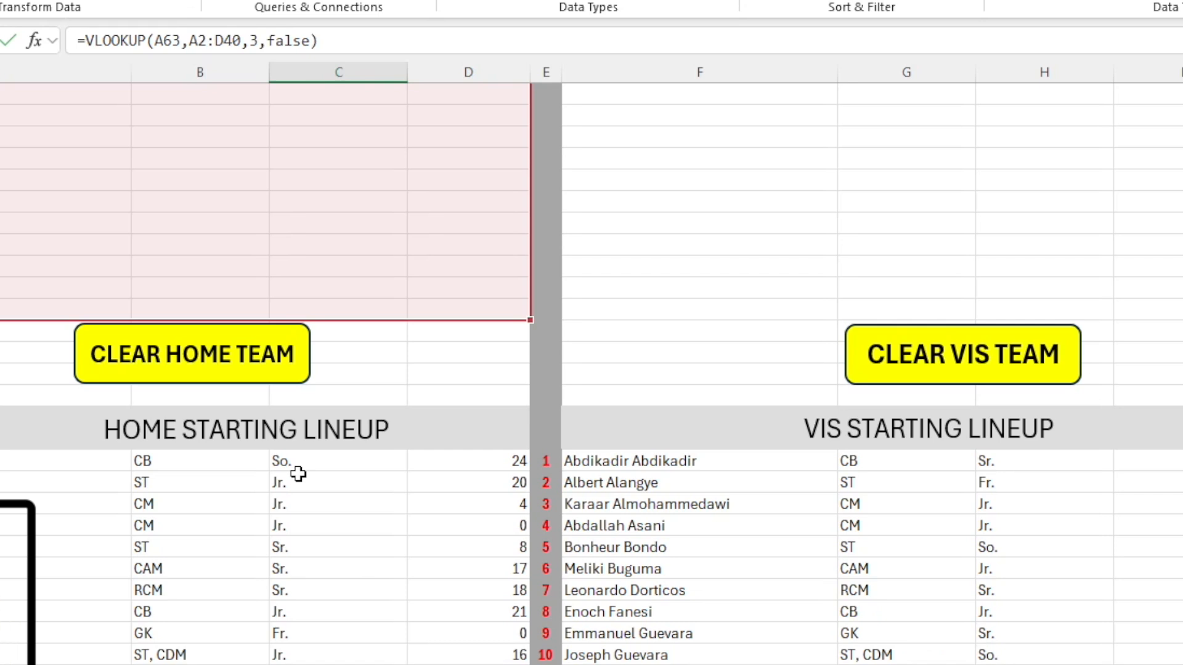
pyautogui.press('Return')
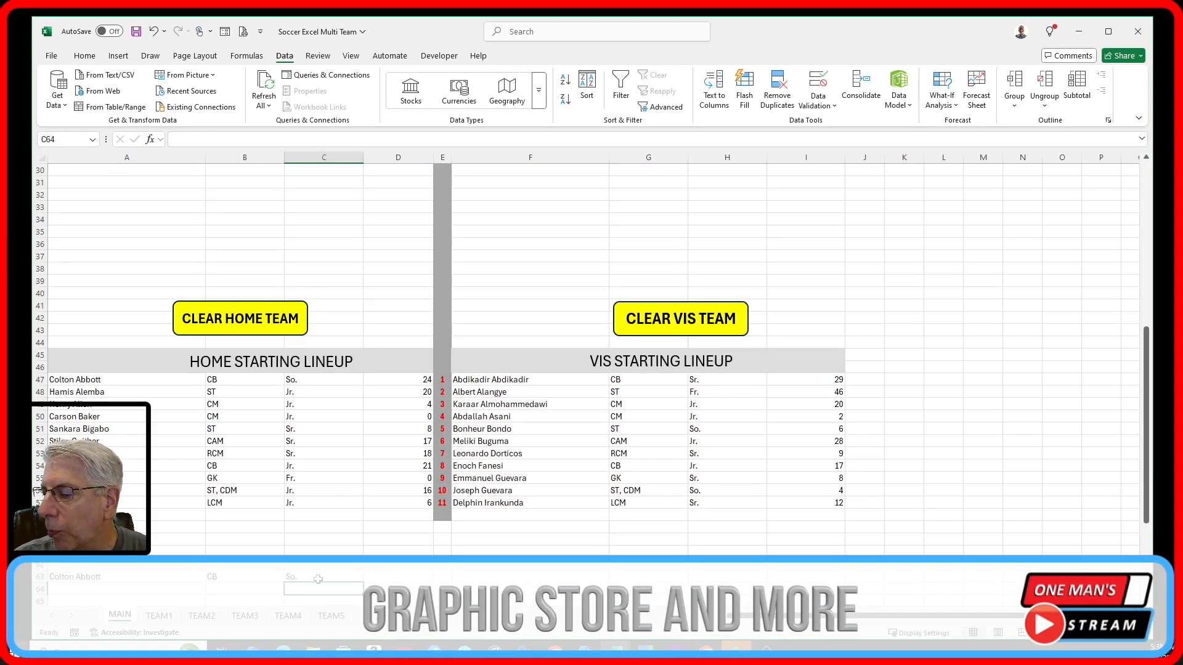
# Enter =VLOOKUP(A63,A2:D40,4,false) in D63 to retrieve the test player's number.
pyautogui.click(398, 577)
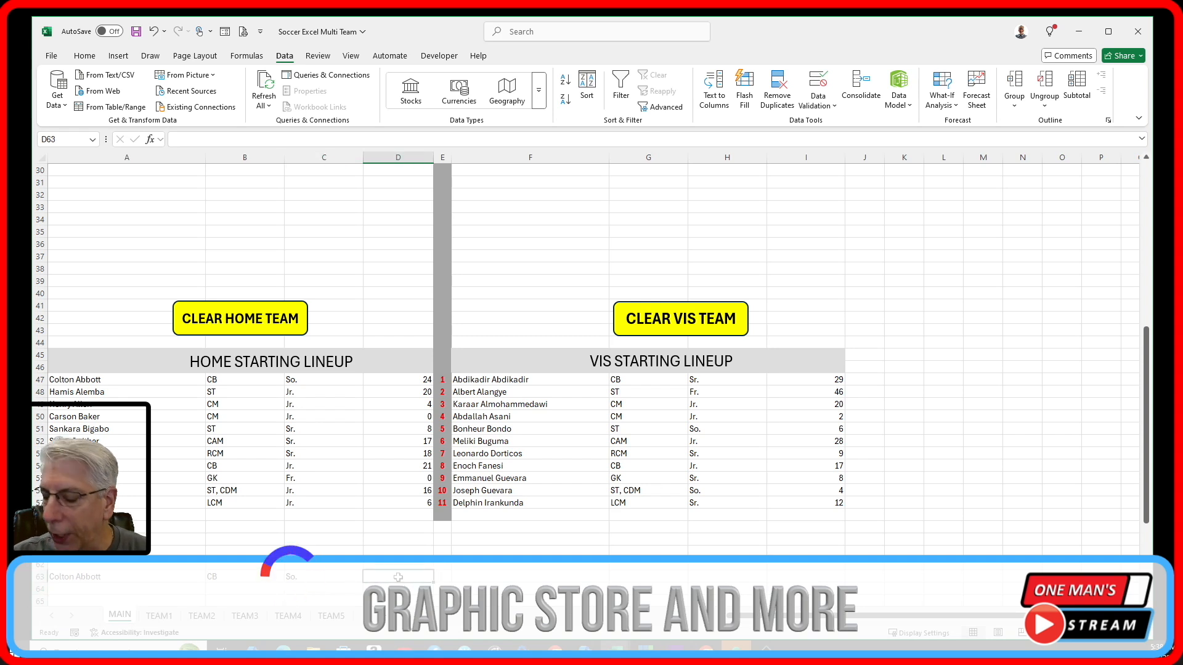
pyautogui.write('=')
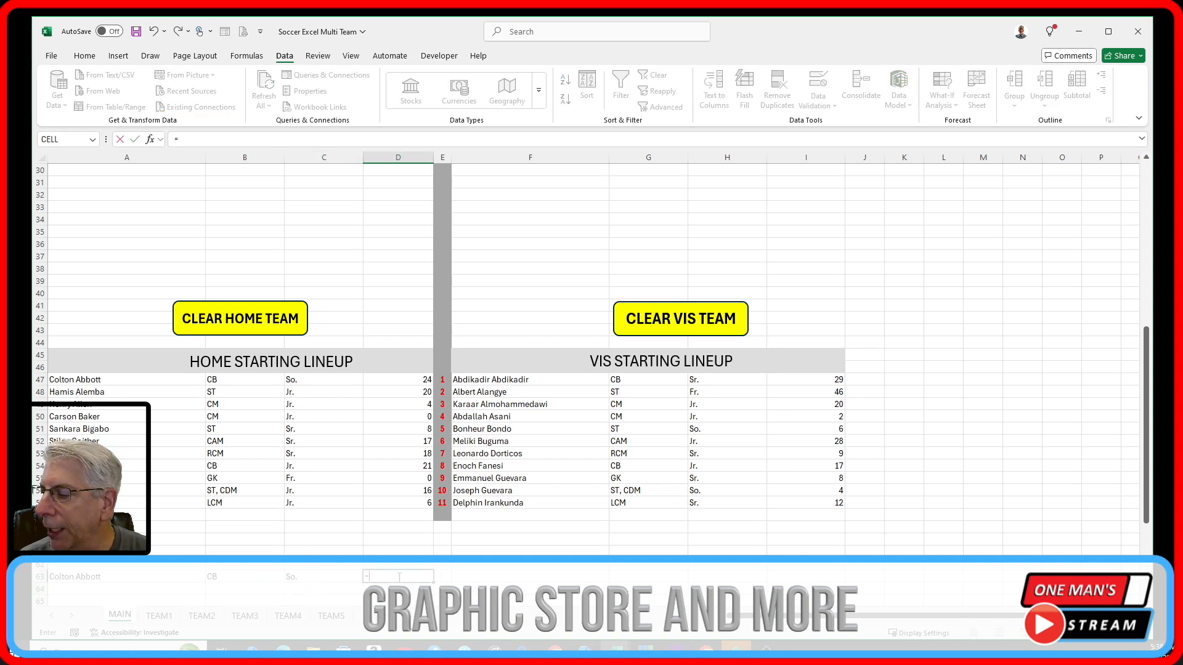
pyautogui.write('lo')
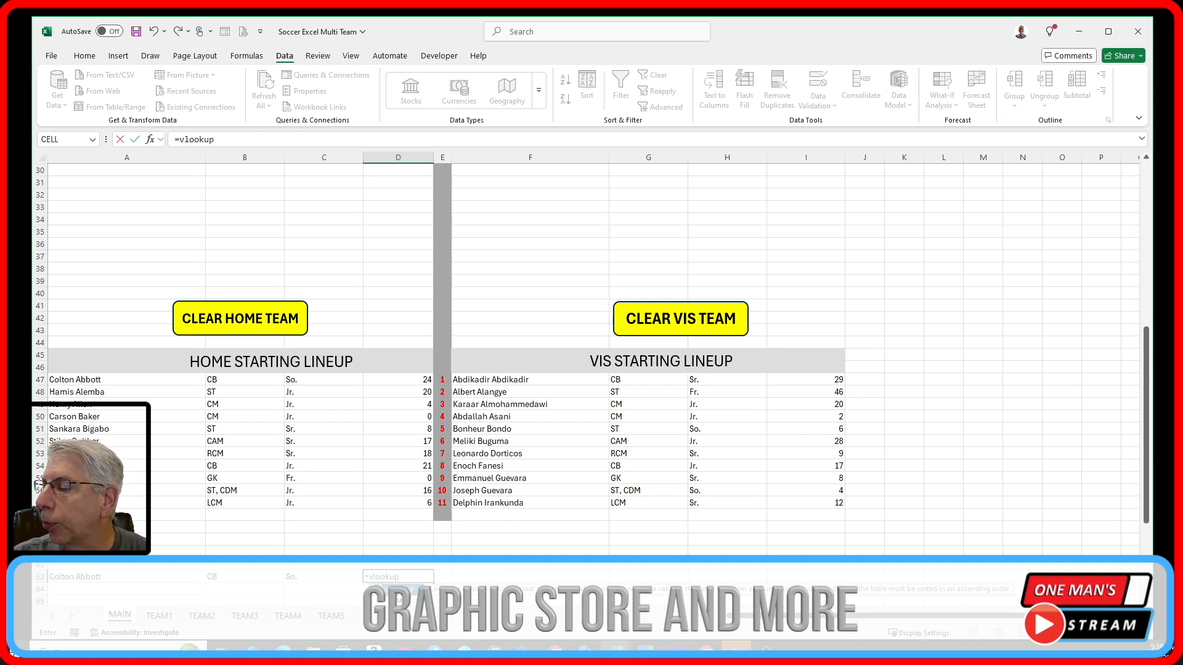
pyautogui.write('okup')
pyautogui.press('Tab')
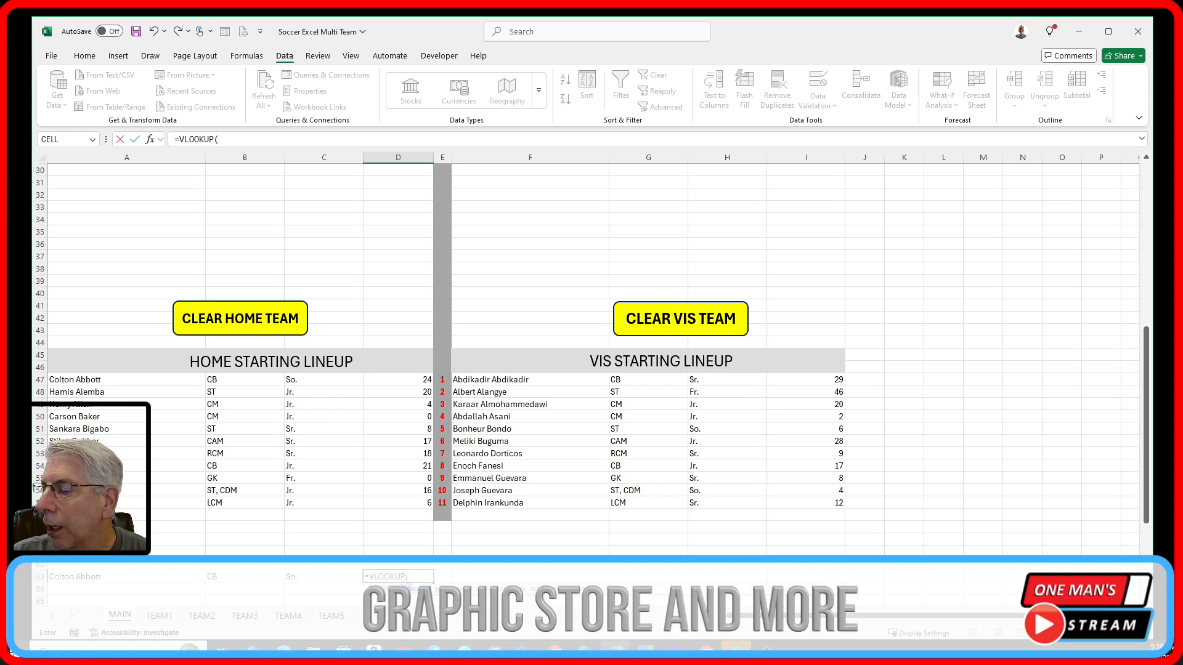
pyautogui.click(127, 579)
pyautogui.write(',')
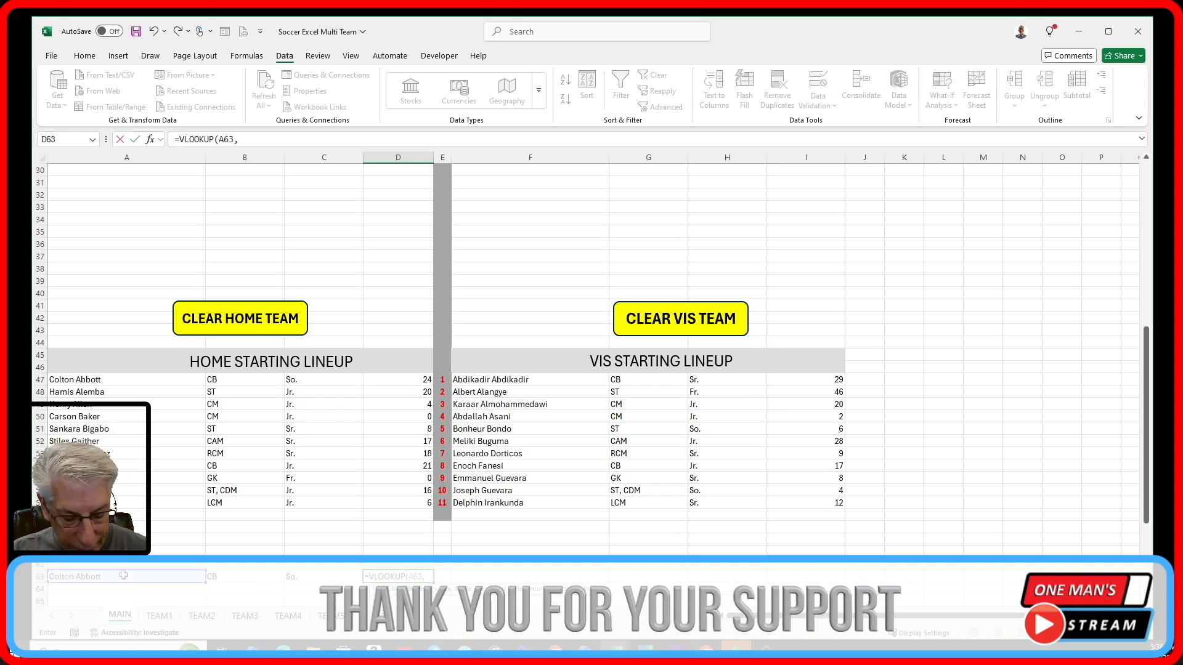
pyautogui.write('A')
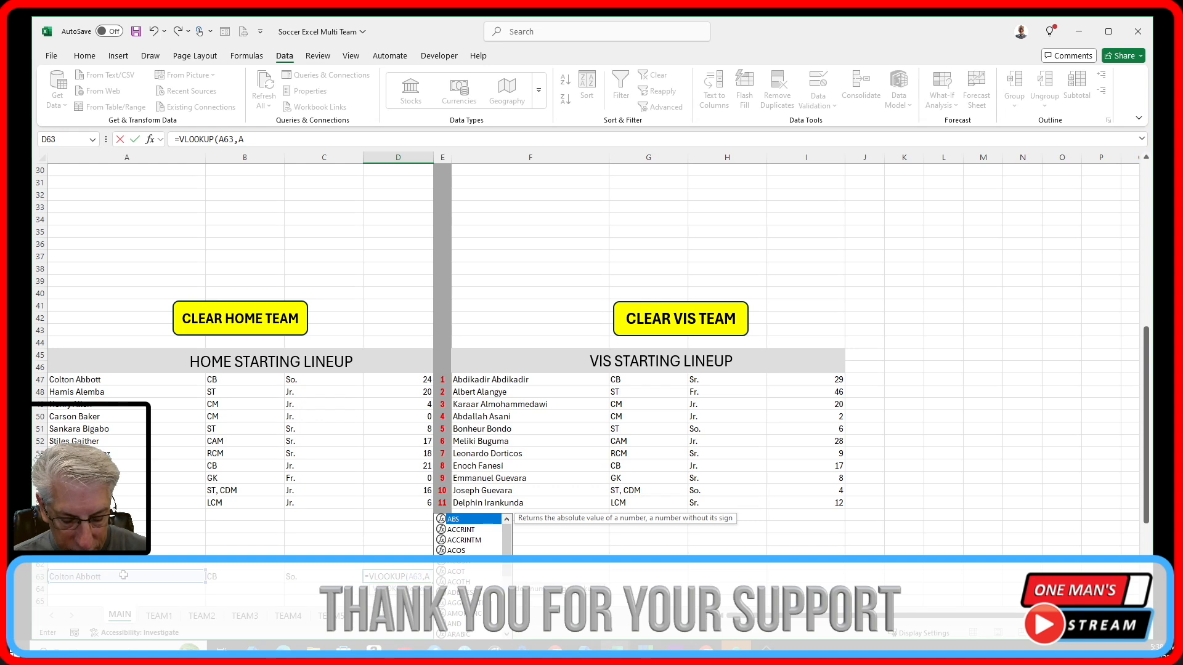
pyautogui.write('2:D40')
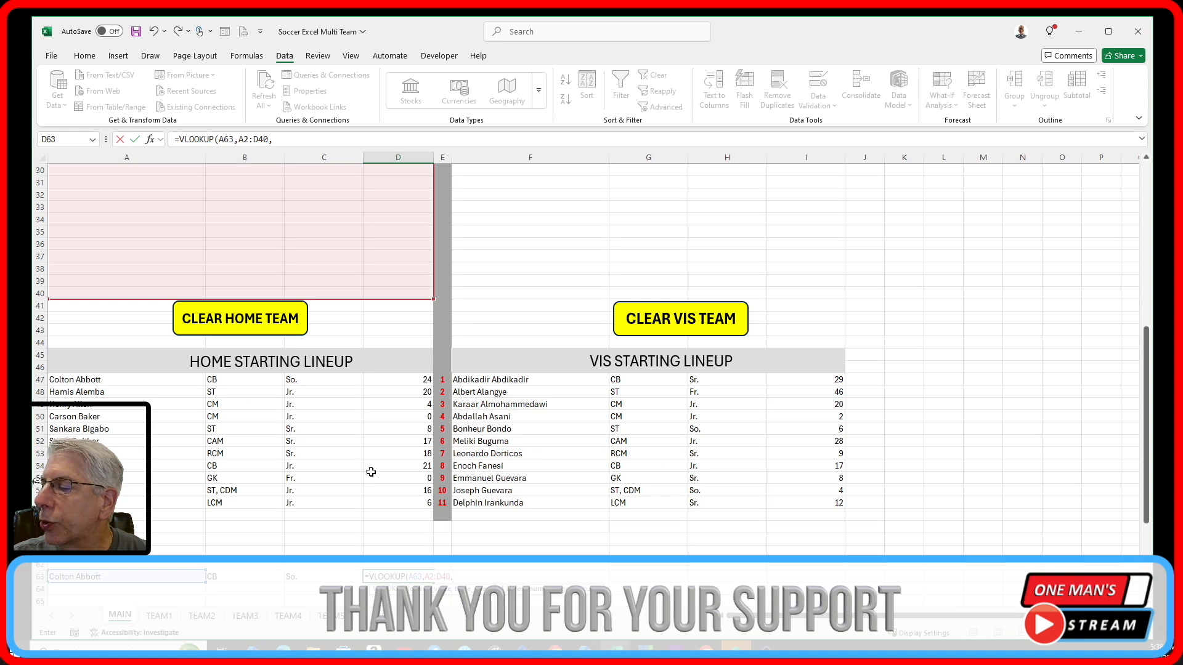
pyautogui.write(',4,false)')
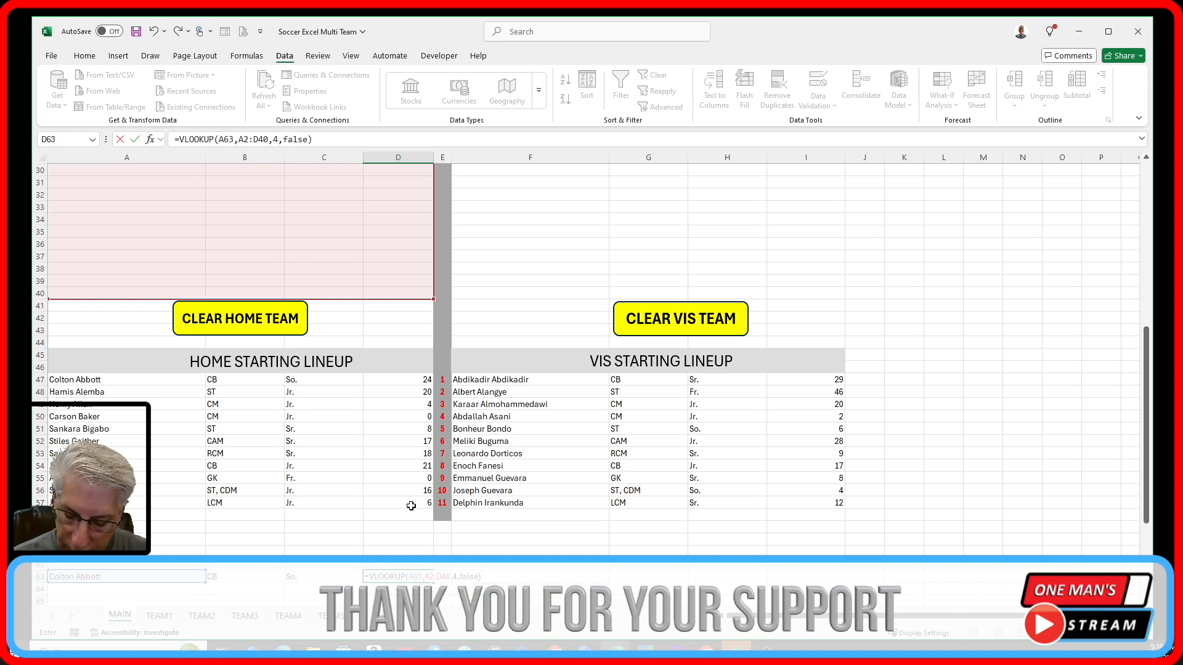
pyautogui.press('Return')
# Compare the test row 63 with the home starting lineup and select its player name cell A63.
pyautogui.scroll(-2, 520, 493)
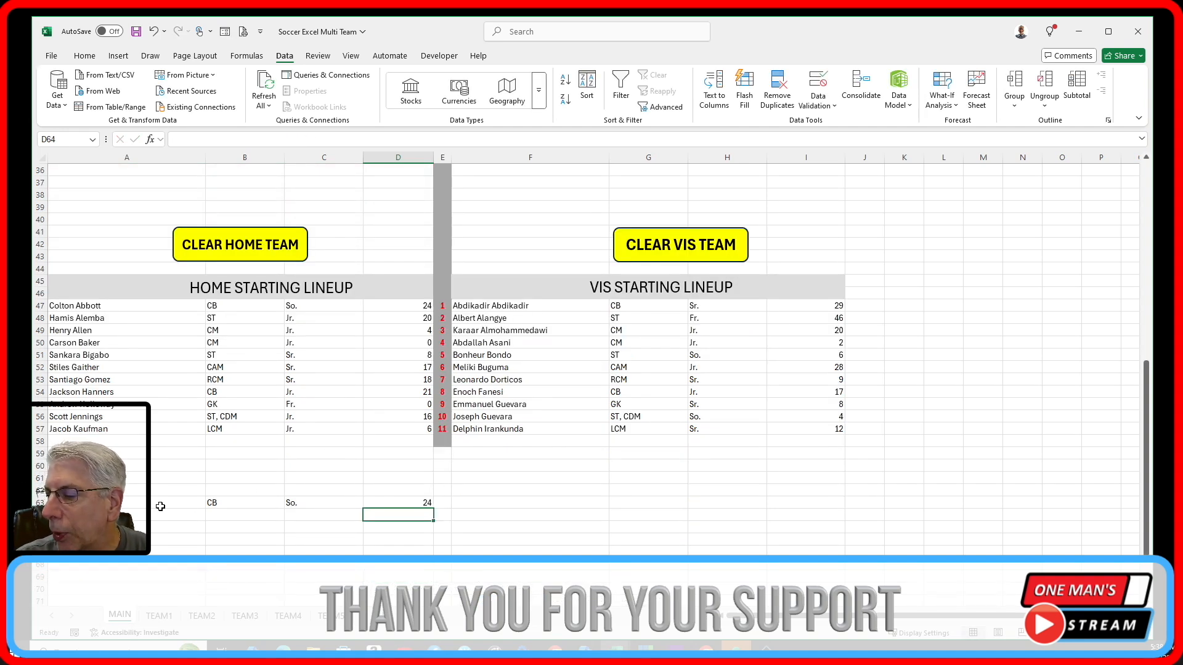
pyautogui.scroll(3, 221, 442)
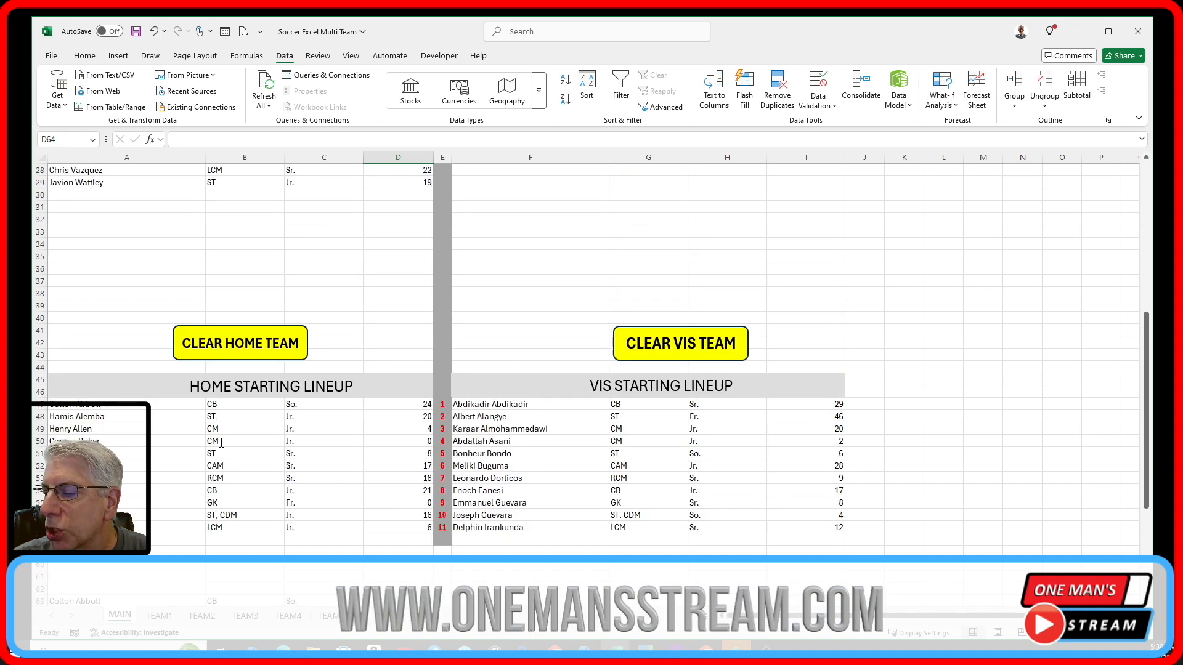
pyautogui.scroll(-6, 222, 442)
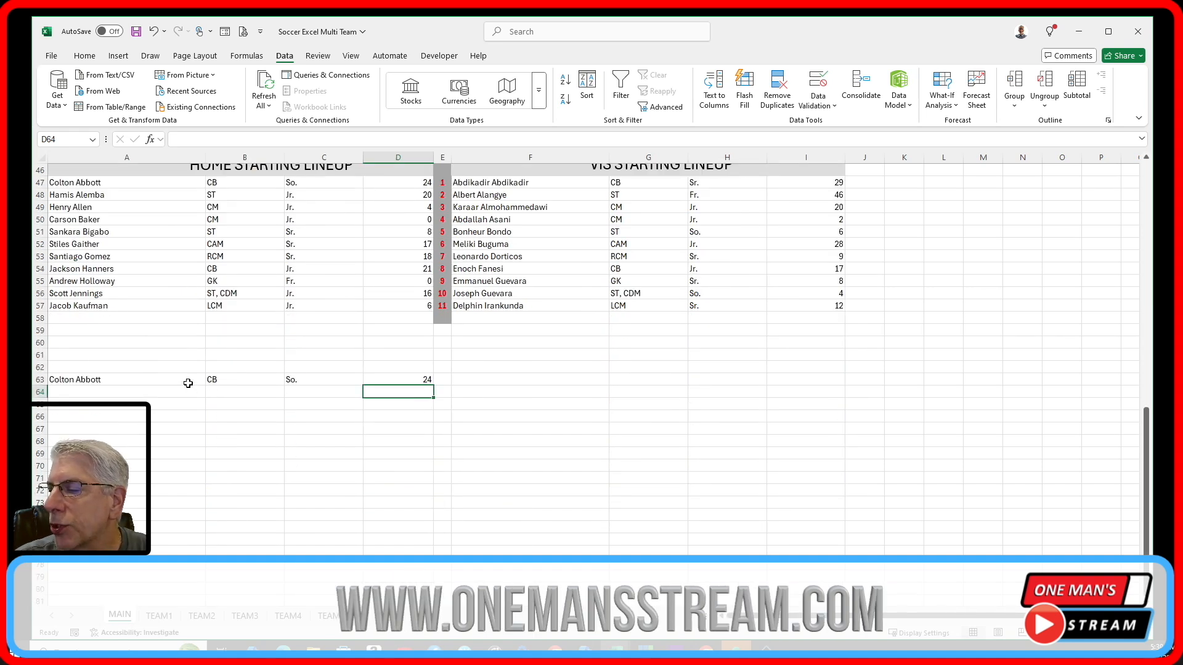
pyautogui.click(188, 383)
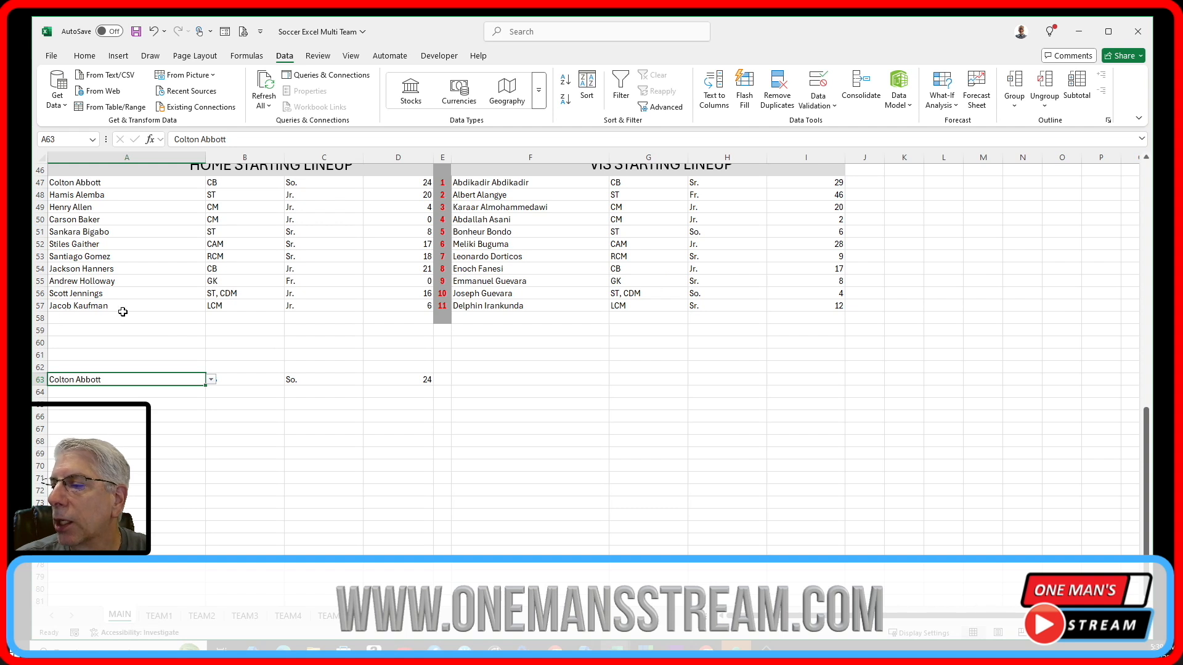
# Choose a different home player from the dropdown in A63 to test that the position, age and number lookups update.
pyautogui.click(210, 379)
pyautogui.scroll(-2, 141, 463)
pyautogui.scroll(-2, 123, 443)
pyautogui.scroll(2, 111, 431)
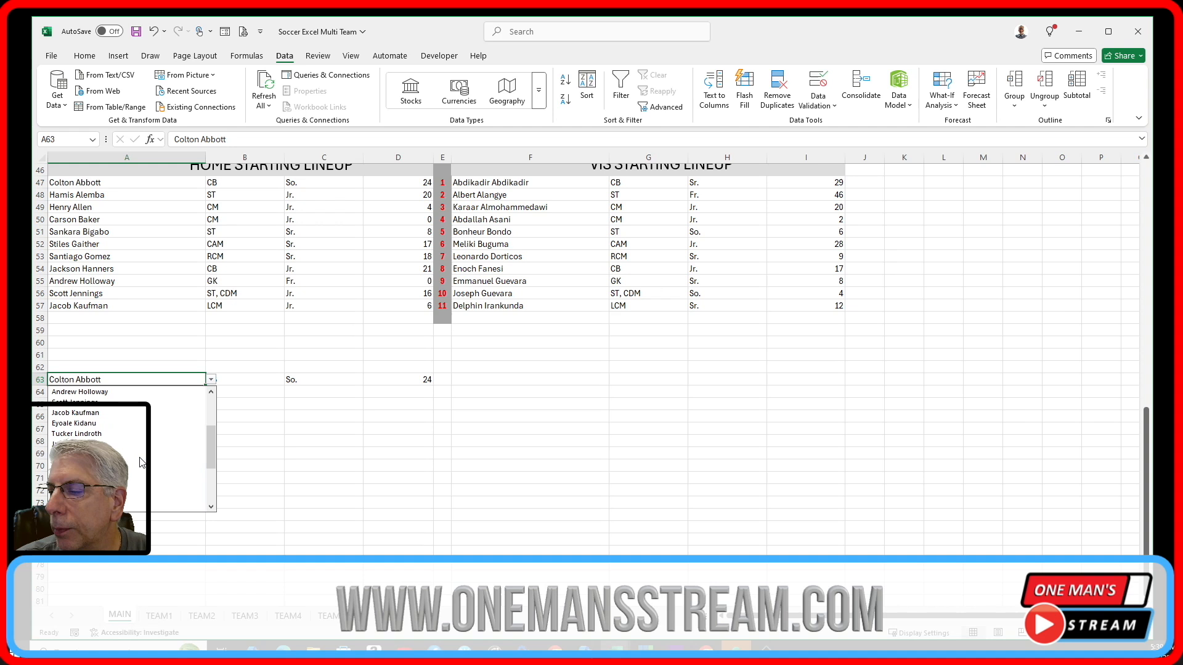
pyautogui.click(80, 413)
pyautogui.click(84, 427)
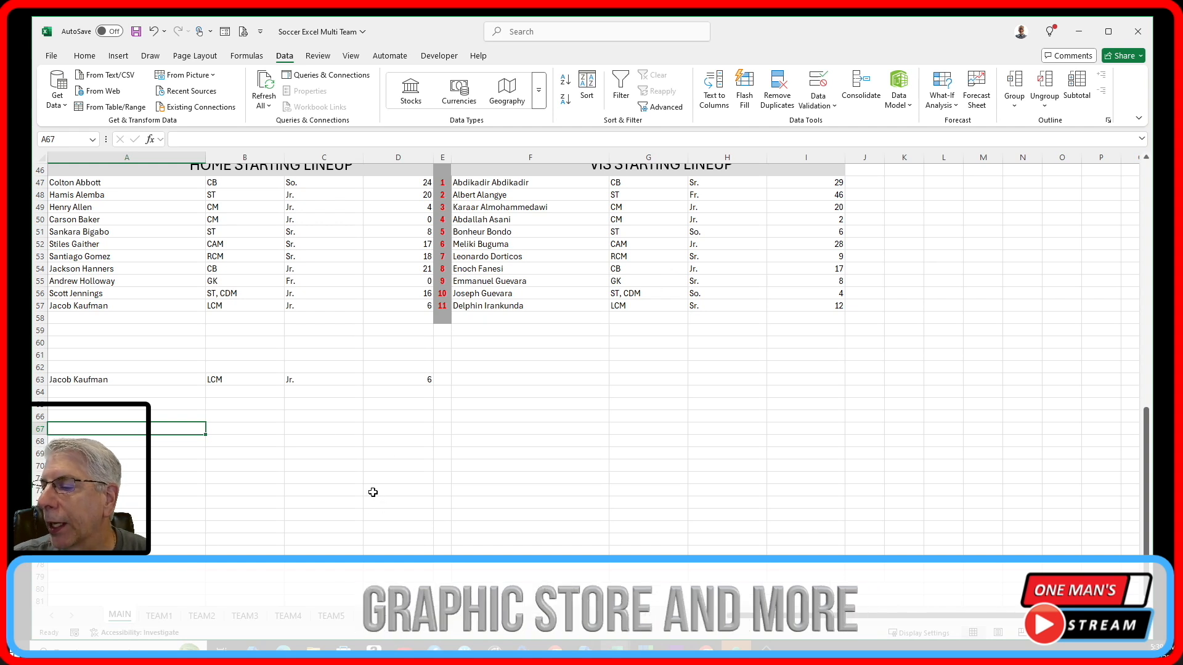
pyautogui.scroll(1, 370, 493)
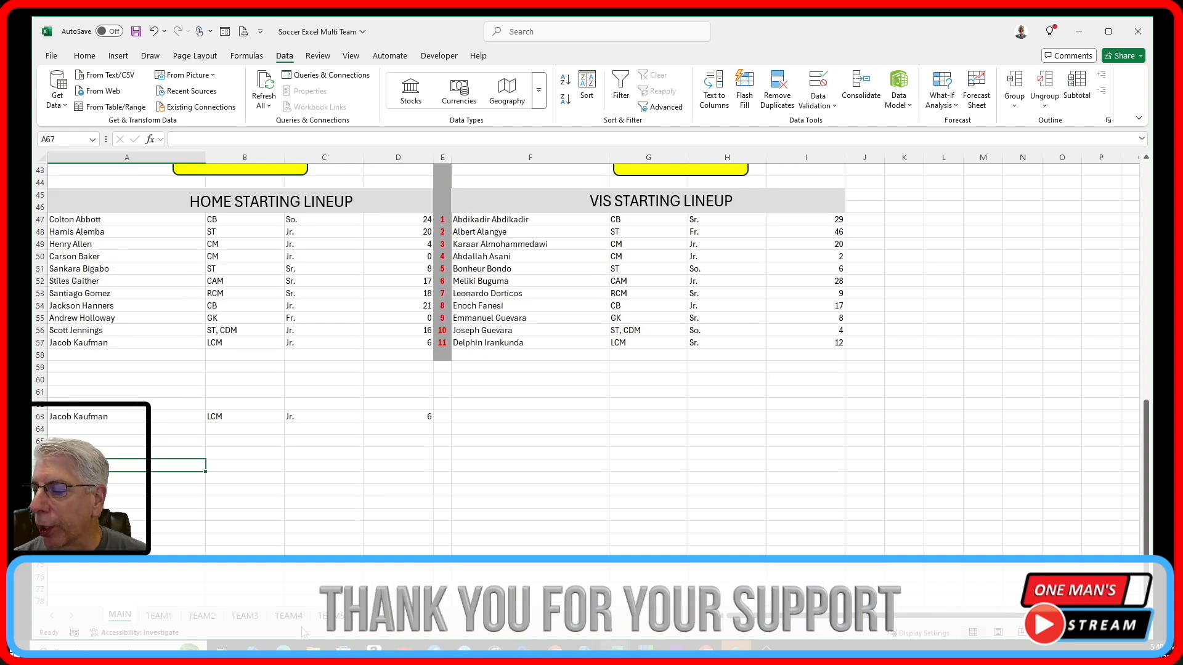
# Show the TEAM5 sheet, then switch to the browser and copy all player rows from the Woodford County 2024 boys soccer roster.
pyautogui.click(338, 622)
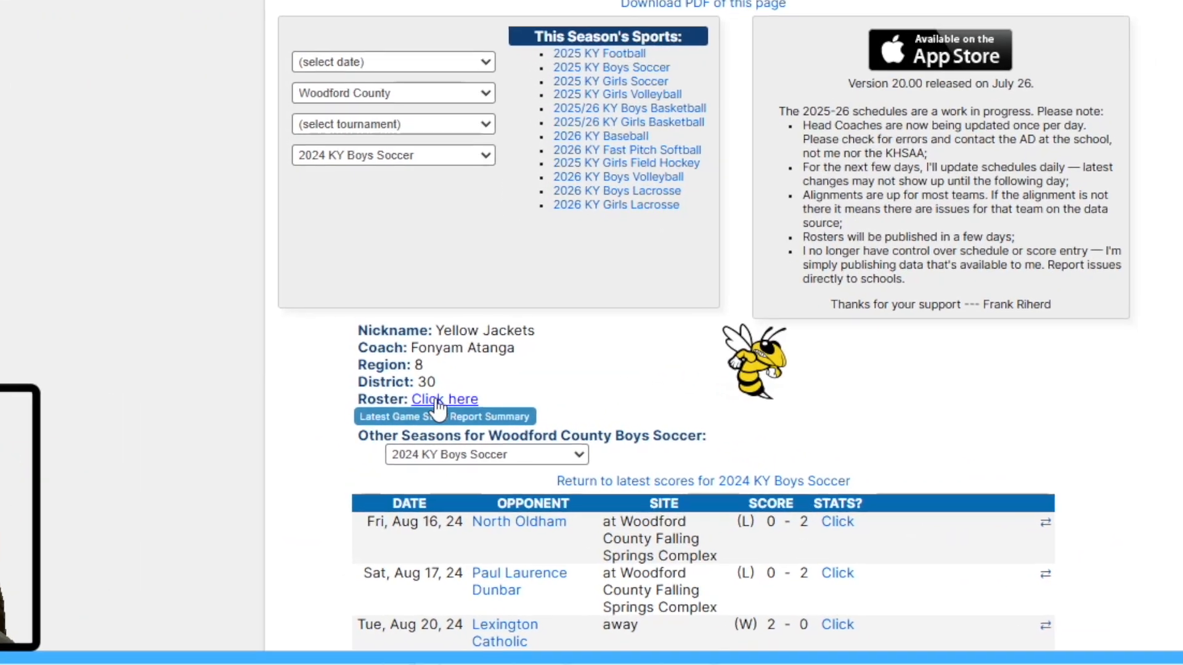
pyautogui.click(437, 402)
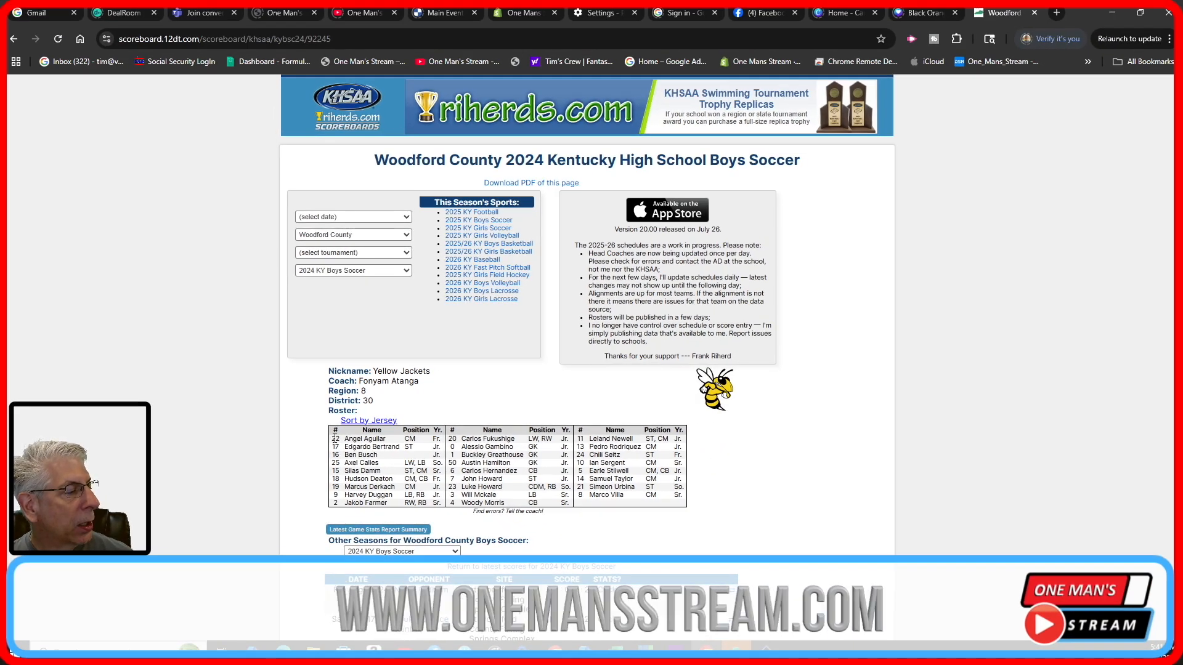
pyautogui.moveTo(333, 439); pyautogui.dragTo(686, 506)
pyautogui.rightClick(615, 455)
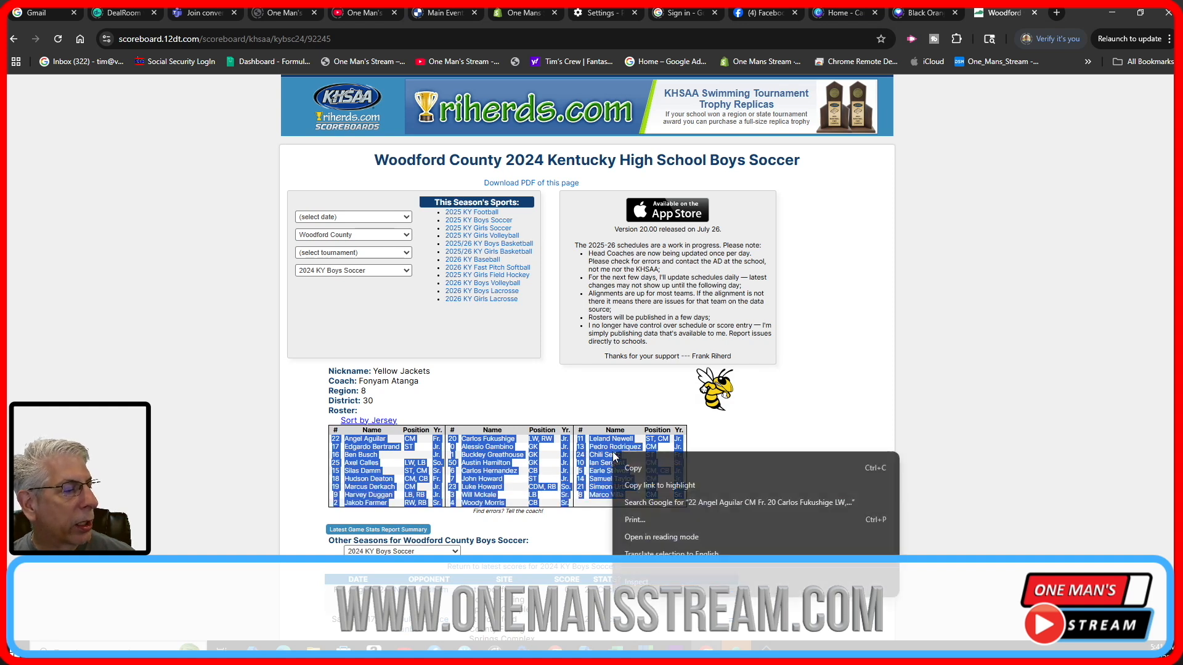
pyautogui.click(644, 464)
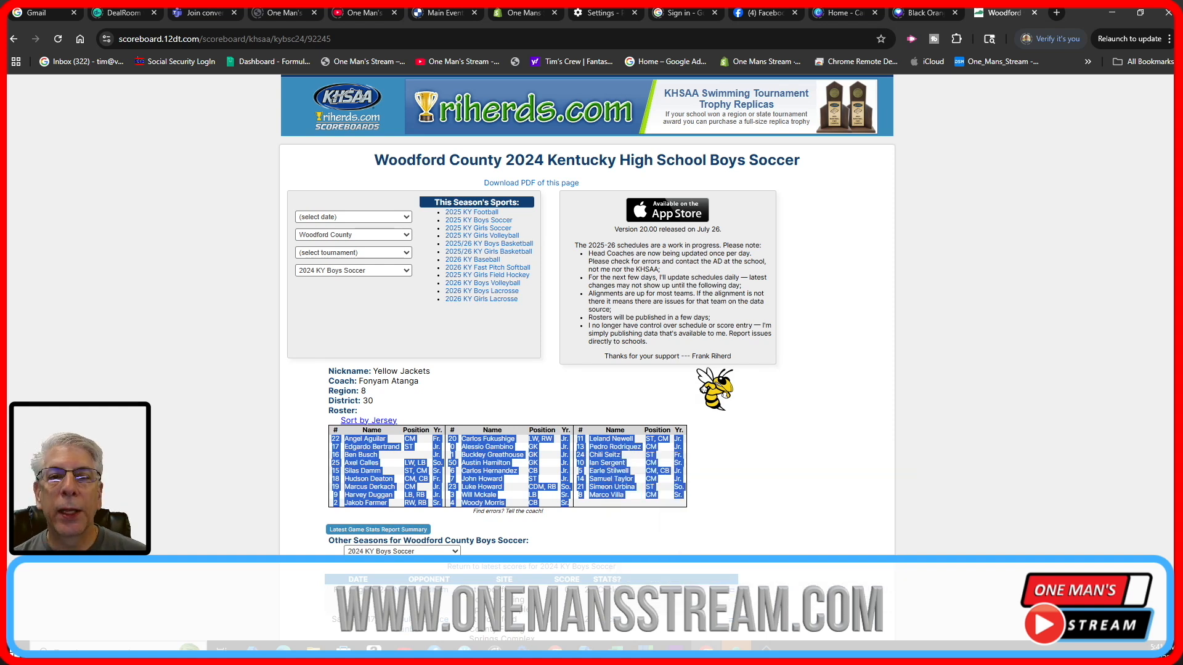
# Switch back to Excel and paste the copied roster at A2 of the TEAM5 sheet, keeping its source formatting.
pyautogui.moveTo(645, 607)
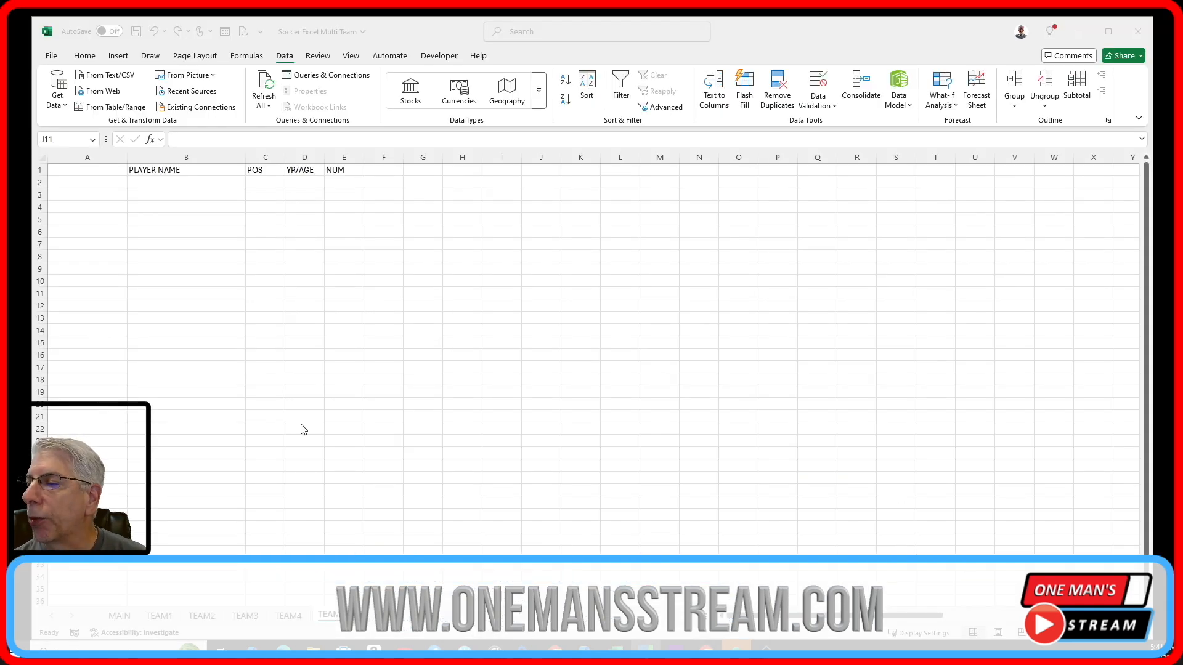
pyautogui.click(84, 182)
pyautogui.rightClick(82, 183)
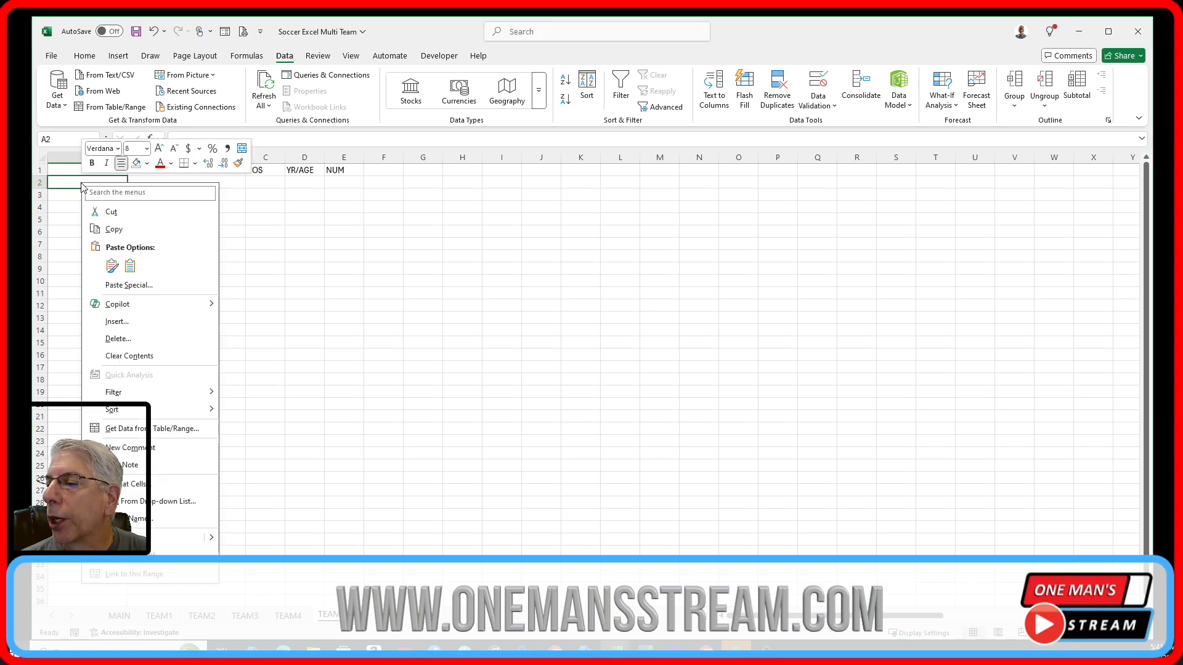
pyautogui.click(112, 267)
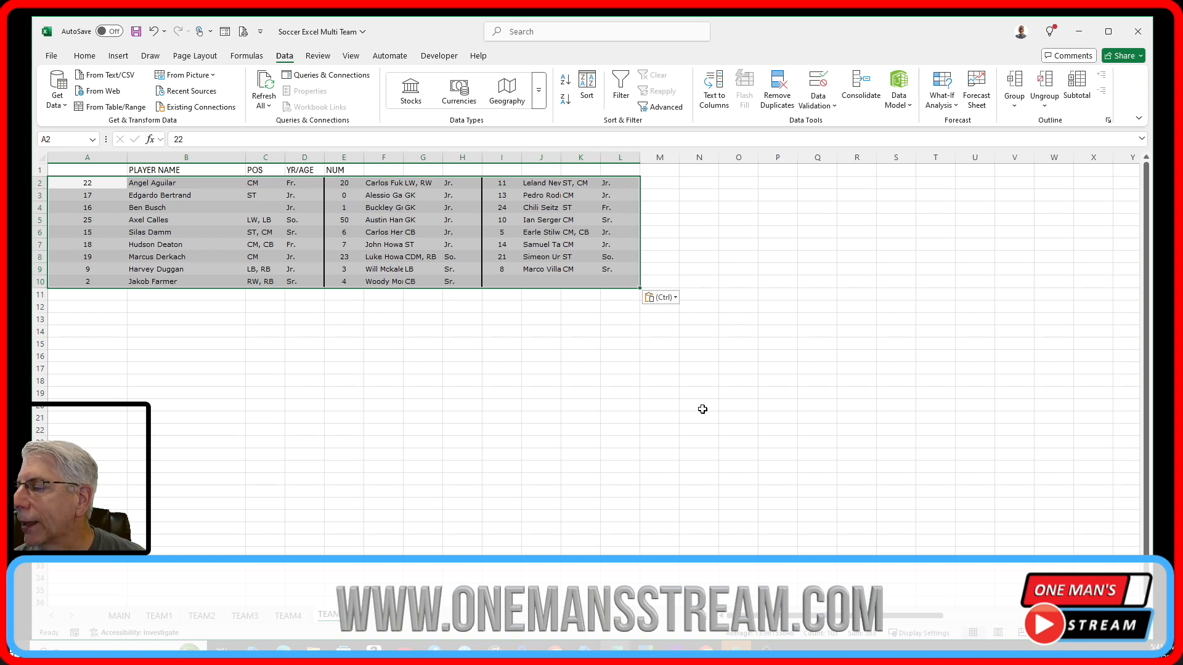
# Select the second roster block, E2:H10, on the TEAM5 sheet and prepare to copy it.
pyautogui.click(346, 183)
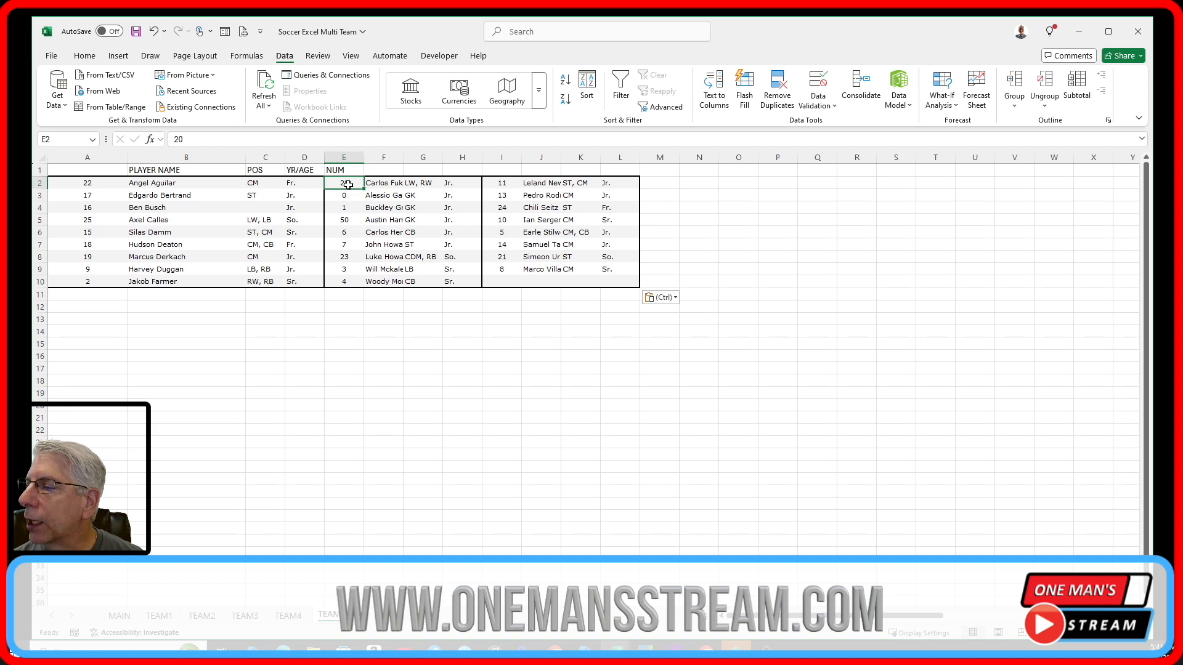
pyautogui.keyDown('shift'); pyautogui.click(471, 282); pyautogui.keyUp('shift')
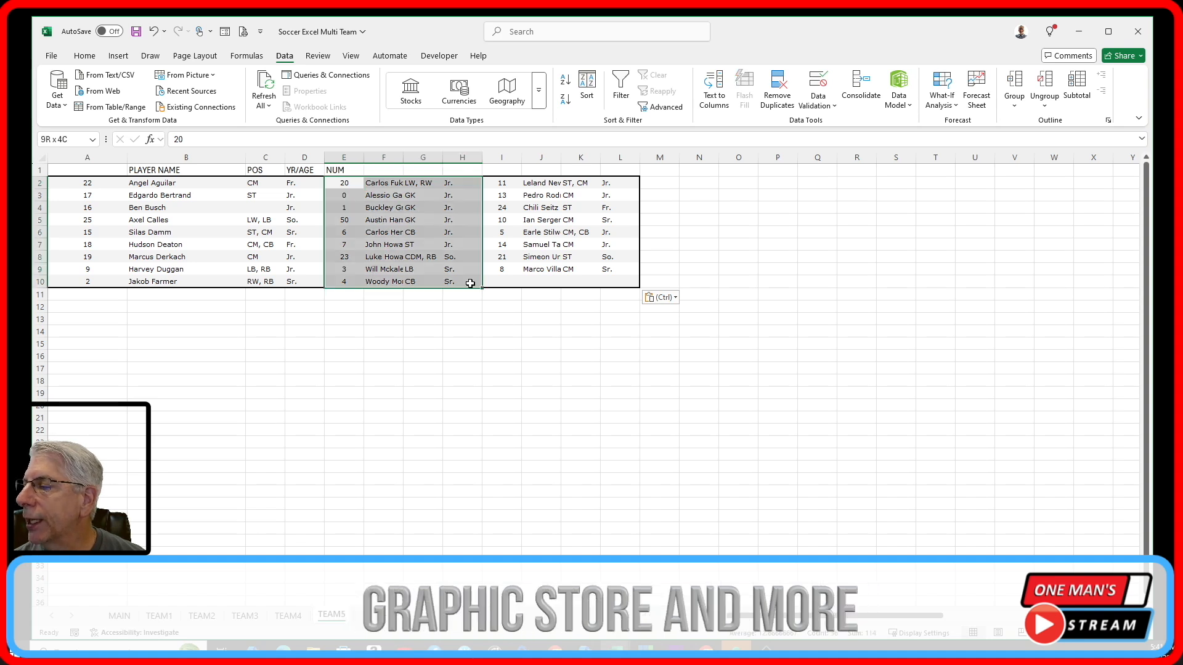
pyautogui.rightClick(387, 186)
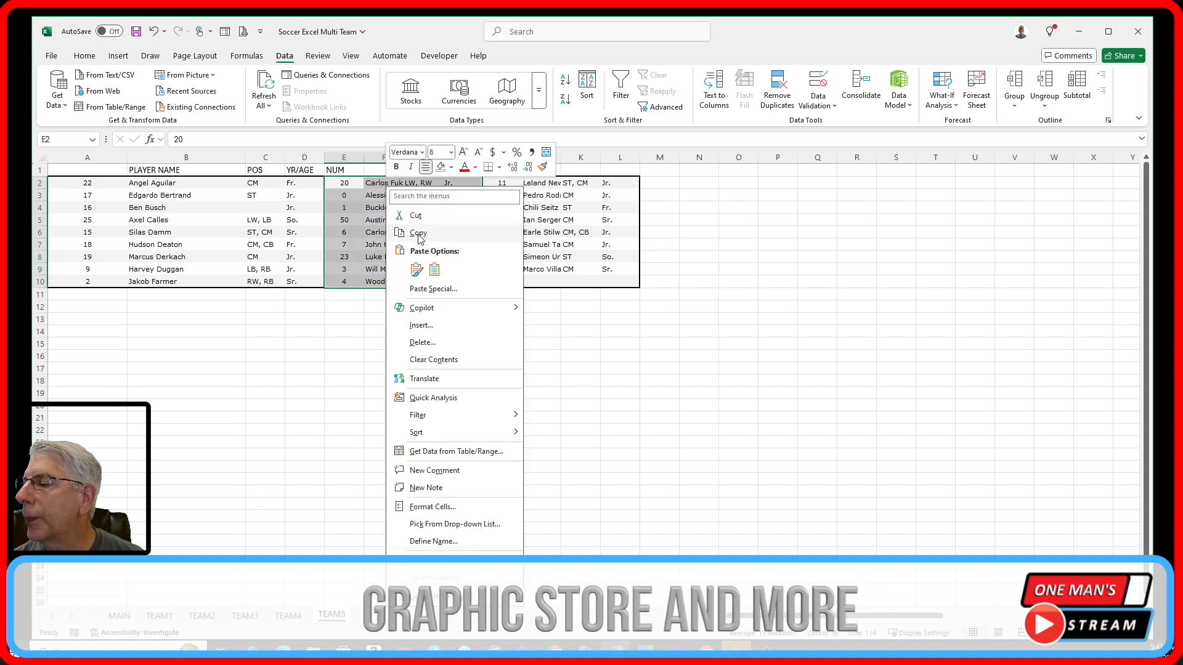
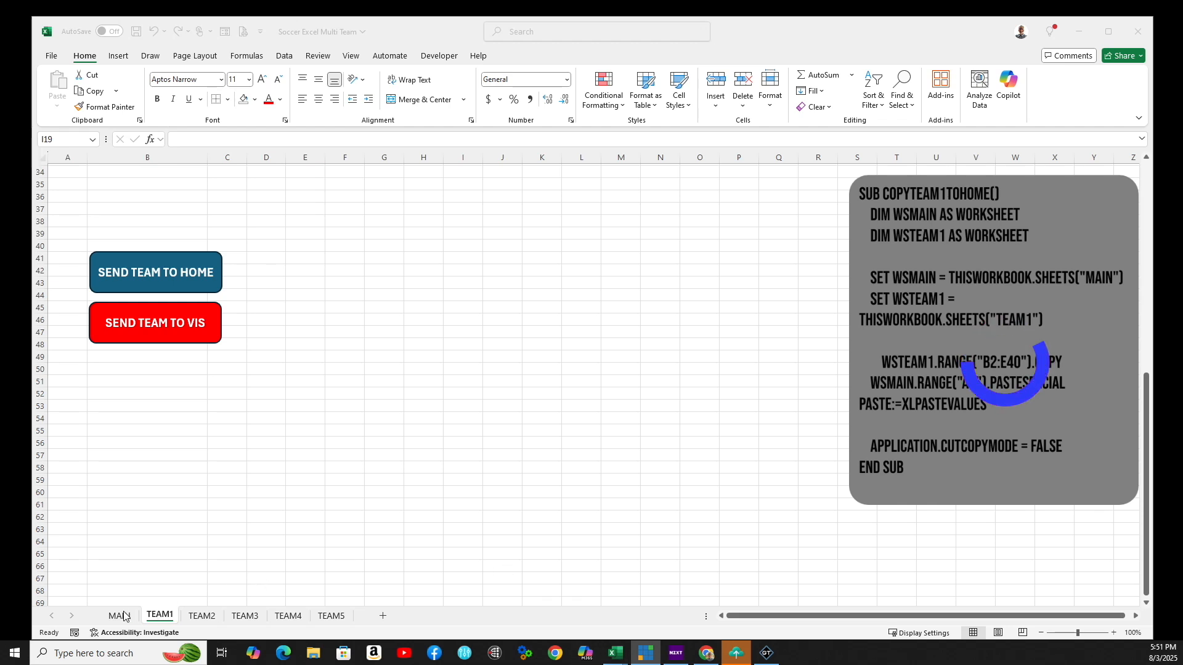
# Trace the macro's source range B2:E40 on the TEAM1 sheet by selecting its first cell B2 and last cell E40.
pyautogui.scroll(11, 338, 507)
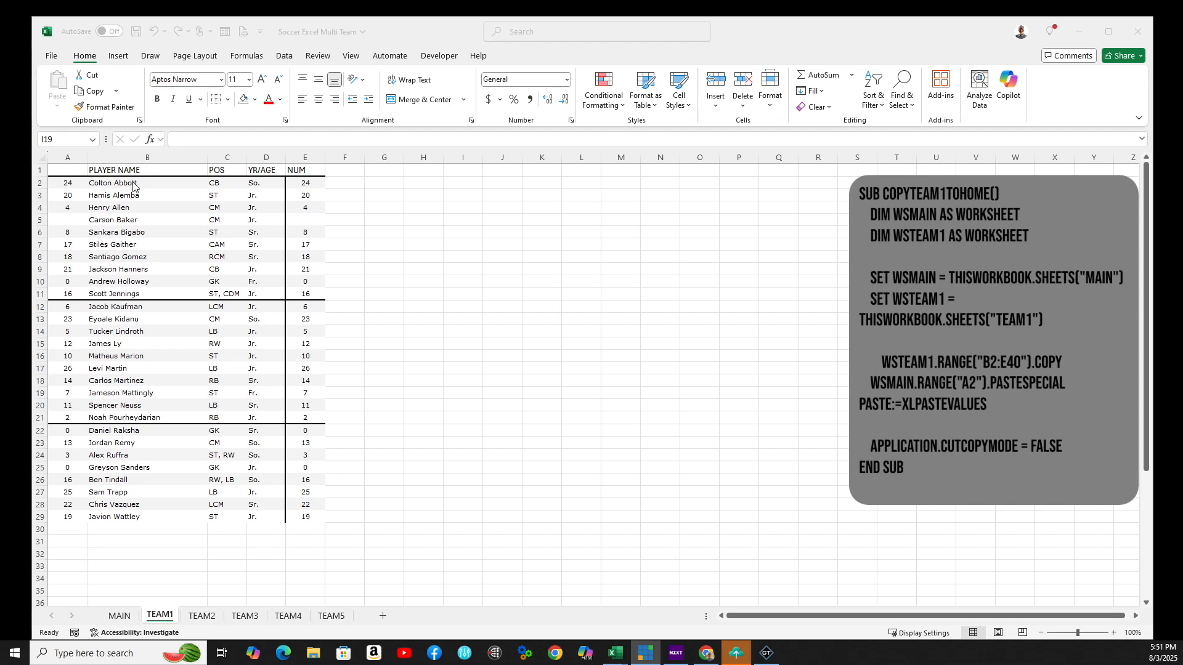
pyautogui.click(133, 184)
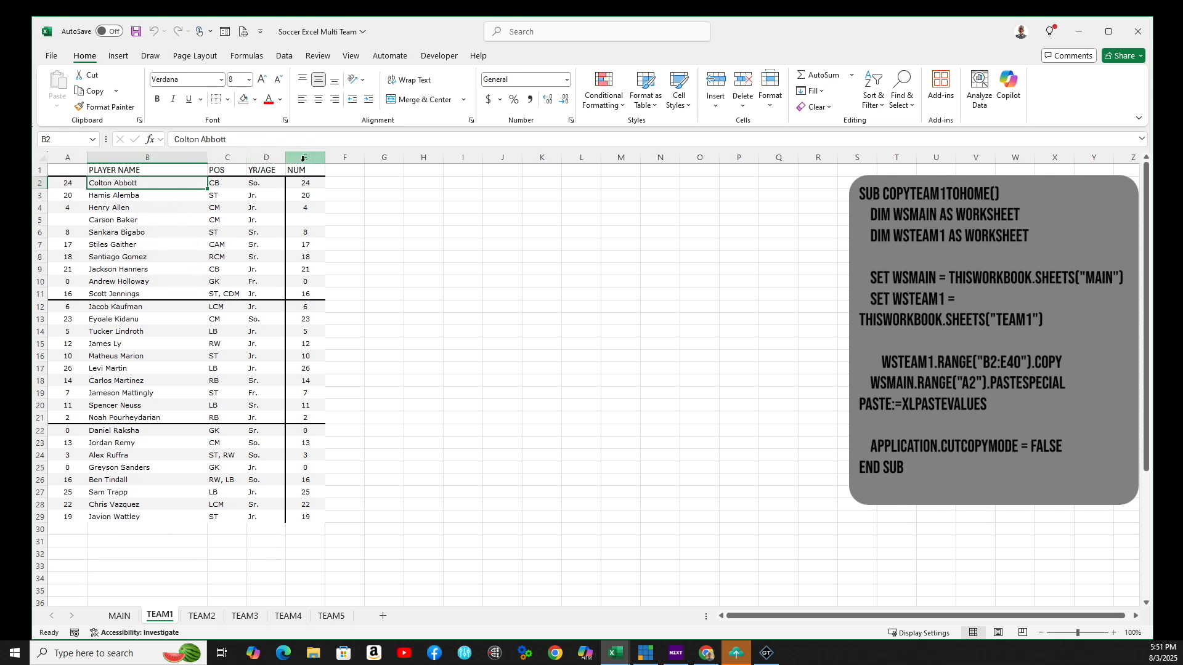
pyautogui.scroll(-3, 355, 550)
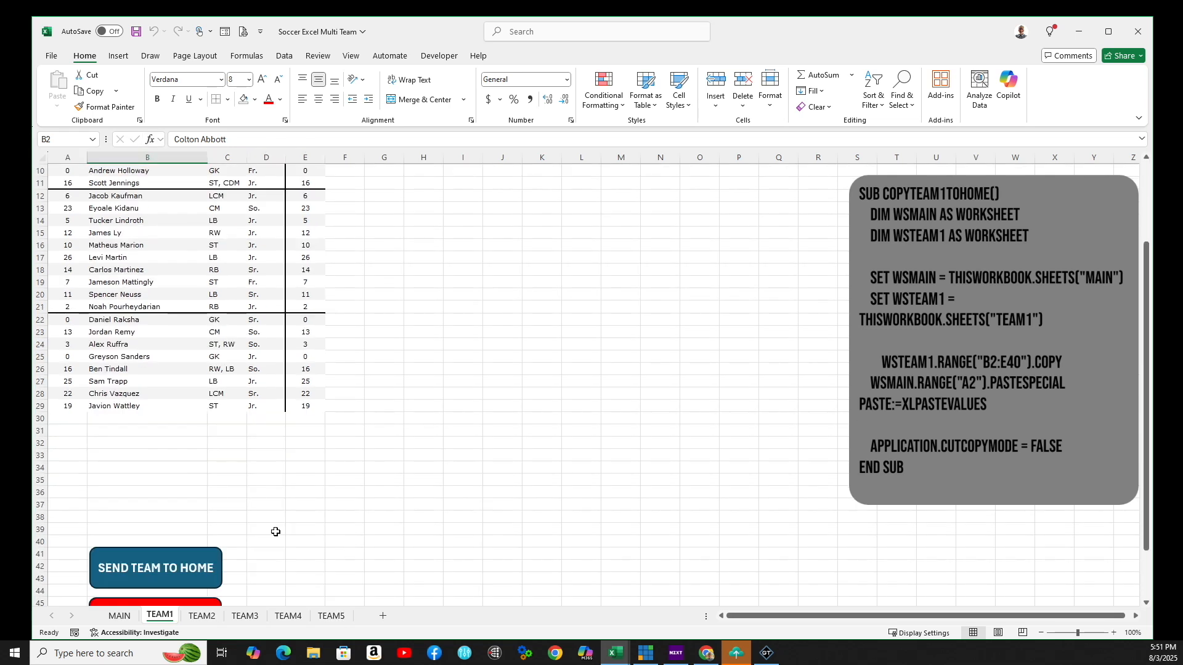
pyautogui.click(308, 542)
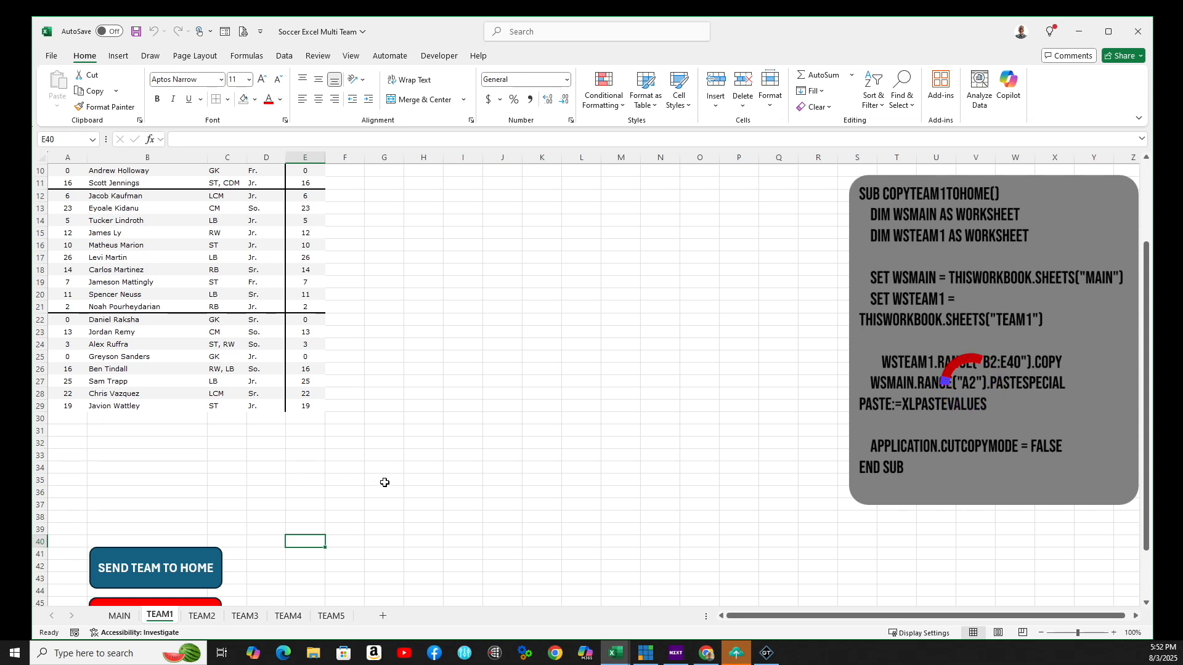
# Locate the macros' paste destinations on the MAIN sheet: A2 for the home roster and F2 for the visitor roster.
pyautogui.click(122, 617)
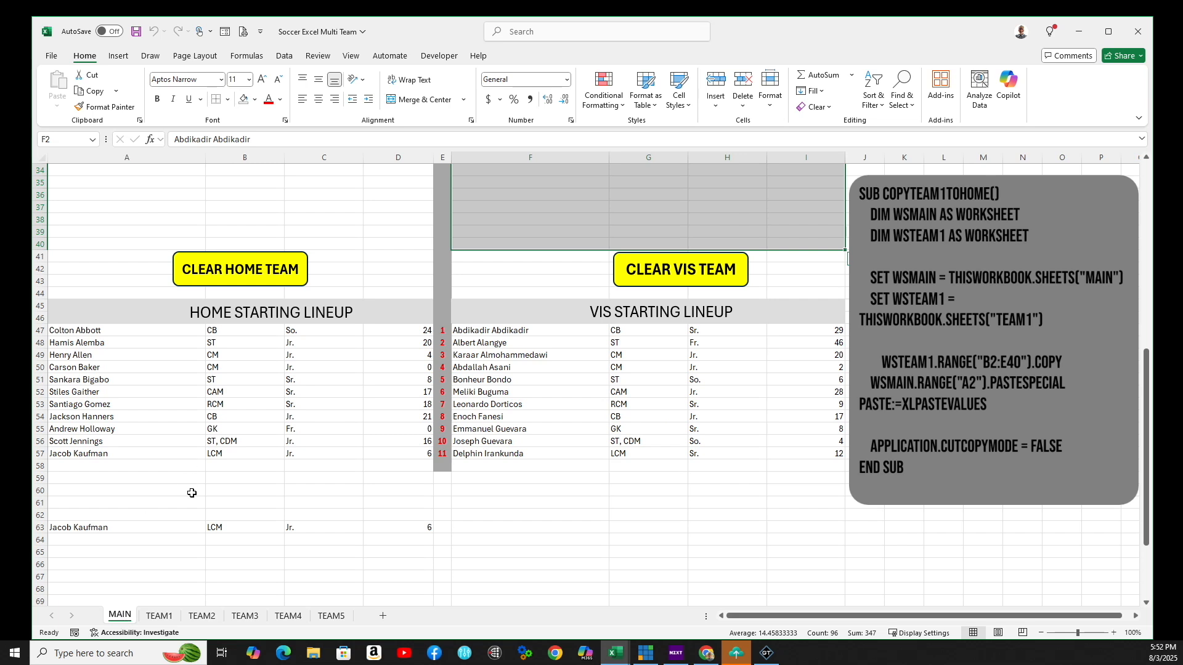
pyautogui.scroll(6, 192, 497)
pyautogui.scroll(5, 193, 498)
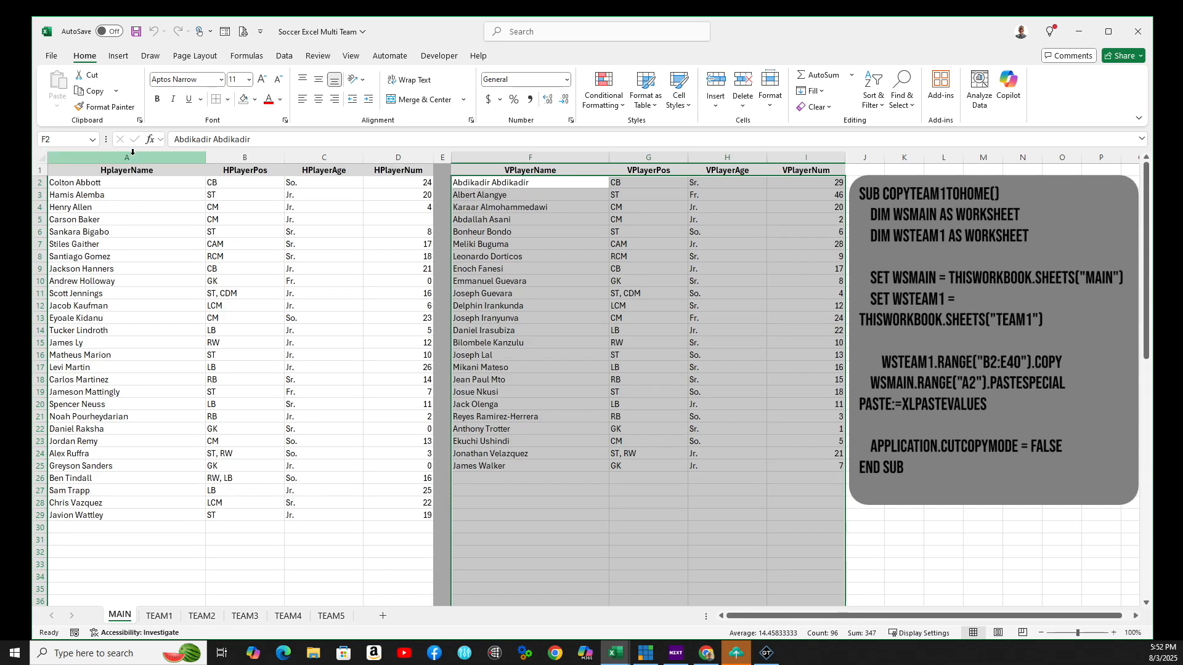
pyautogui.click(130, 187)
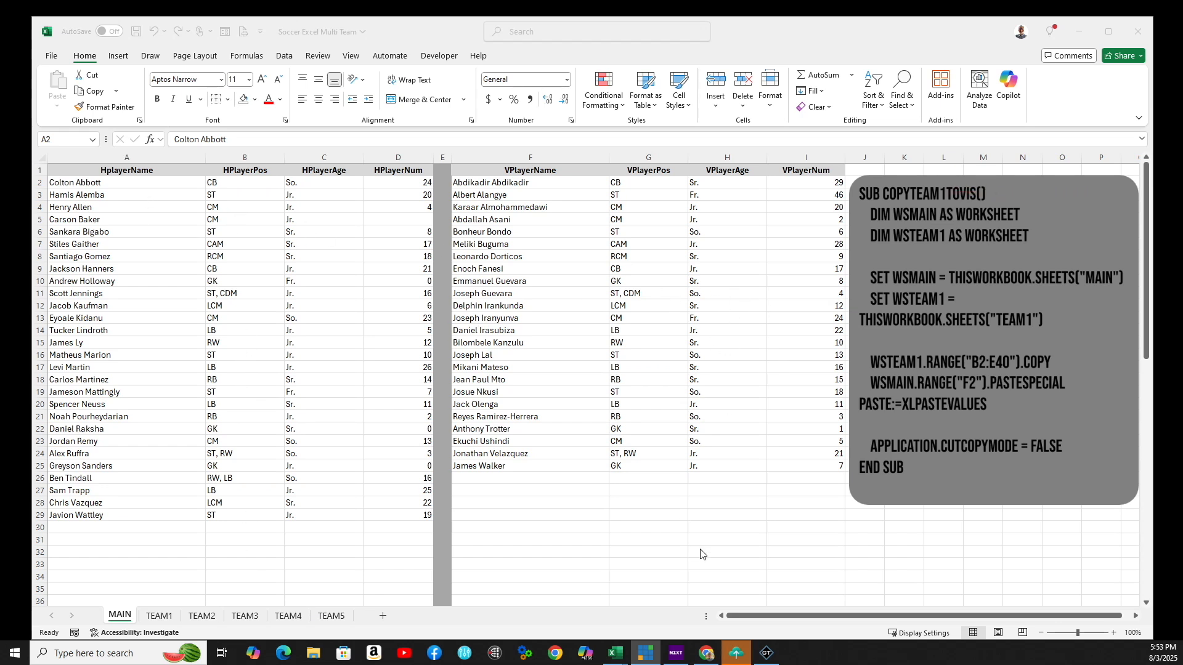
pyautogui.click(545, 185)
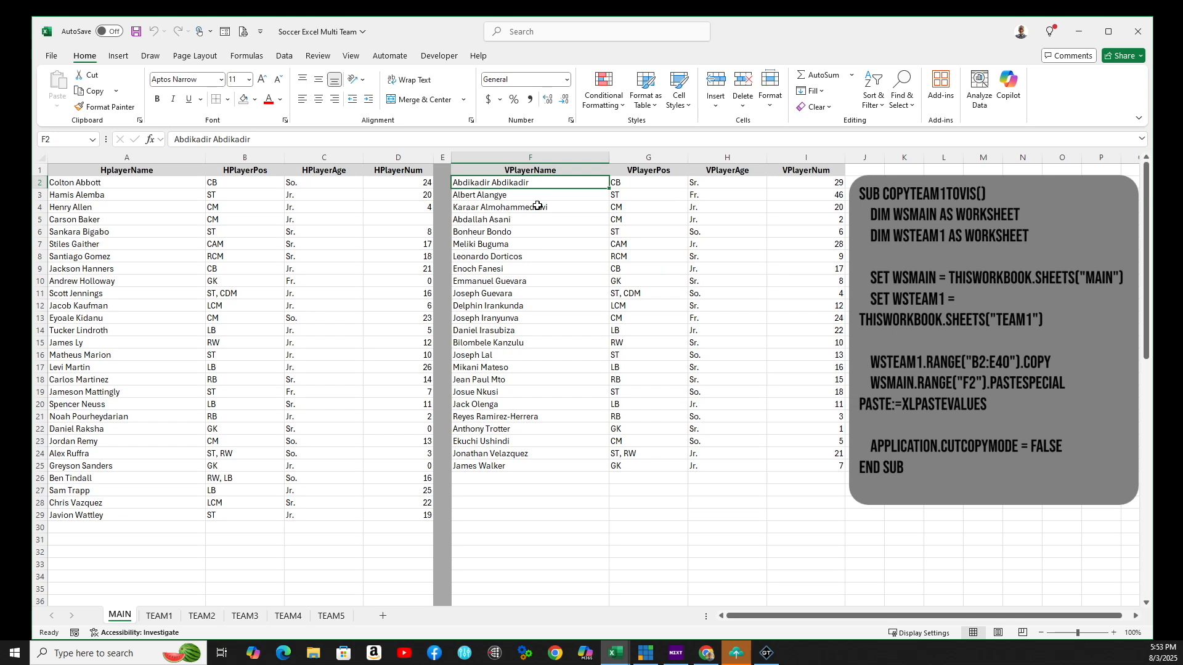
pyautogui.scroll(-4, 582, 405)
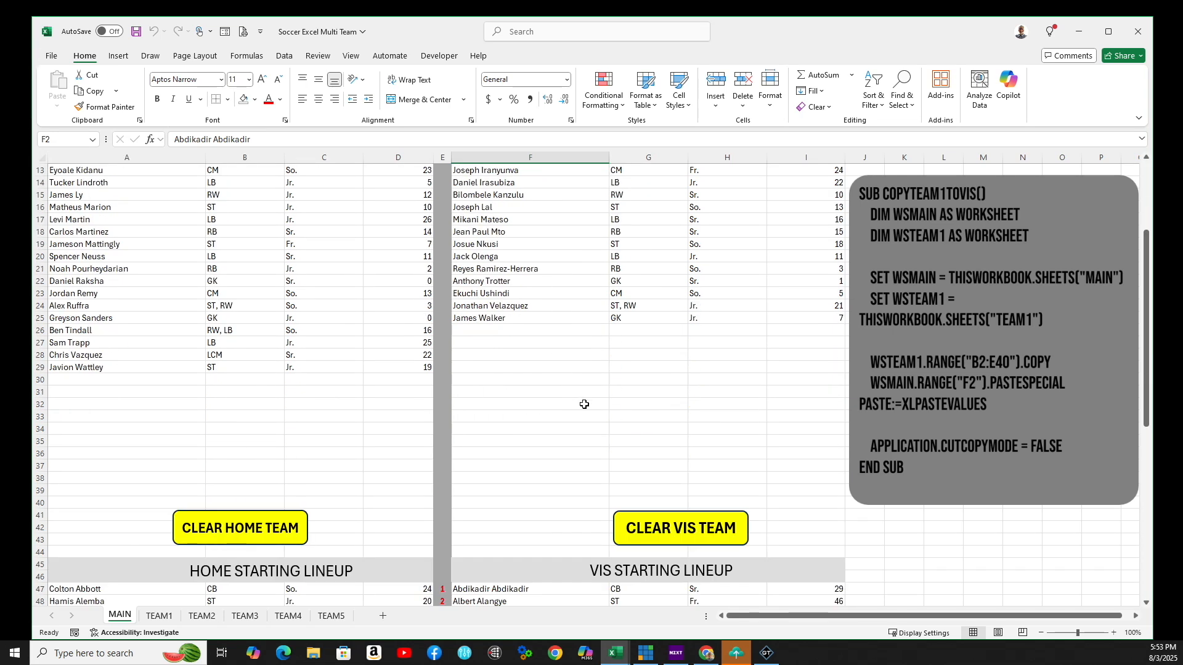
# Return to the TEAM1 sheet and review its SEND TEAM TO HOME and SEND TEAM TO VIS macro buttons.
pyautogui.click(159, 616)
pyautogui.scroll(3, 546, 444)
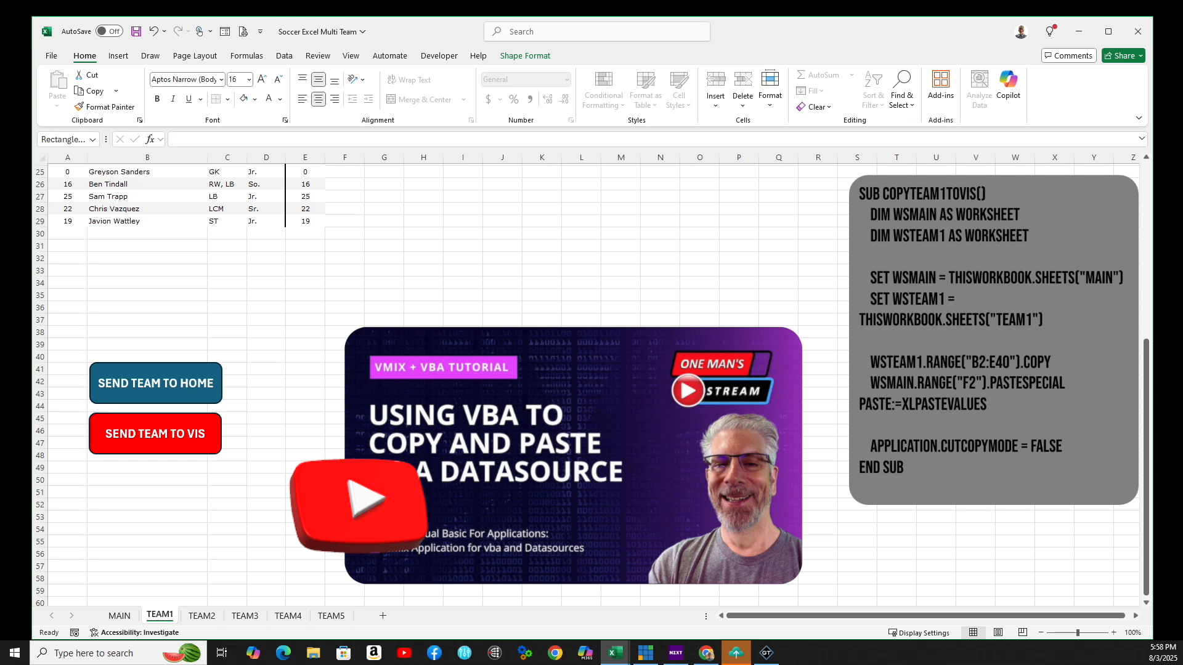
pyautogui.rightClick(482, 377)
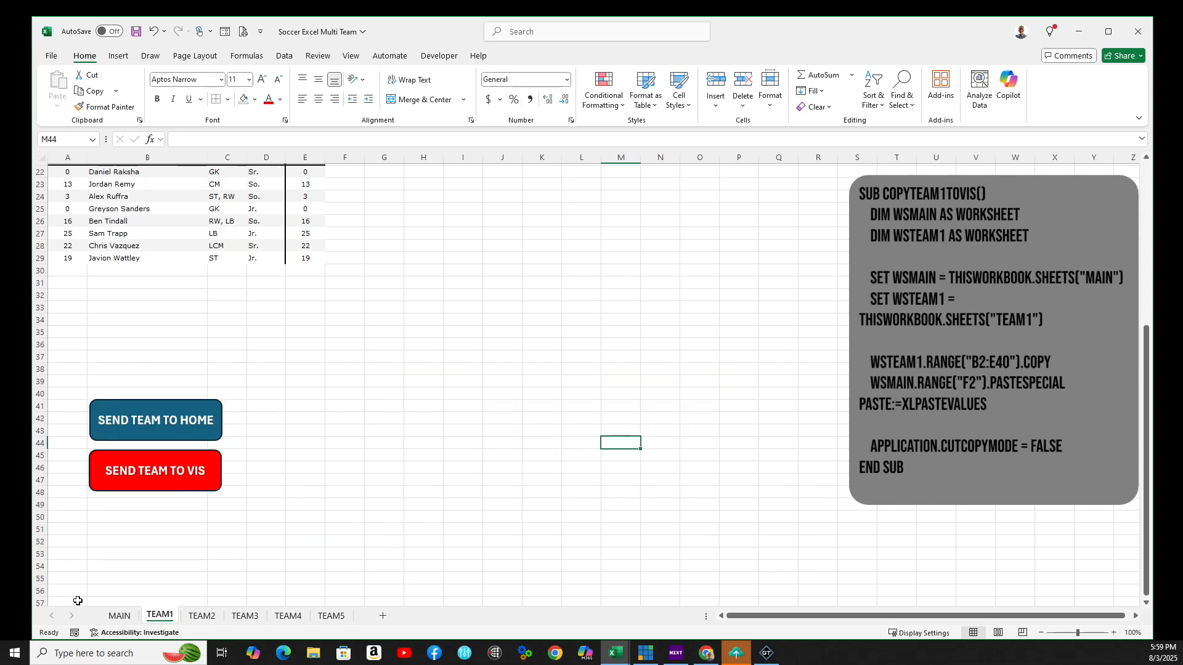
# Trace the visitor player name range F2:F40 on the MAIN sheet that the ClearVTeamData macro clears.
pyautogui.click(119, 616)
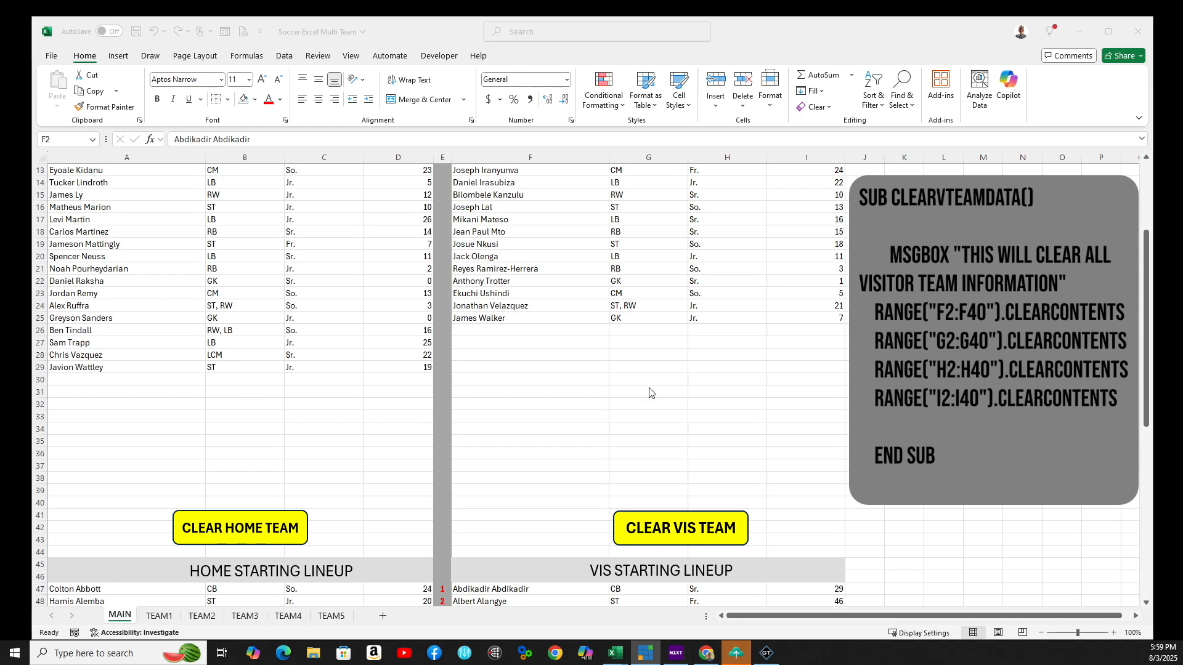
pyautogui.scroll(4, 349, 450)
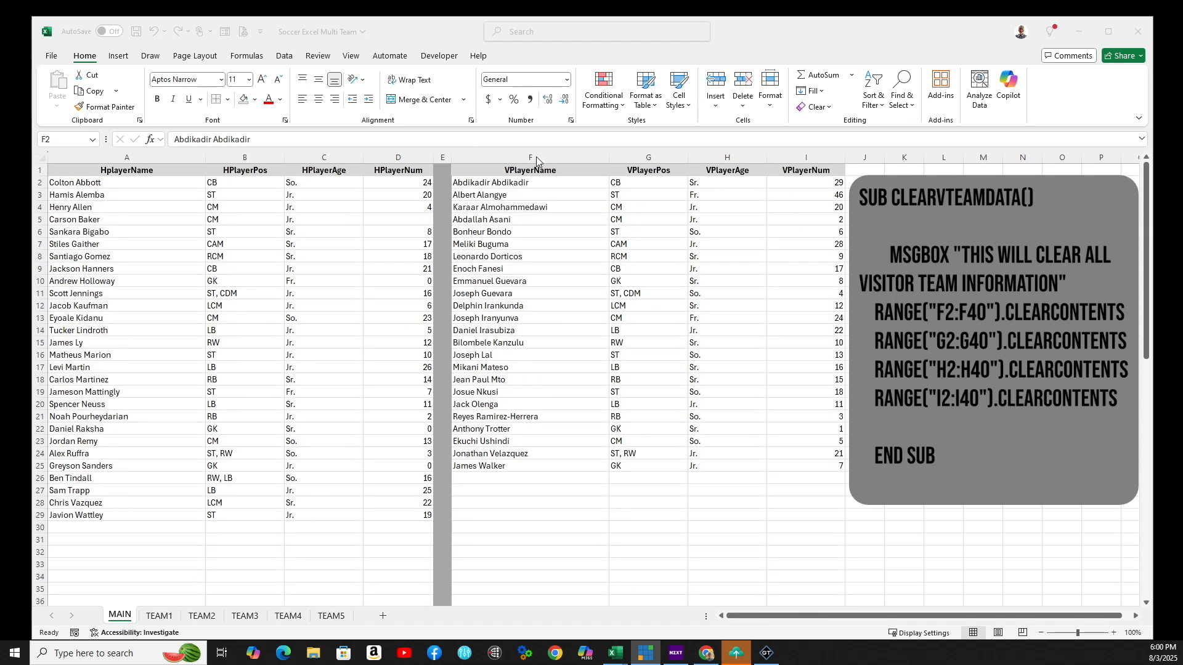
pyautogui.click(541, 183)
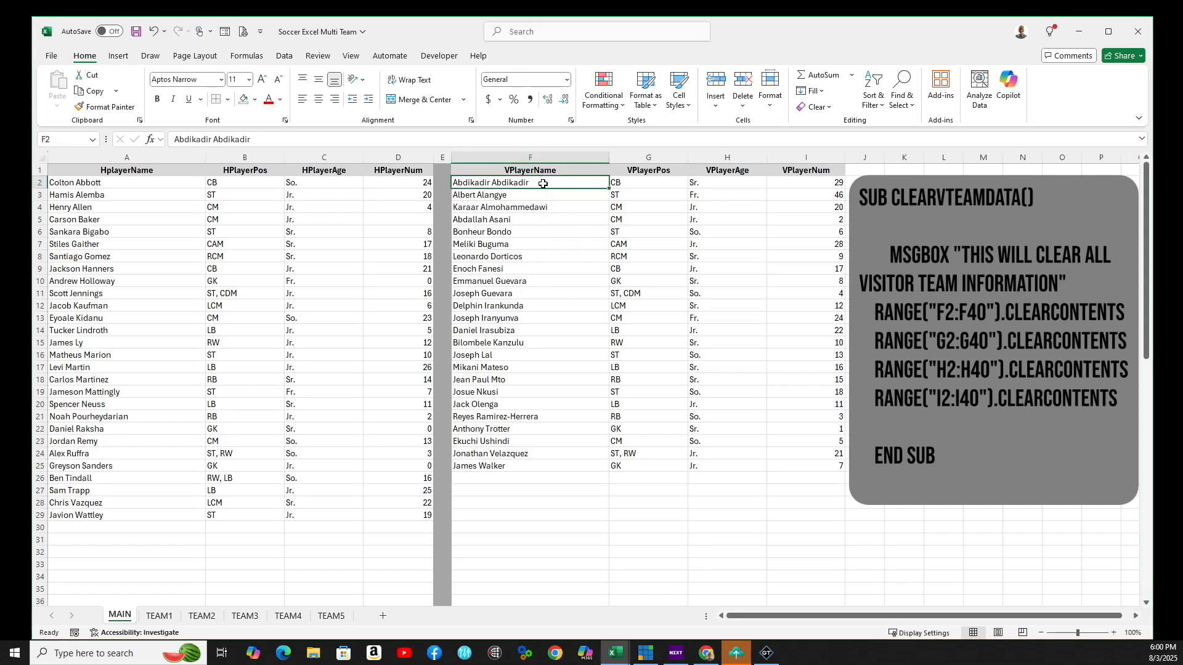
pyautogui.scroll(-4, 204, 517)
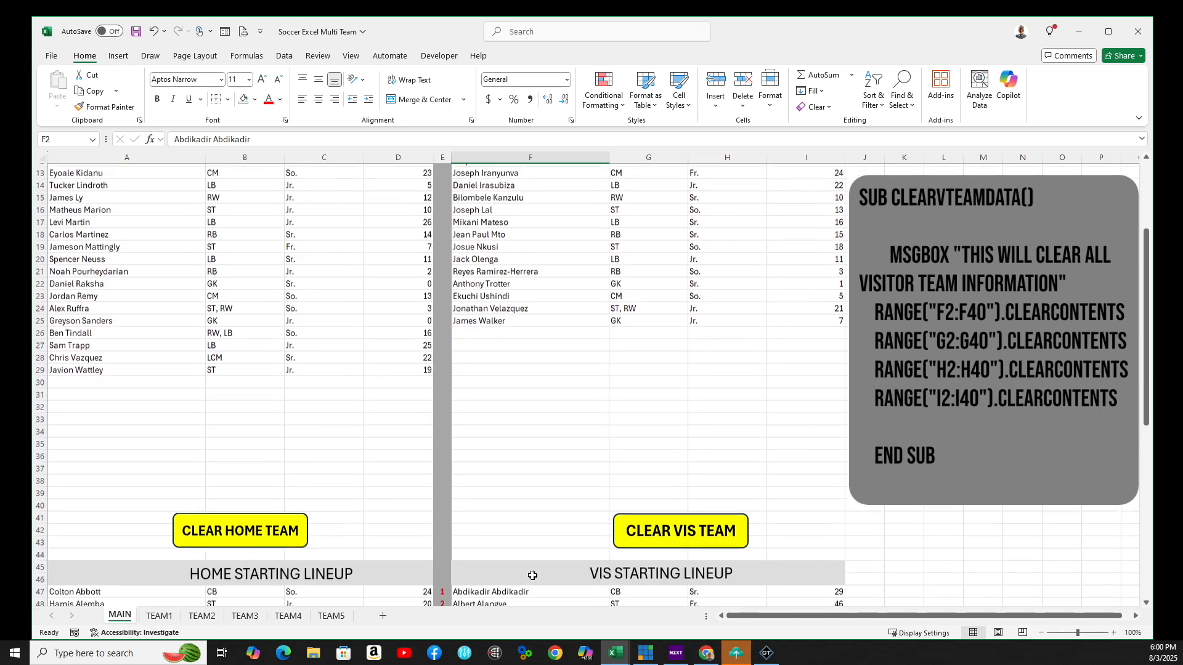
pyautogui.click(505, 502)
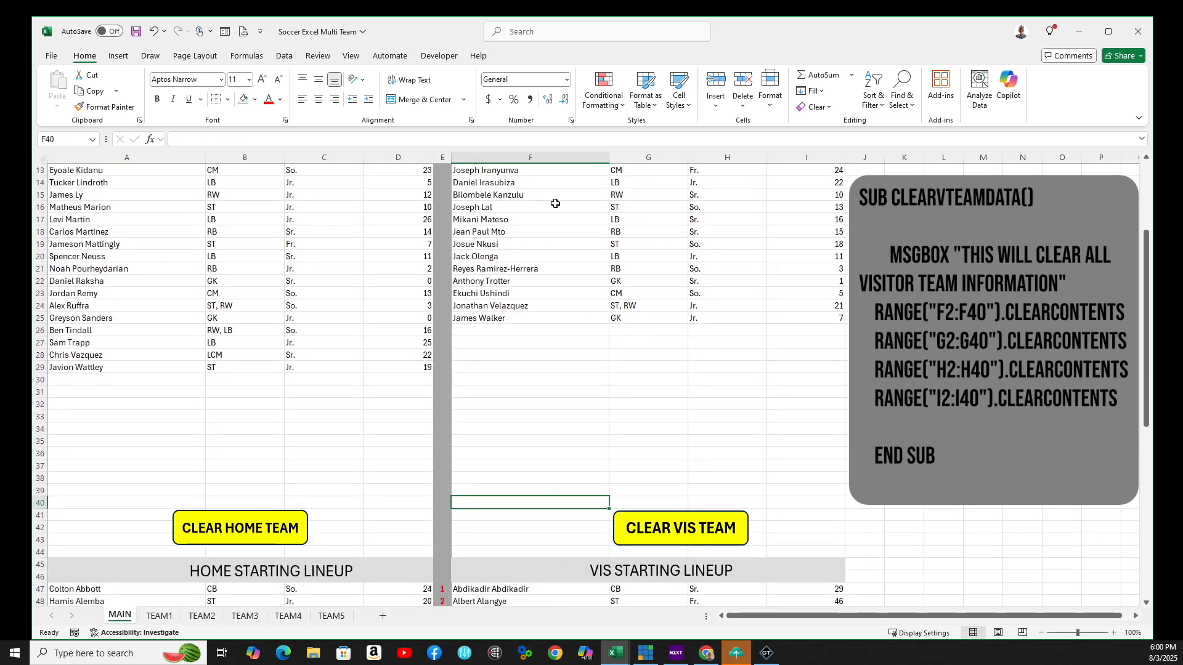
# Trace the visitor position range G2:G40 on the MAIN sheet that the ClearVTeamData macro clears.
pyautogui.scroll(4, 687, 387)
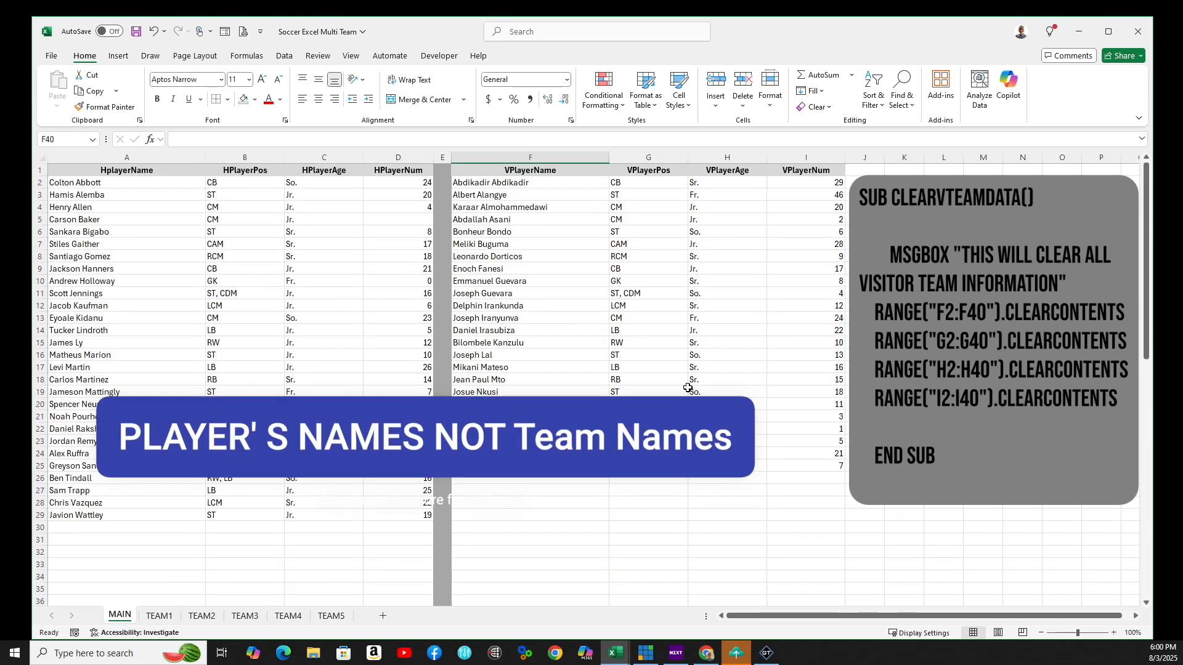
pyautogui.click(649, 184)
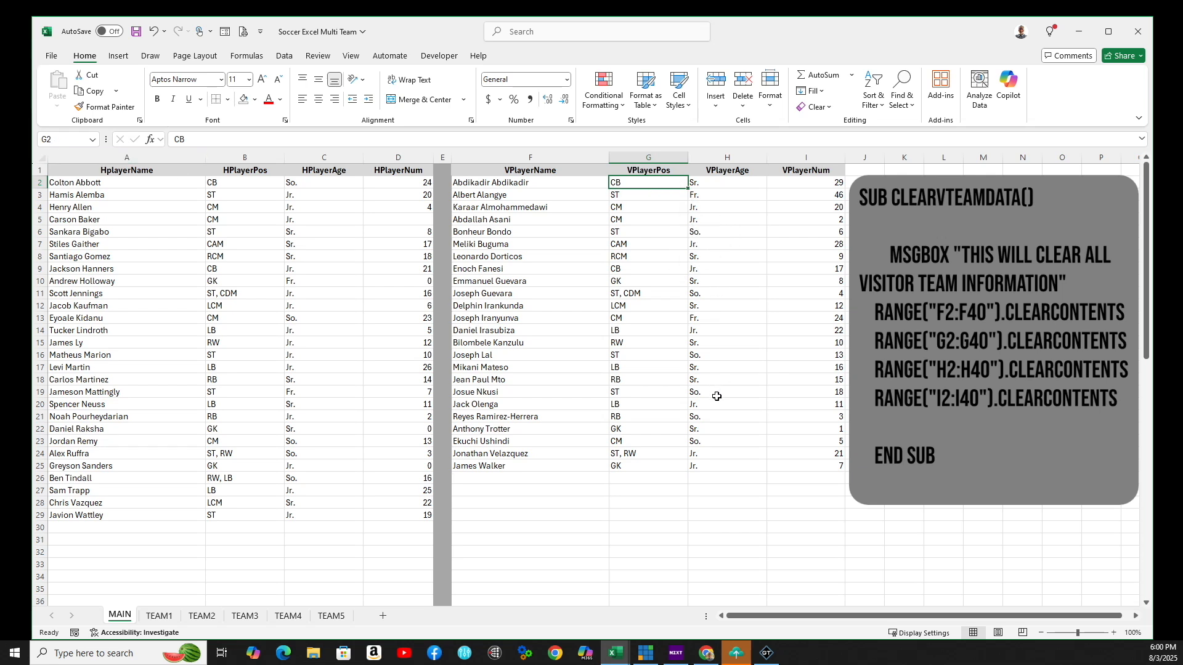
pyautogui.scroll(-5, 715, 396)
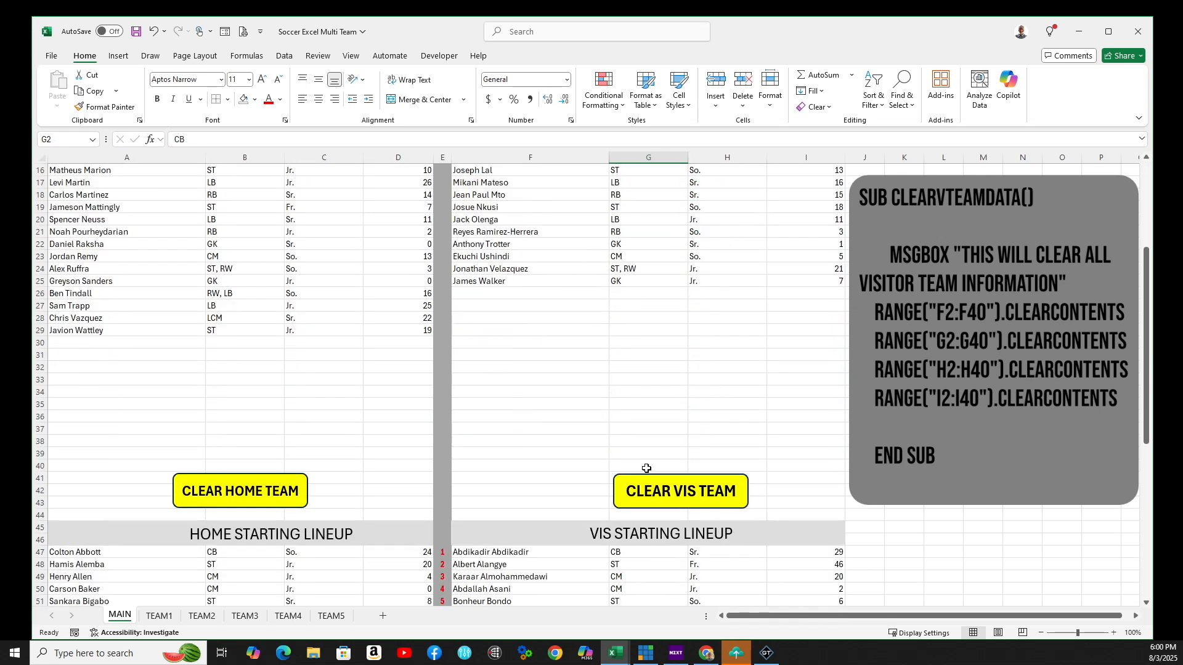
pyautogui.scroll(5, 679, 417)
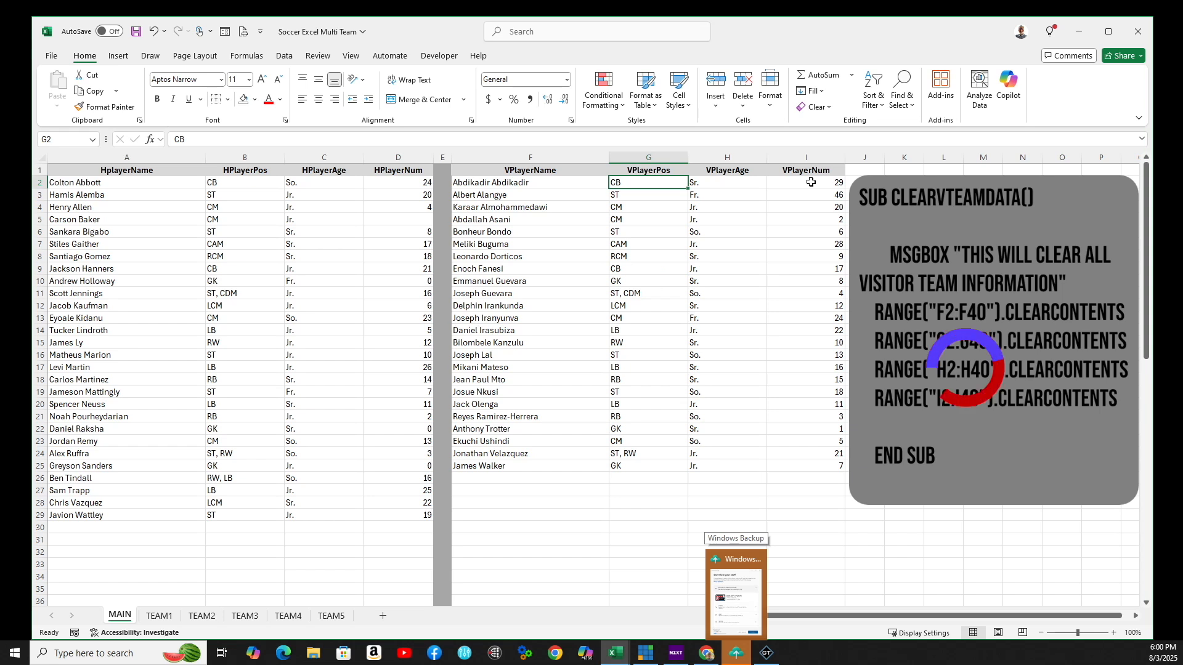
pyautogui.scroll(-2, 830, 585)
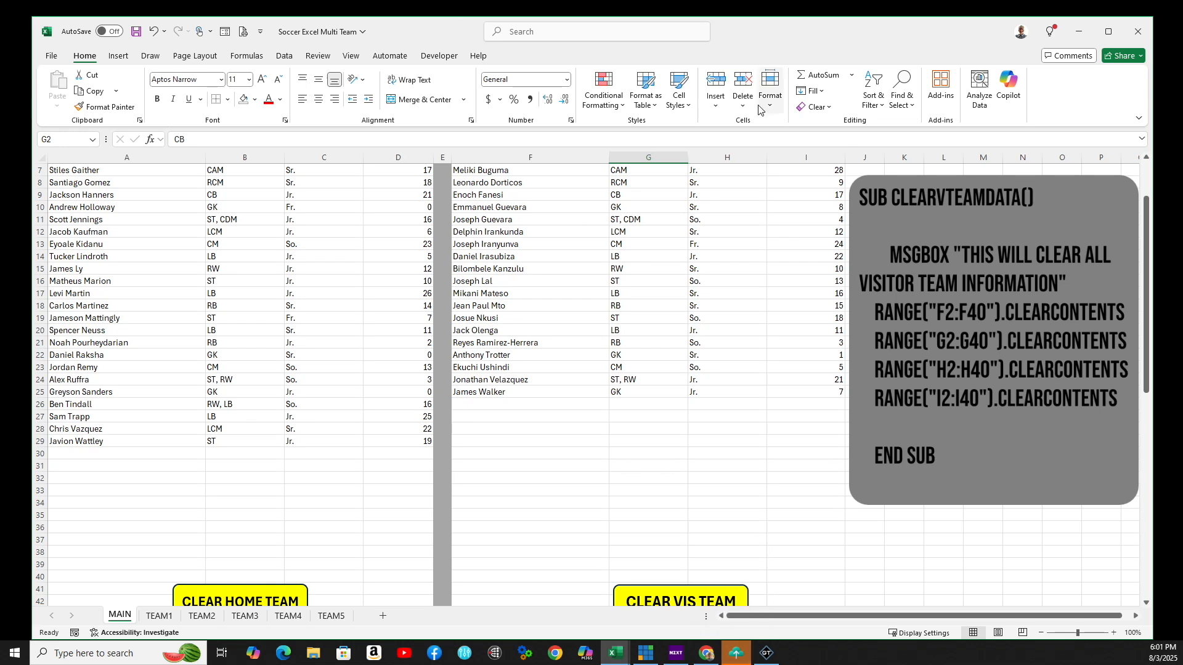
# Open the workbook's VBA code and review the team copy and clear macros in the MAIN sheet's module.
pyautogui.click(438, 56)
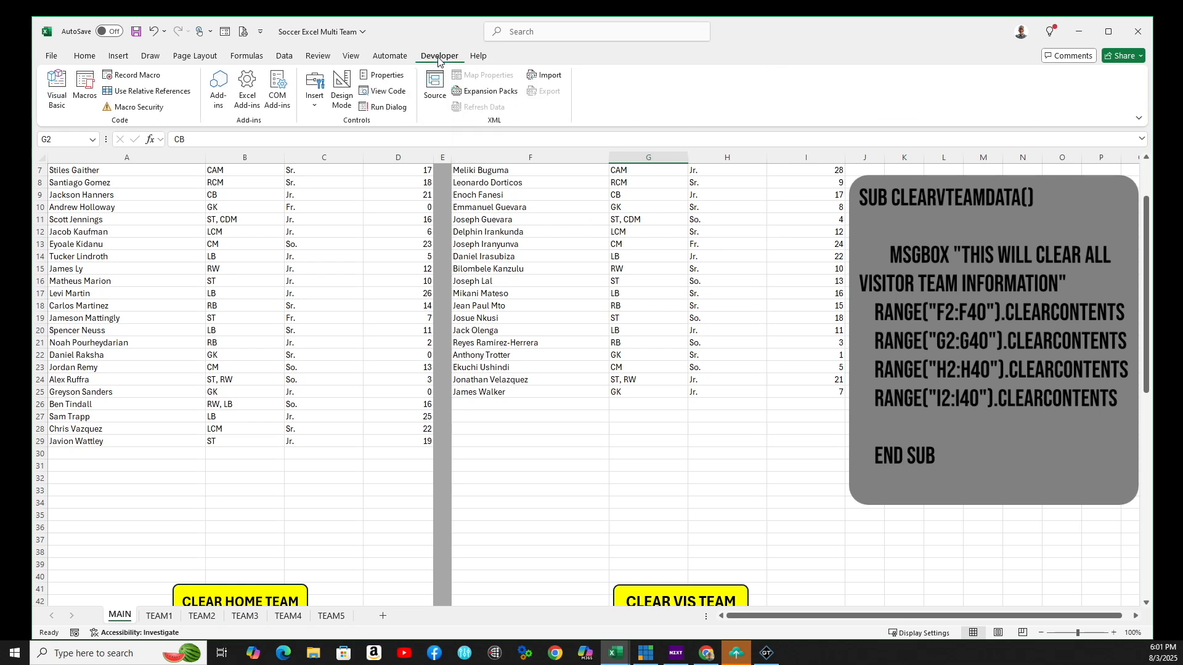
pyautogui.click(57, 90)
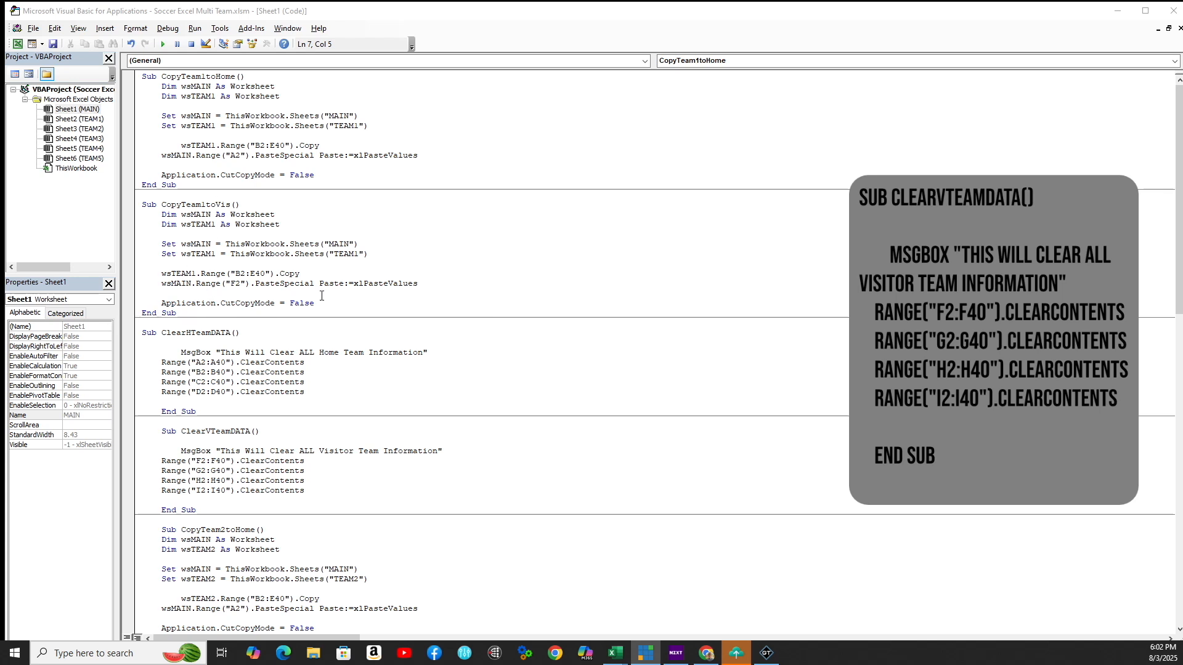
pyautogui.scroll(-2, 365, 301)
pyautogui.scroll(2, 365, 300)
# Duplicate the whole CopyTeam1toHome macro at the end of the module, below CopyTeam4toVis.
pyautogui.moveTo(142, 76); pyautogui.dragTo(191, 185)
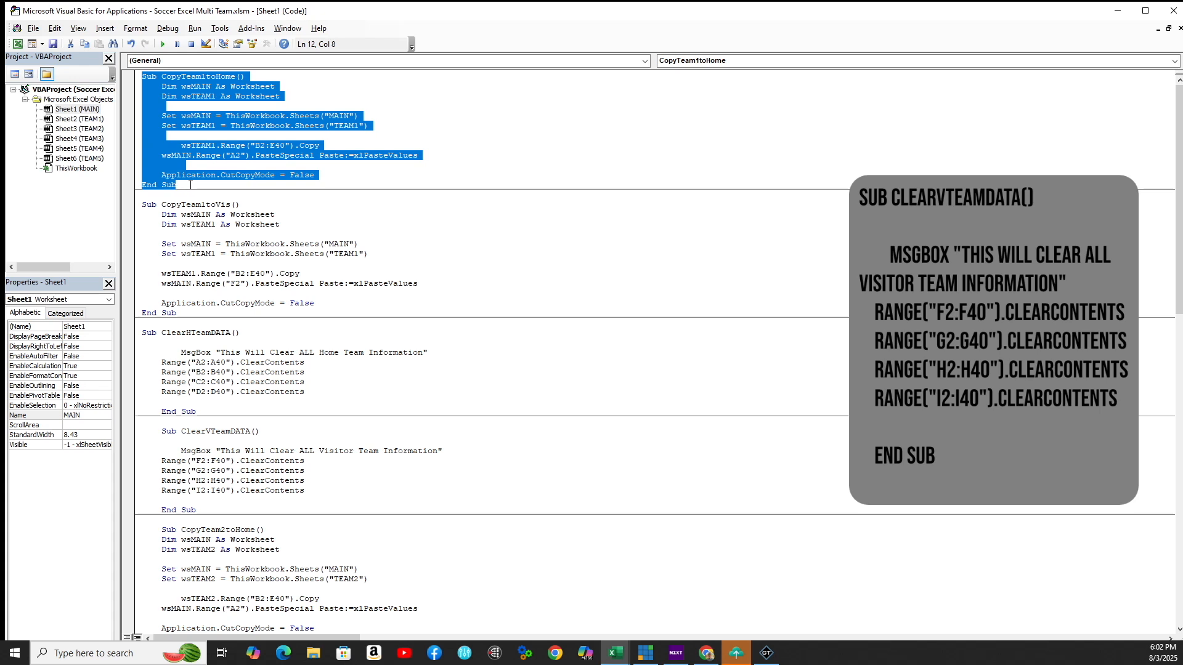
pyautogui.rightClick(153, 123)
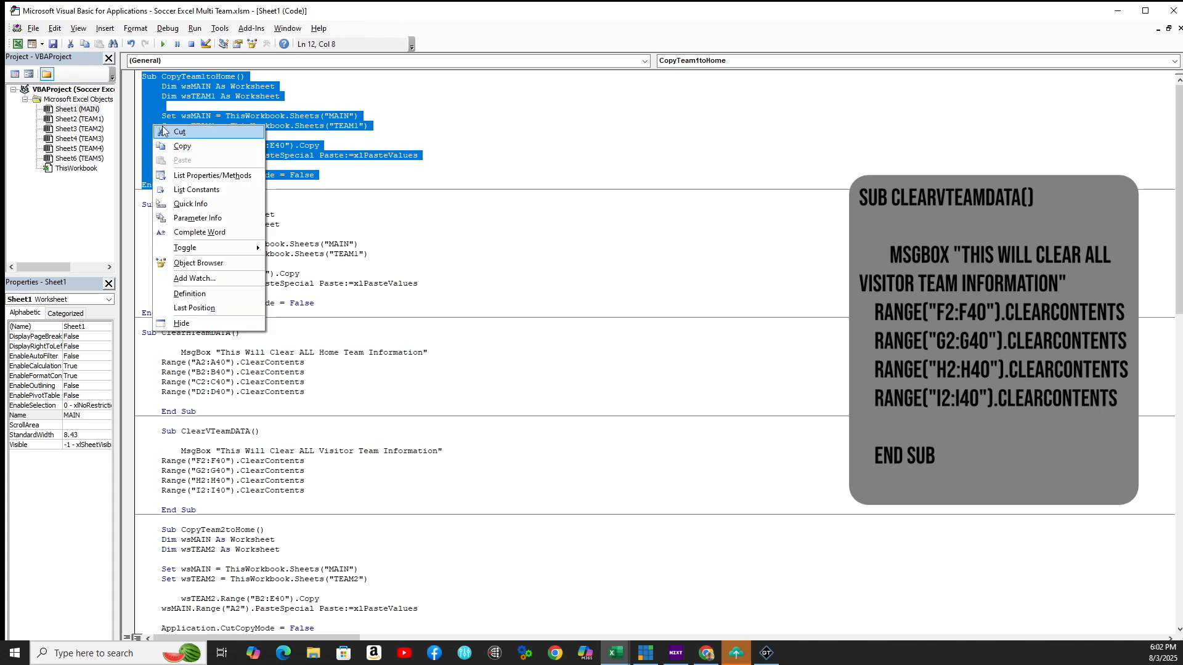
pyautogui.click(182, 146)
pyautogui.scroll(-20, 689, 357)
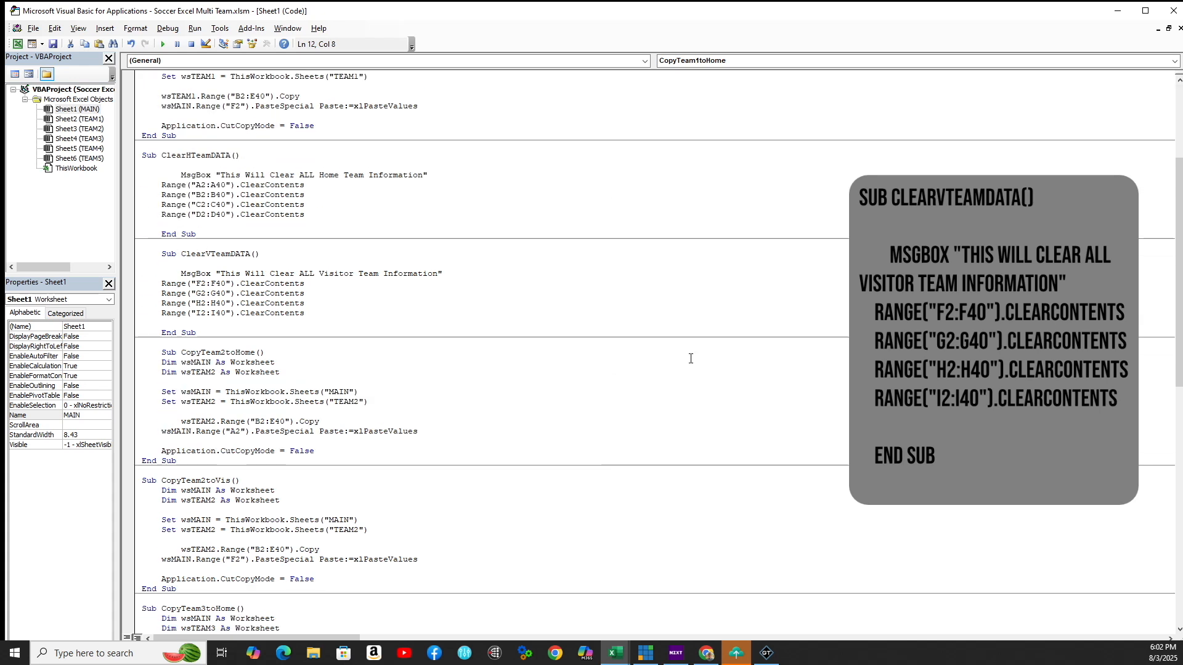
pyautogui.scroll(-4, 688, 358)
pyautogui.click(147, 554)
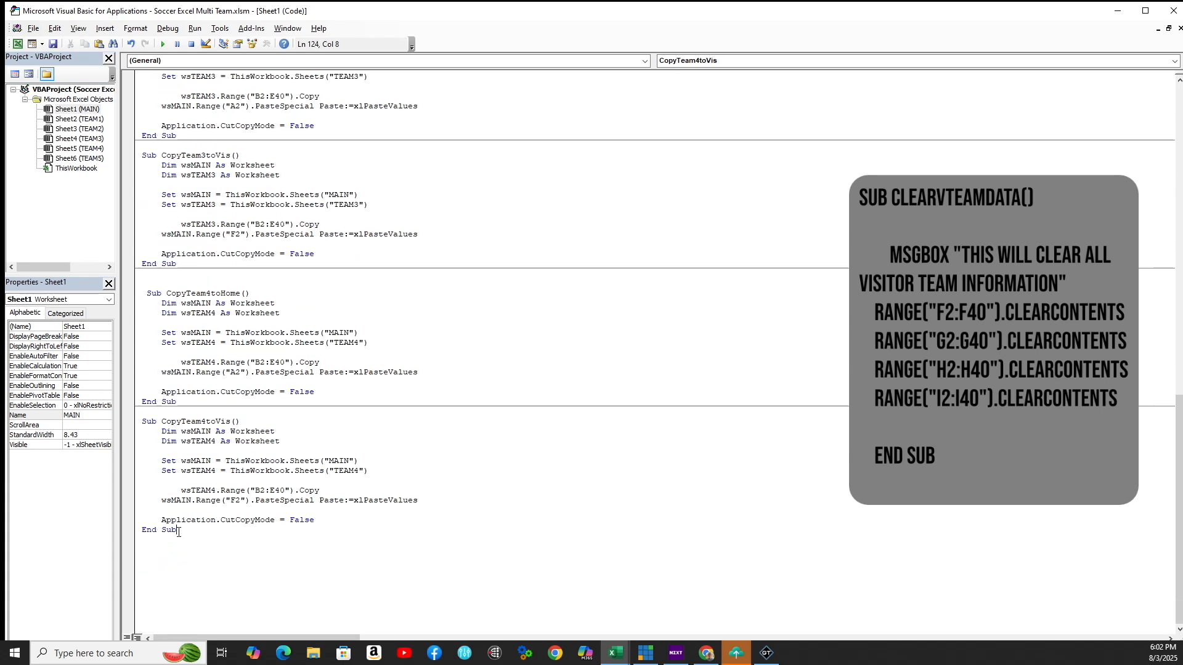
pyautogui.rightClick(148, 557)
pyautogui.click(176, 382)
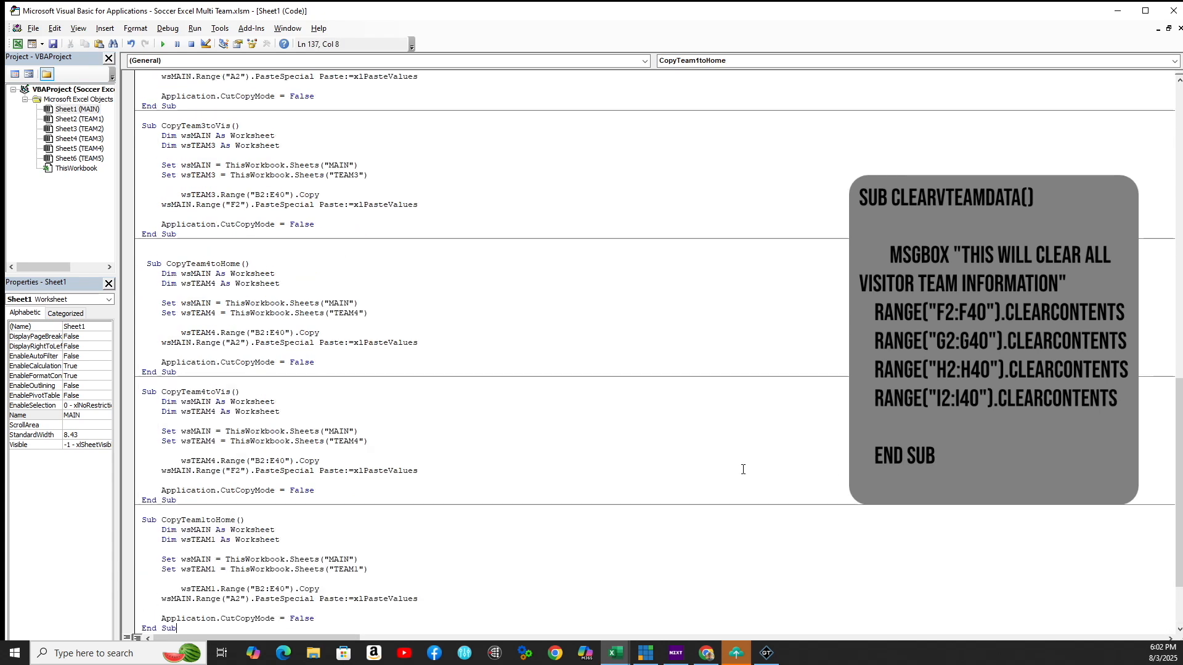
pyautogui.scroll(-3, 743, 469)
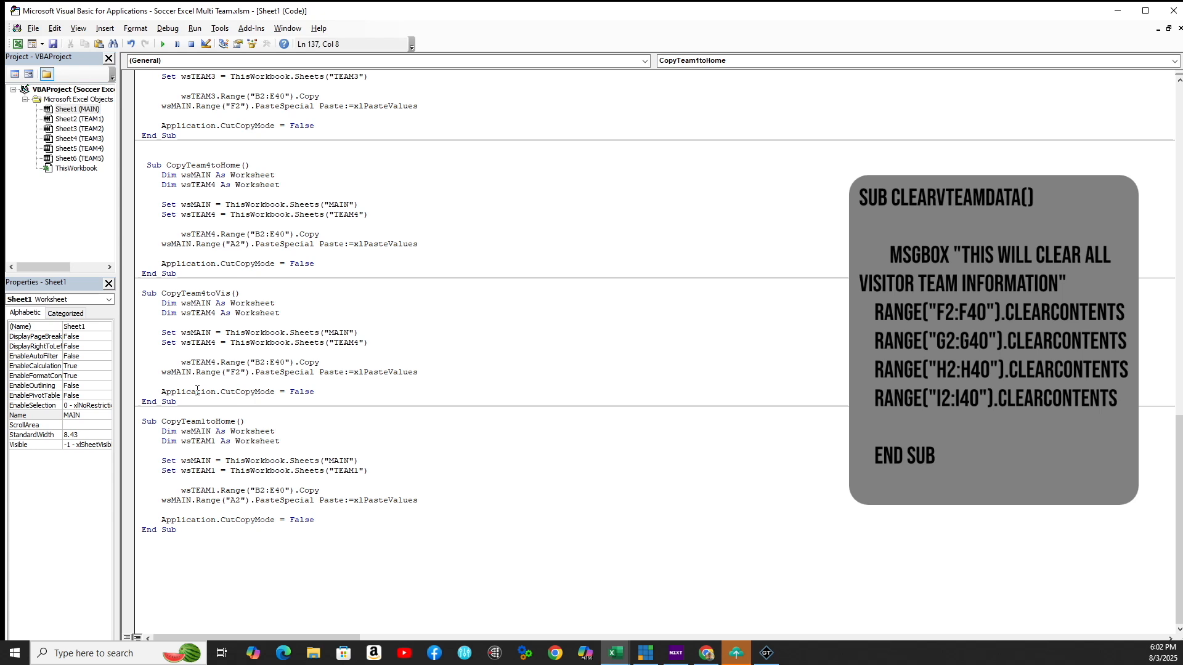
# Rename the duplicated macro as CopyTeam5toHome and change its declared team worksheet variable to wsTEAM5.
pyautogui.click(205, 421)
pyautogui.press('BackSpace')
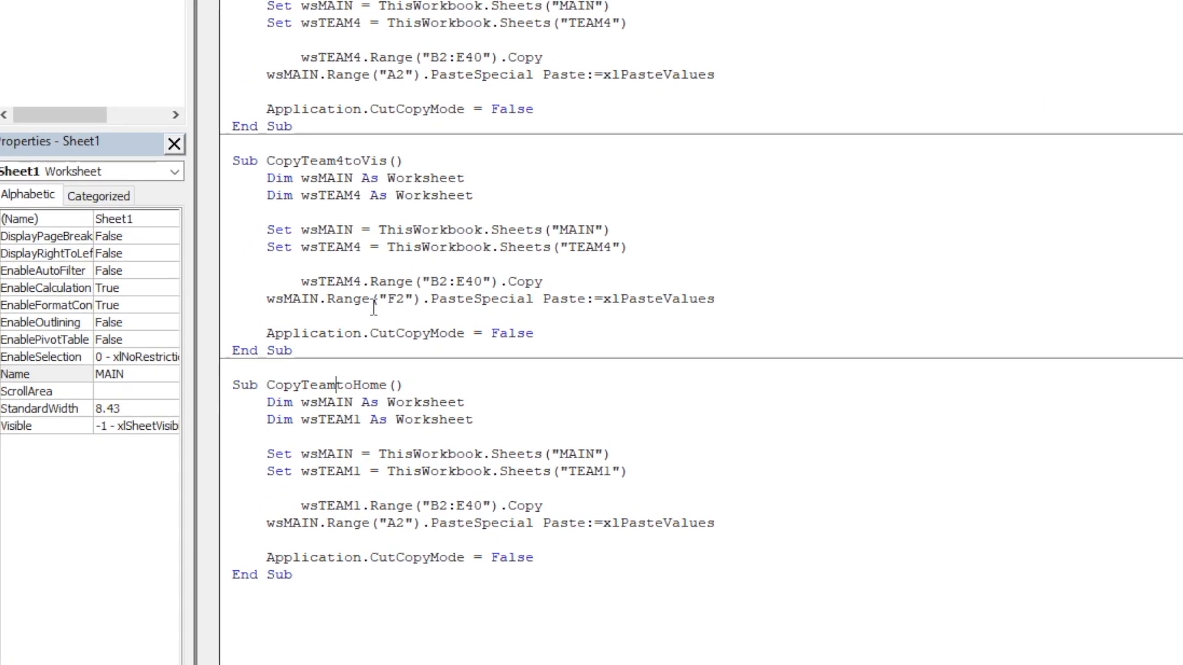
pyautogui.write('5')
pyautogui.click(360, 423)
pyautogui.press('BackSpace')
pyautogui.write('5')
# Change the duplicated macro's team assignment line to set wsTEAM5 to the "TEAM5" sheet.
pyautogui.click(361, 471)
pyautogui.press('BackSpace')
pyautogui.write('5')
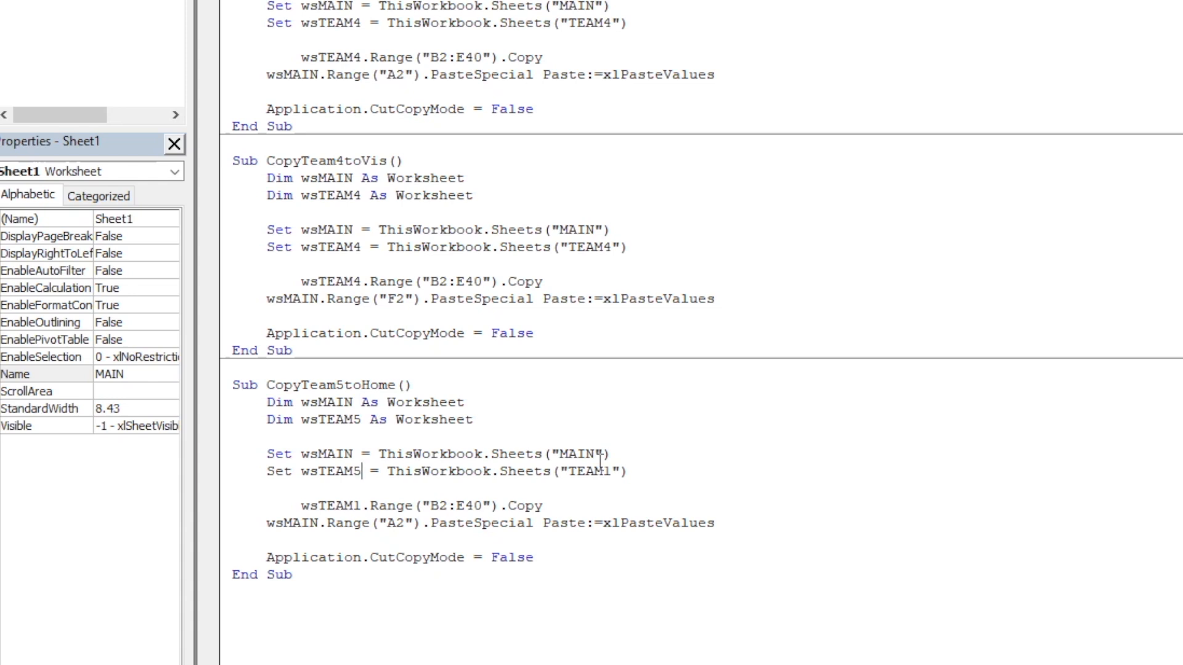
pyautogui.click(612, 471)
pyautogui.press('BackSpace')
pyautogui.write('5')
pyautogui.click(303, 581)
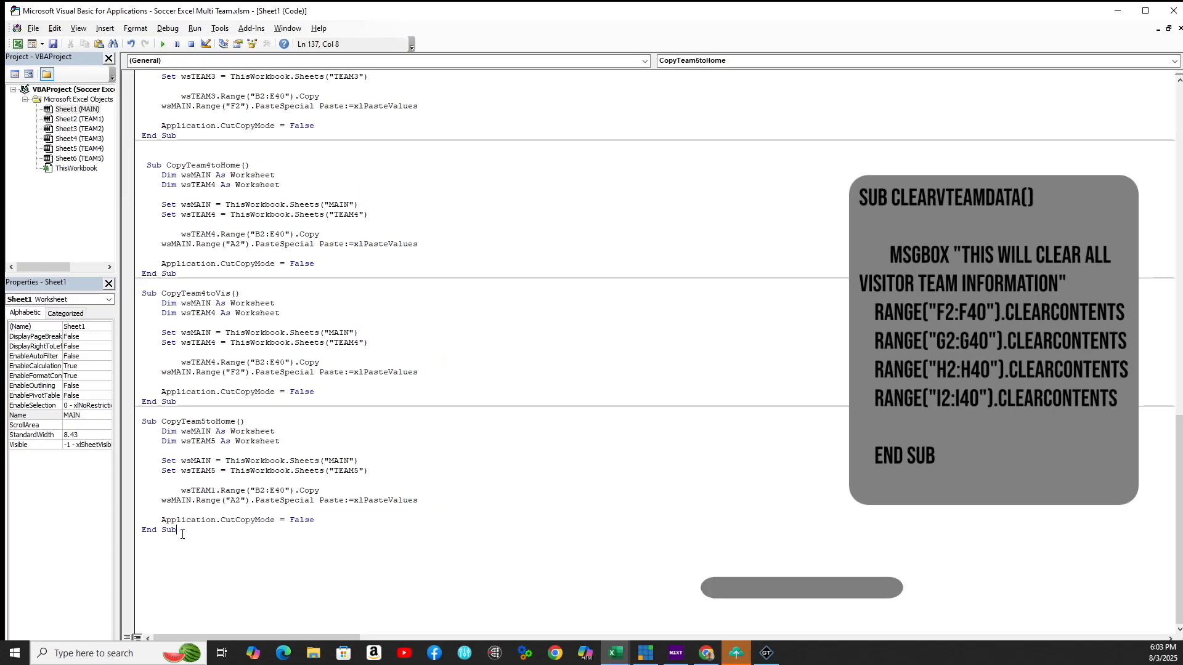
pyautogui.click(194, 562)
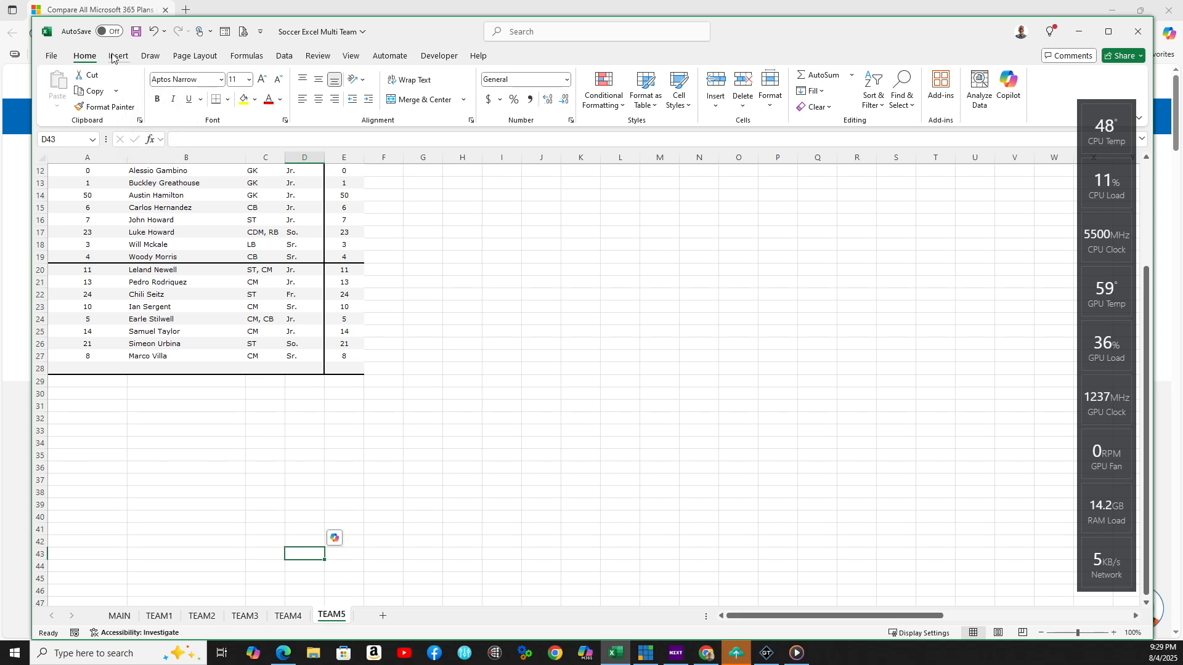
# Draw a rounded rectangle about 2.24 by 0.85 inches below the roster on the TEAM5 sheet.
pyautogui.click(118, 56)
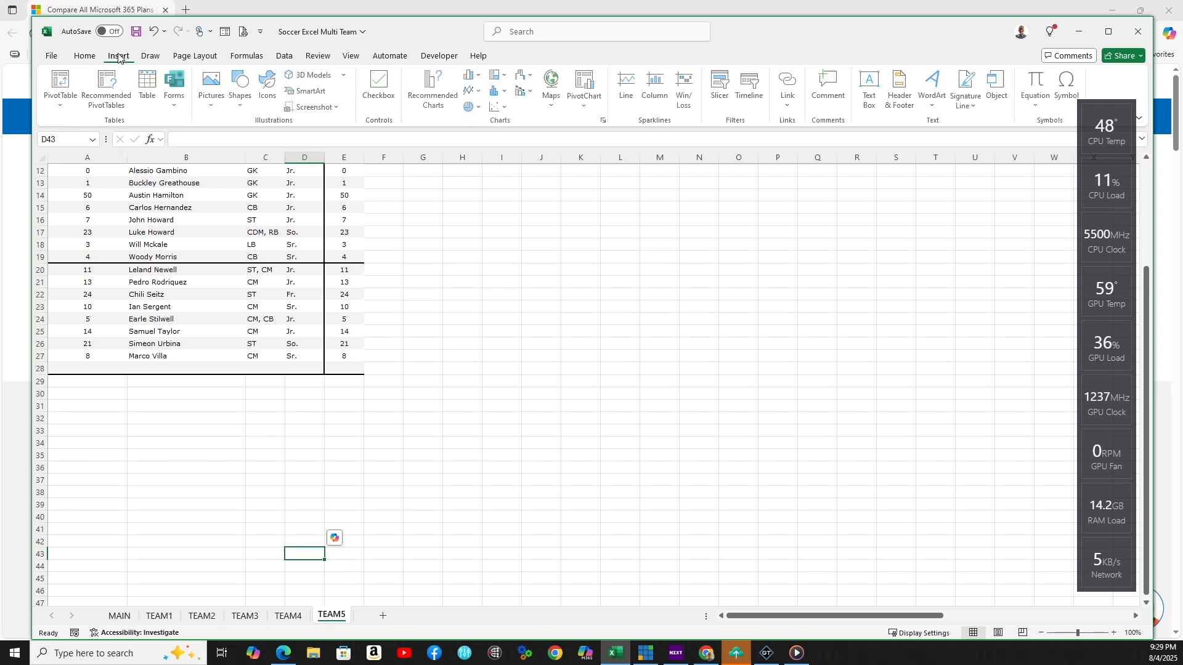
pyautogui.click(242, 99)
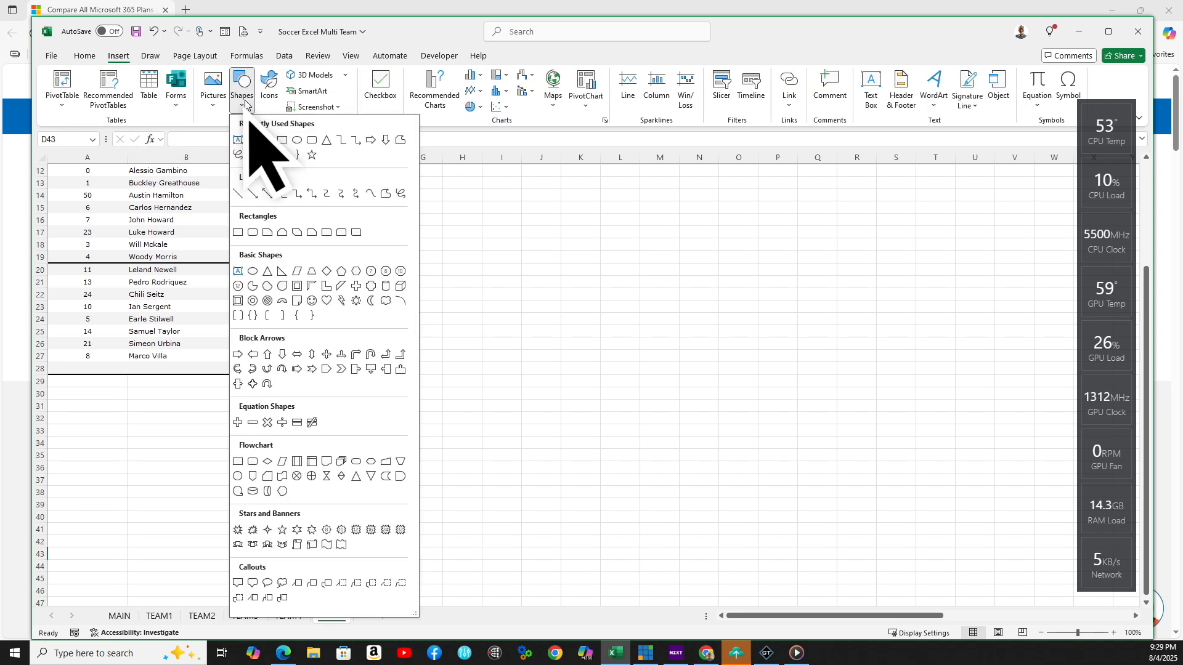
pyautogui.click(312, 140)
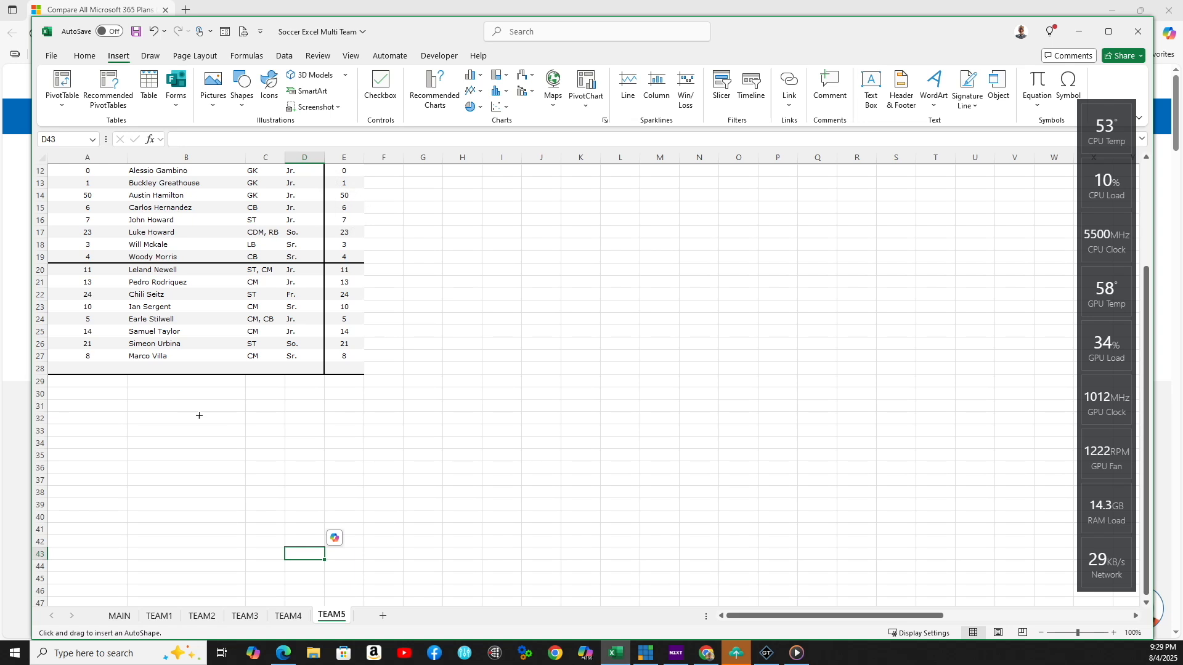
pyautogui.moveTo(192, 414); pyautogui.dragTo(326, 465)
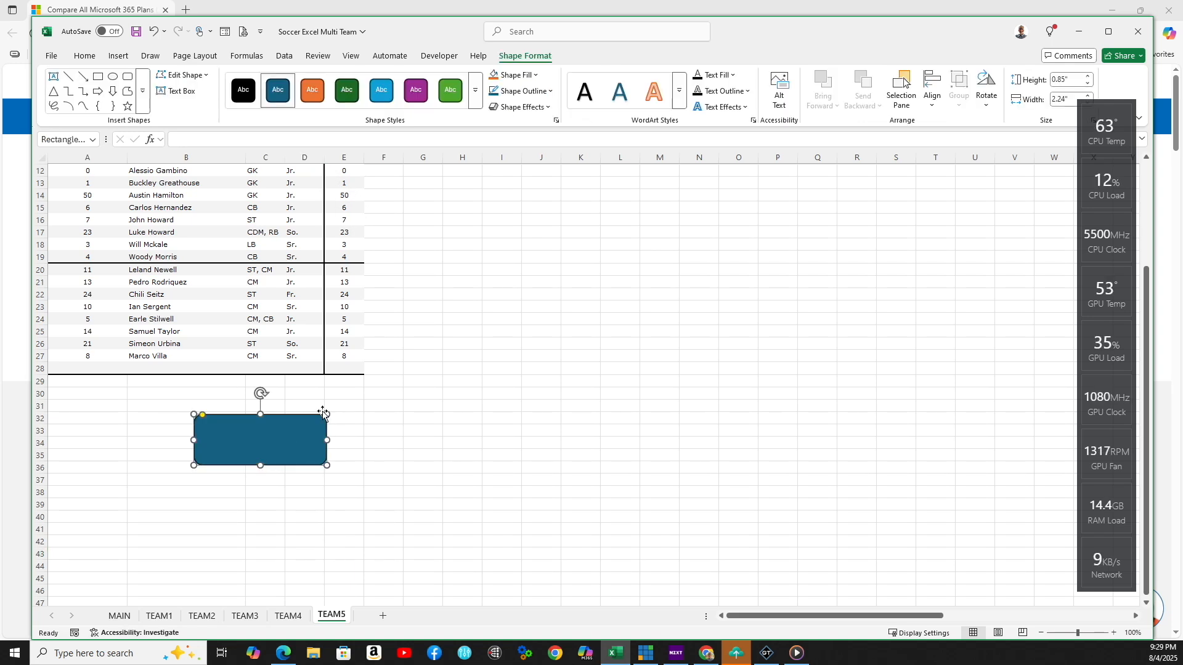
# Label the rounded rectangle "Send Team To Home".
pyautogui.click(181, 91)
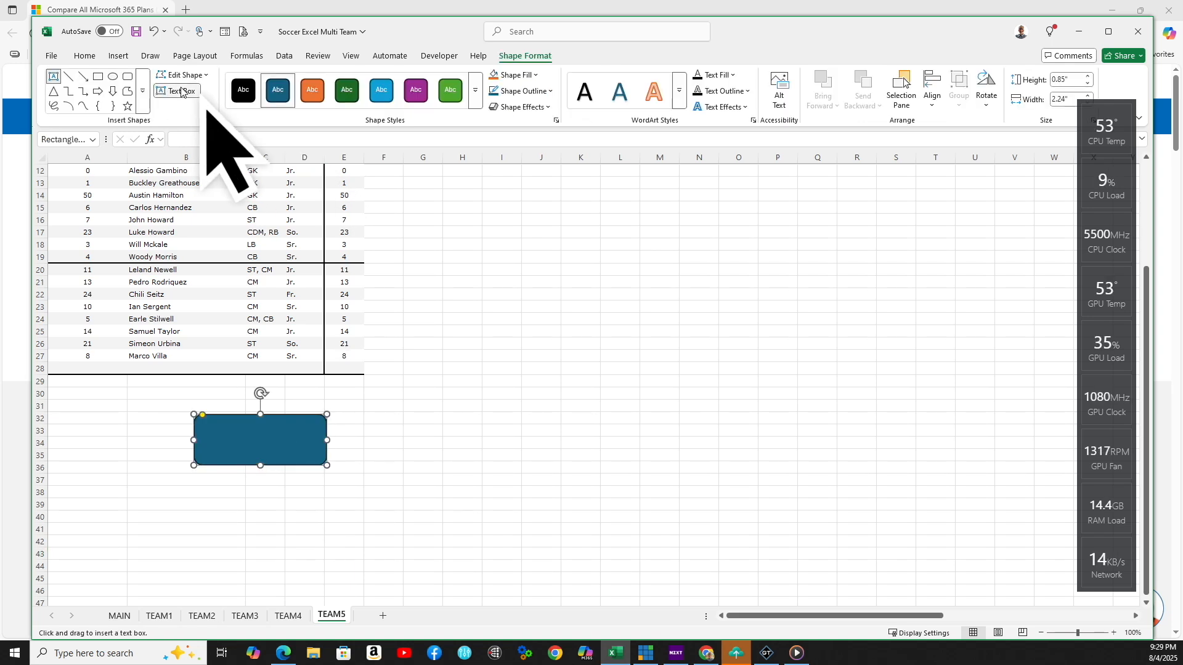
pyautogui.click(208, 441)
pyautogui.write('Send Team ')
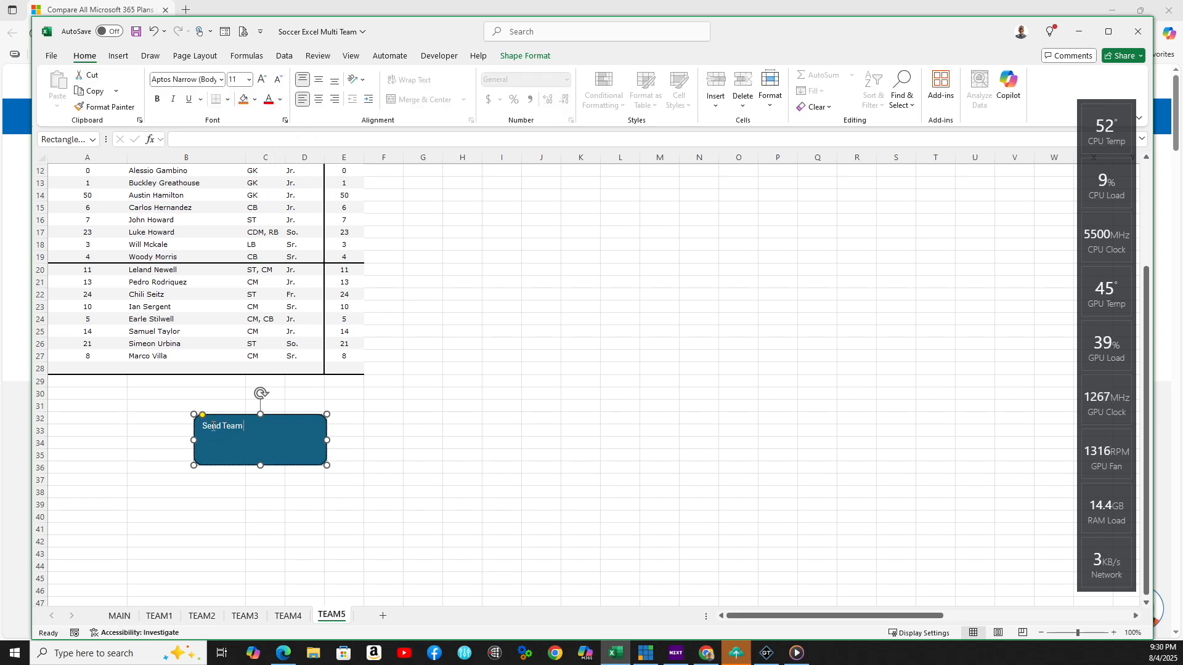
pyautogui.write('To Home')
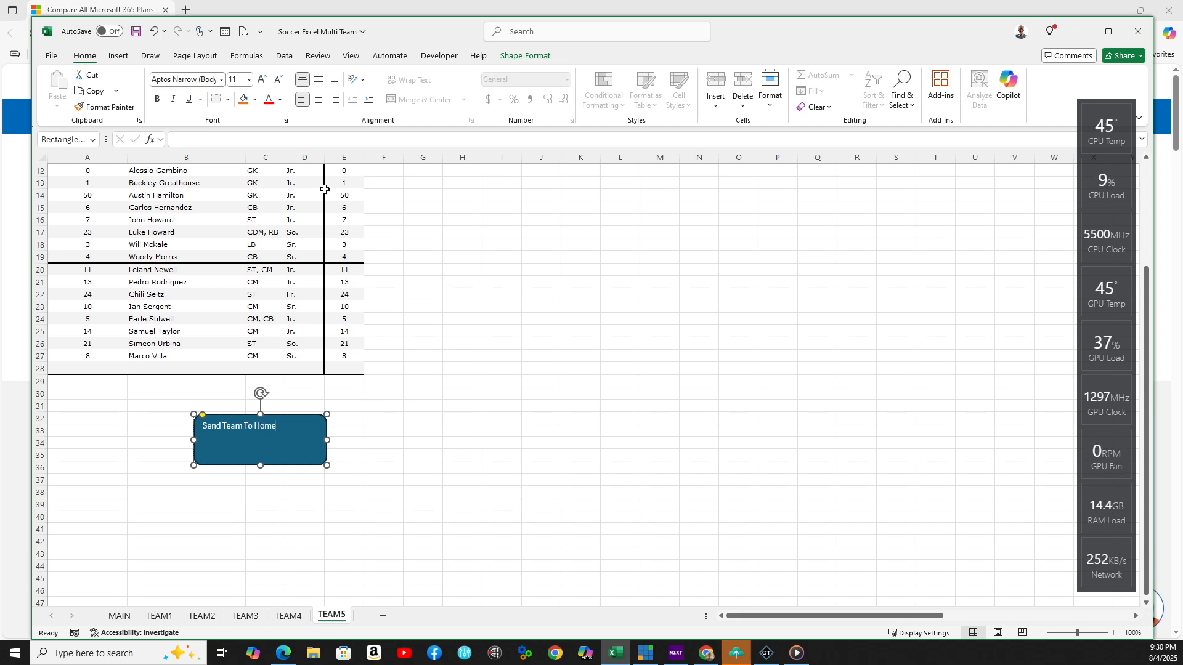
# Centre the button's label vertically and horizontally and set its font size to 16.
pyautogui.click(319, 81)
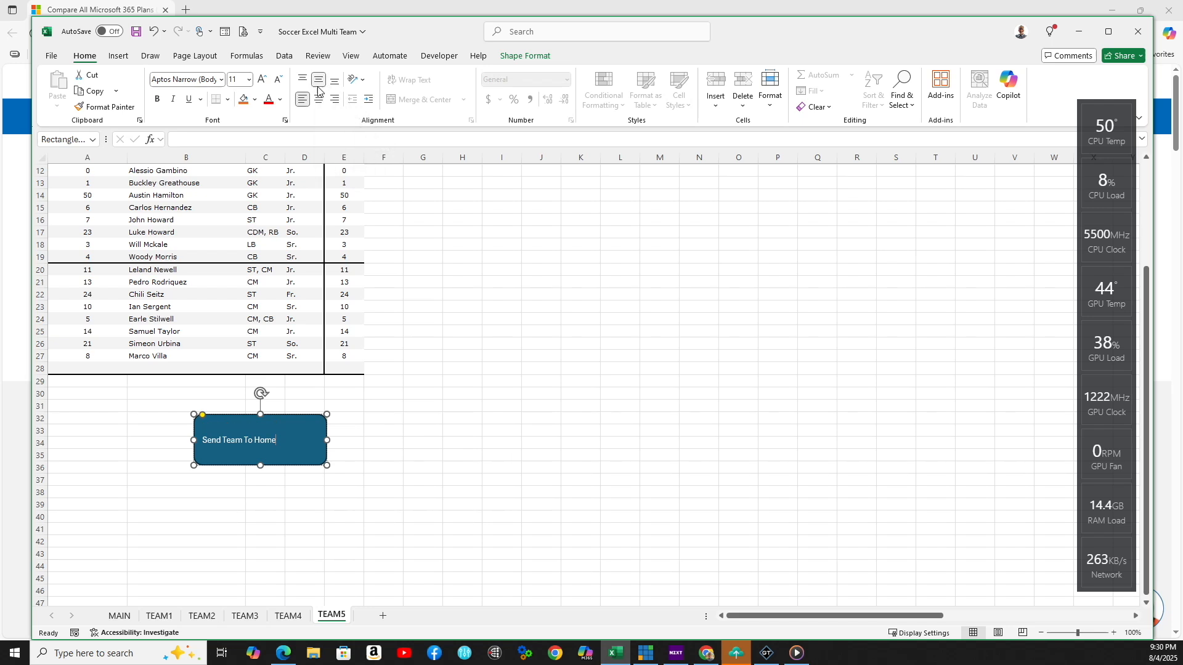
pyautogui.click(320, 99)
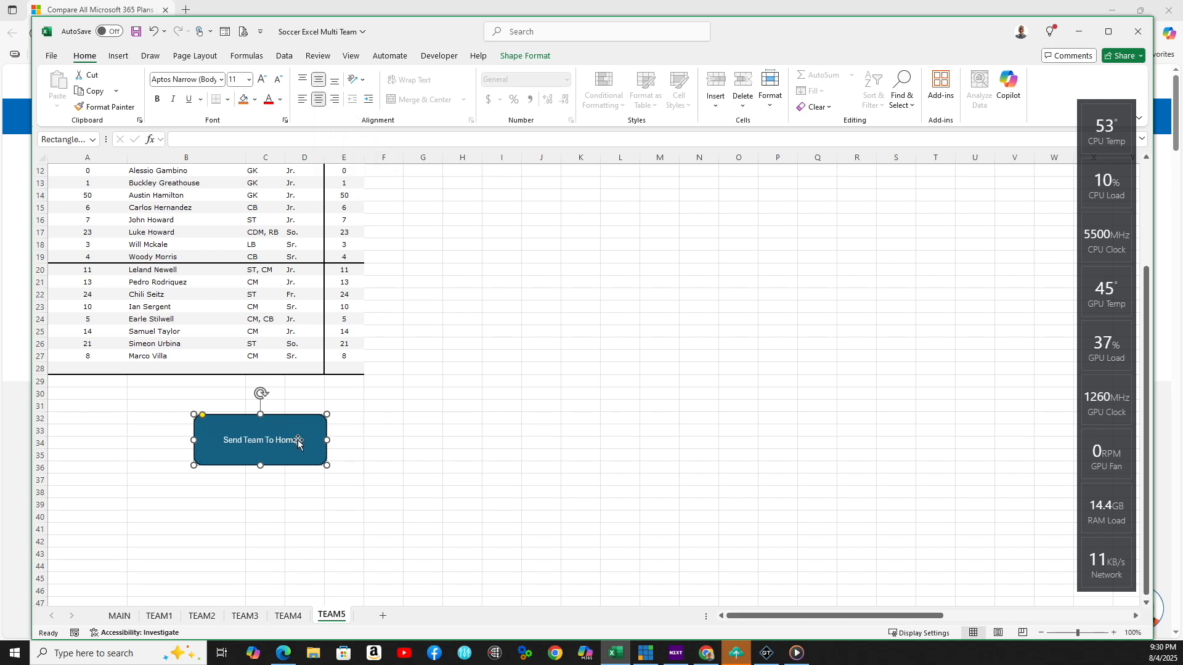
pyautogui.moveTo(300, 440); pyautogui.dragTo(204, 448)
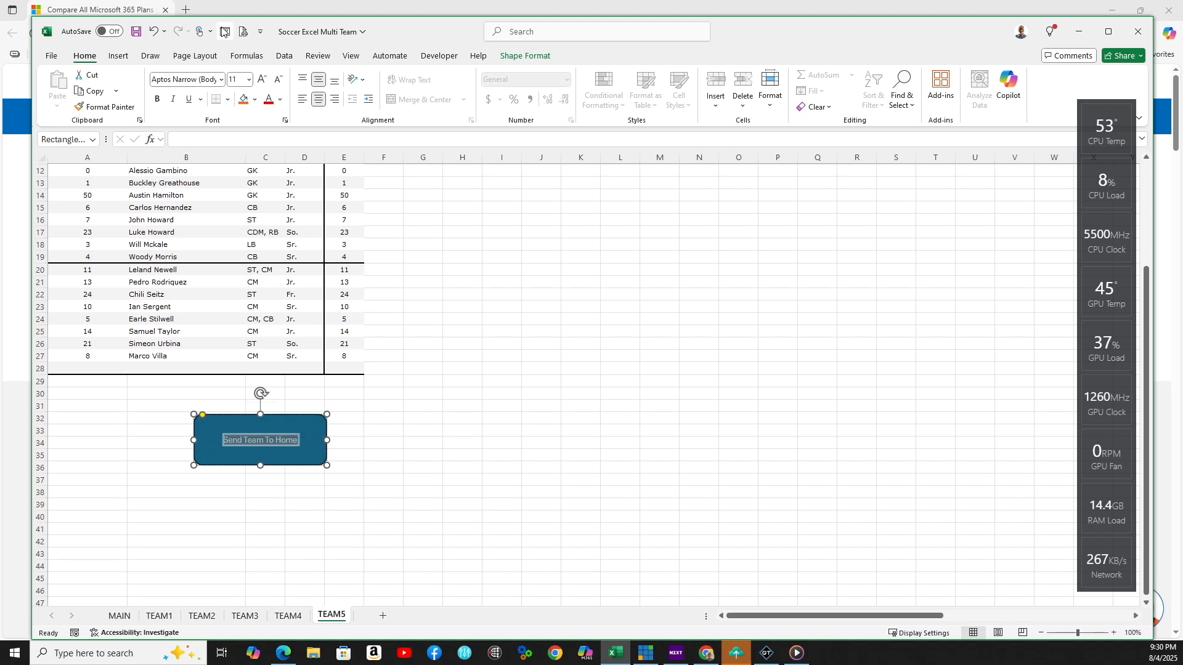
pyautogui.click(248, 80)
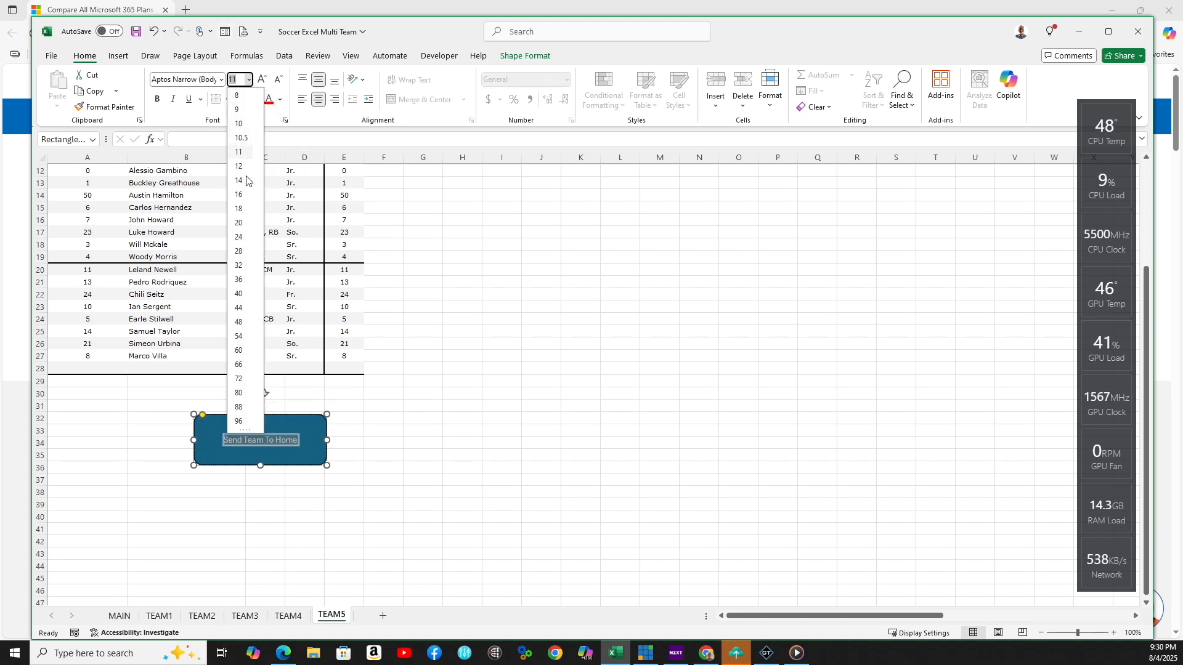
pyautogui.click(239, 195)
pyautogui.click(186, 554)
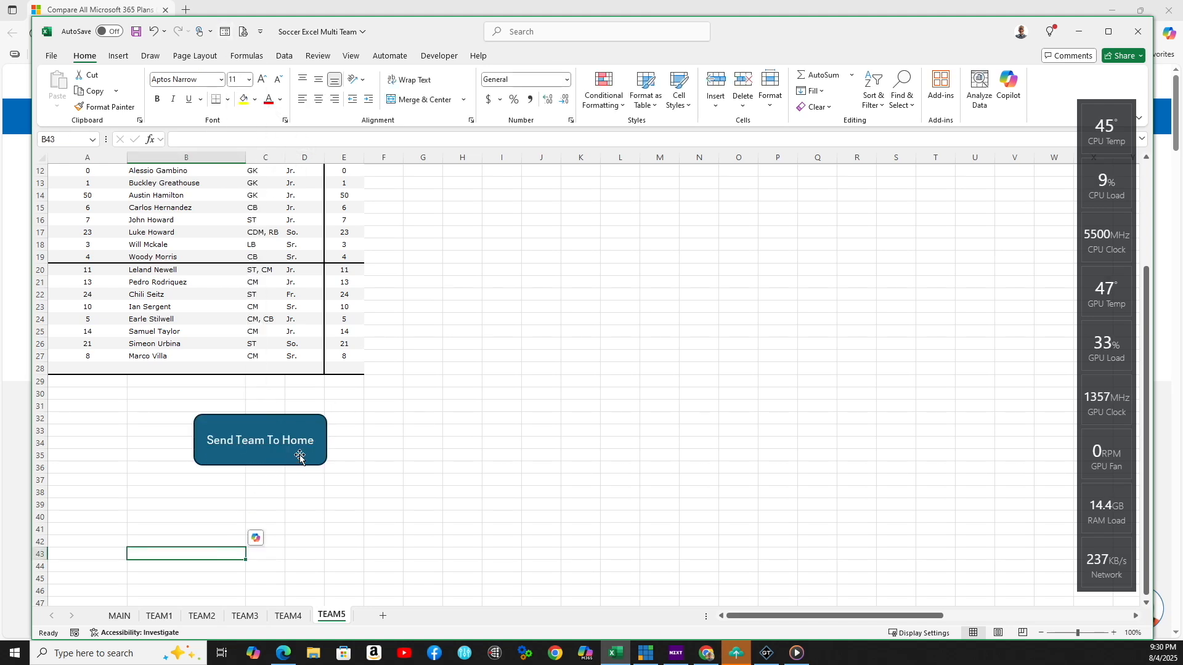
# Assign the Sheet1.CopyTeam5toHome macro to the Send Team To Home button and run it.
pyautogui.rightClick(300, 457)
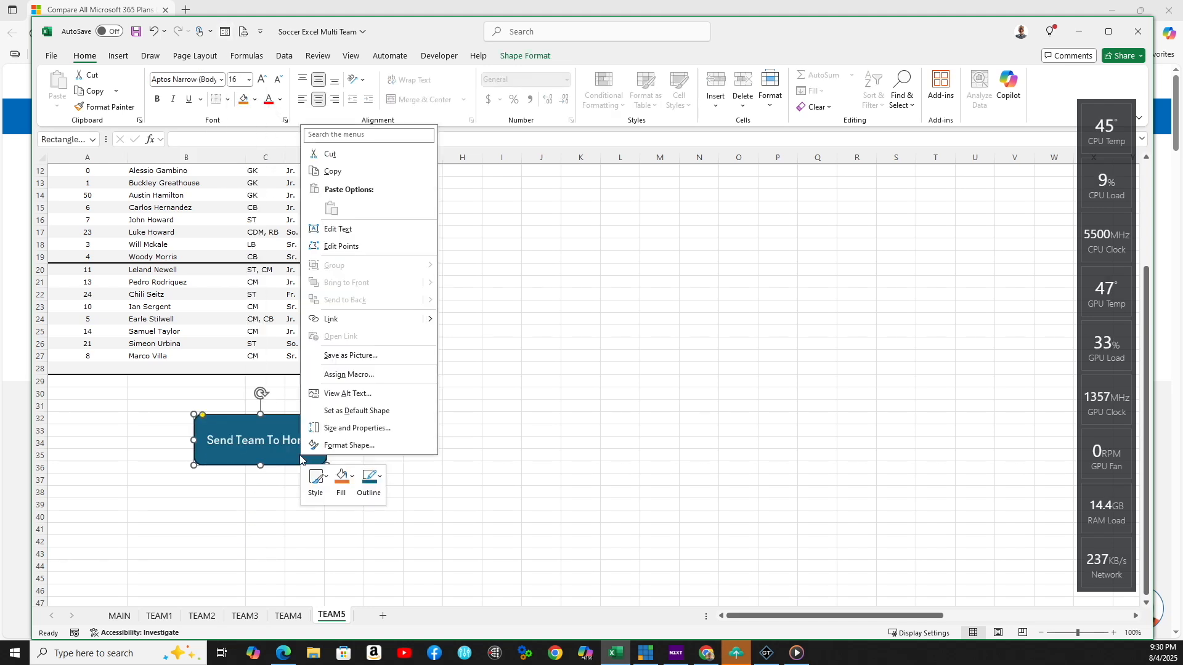
pyautogui.click(348, 375)
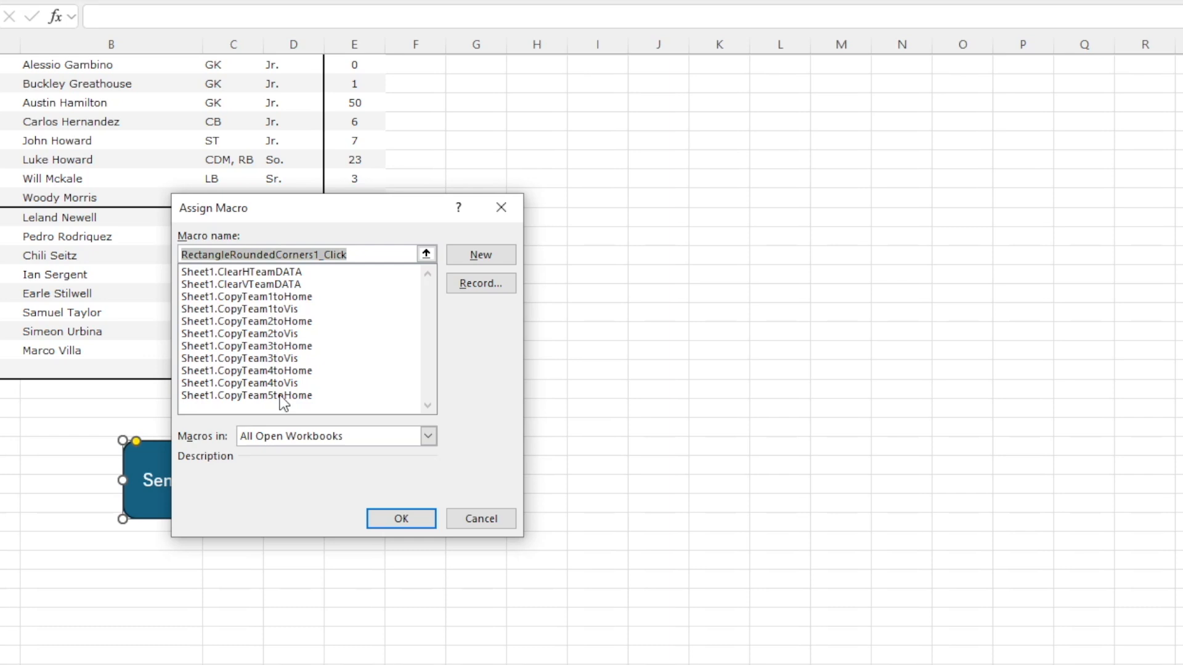
pyautogui.click(281, 397)
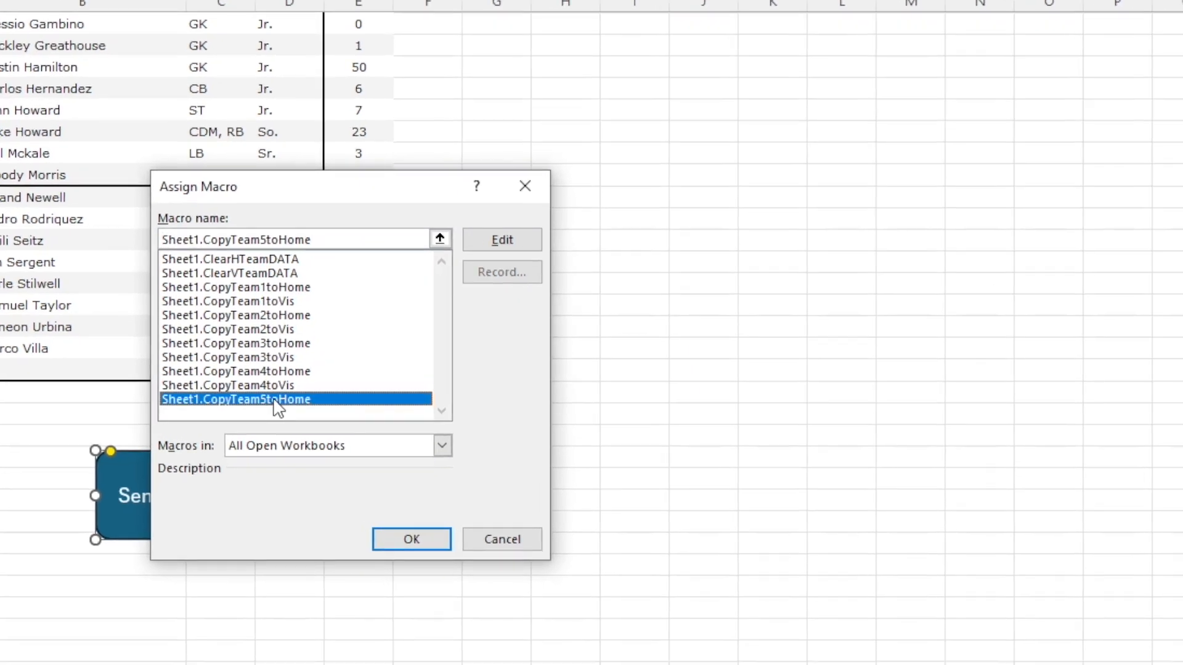
pyautogui.click(414, 520)
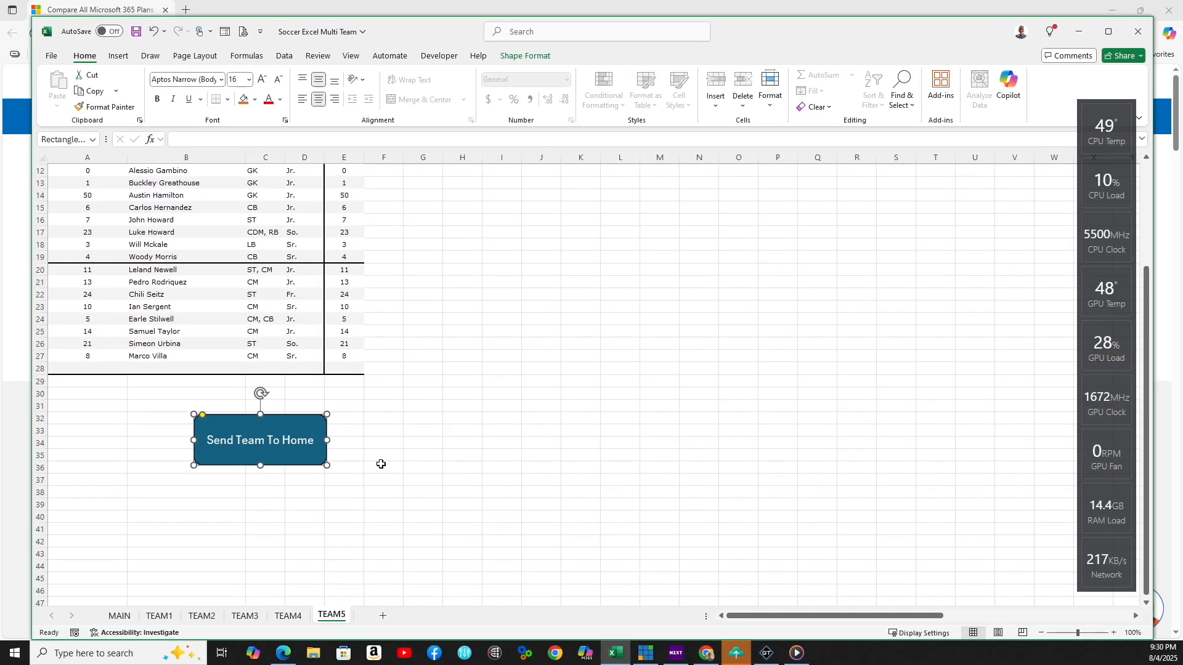
pyautogui.click(352, 500)
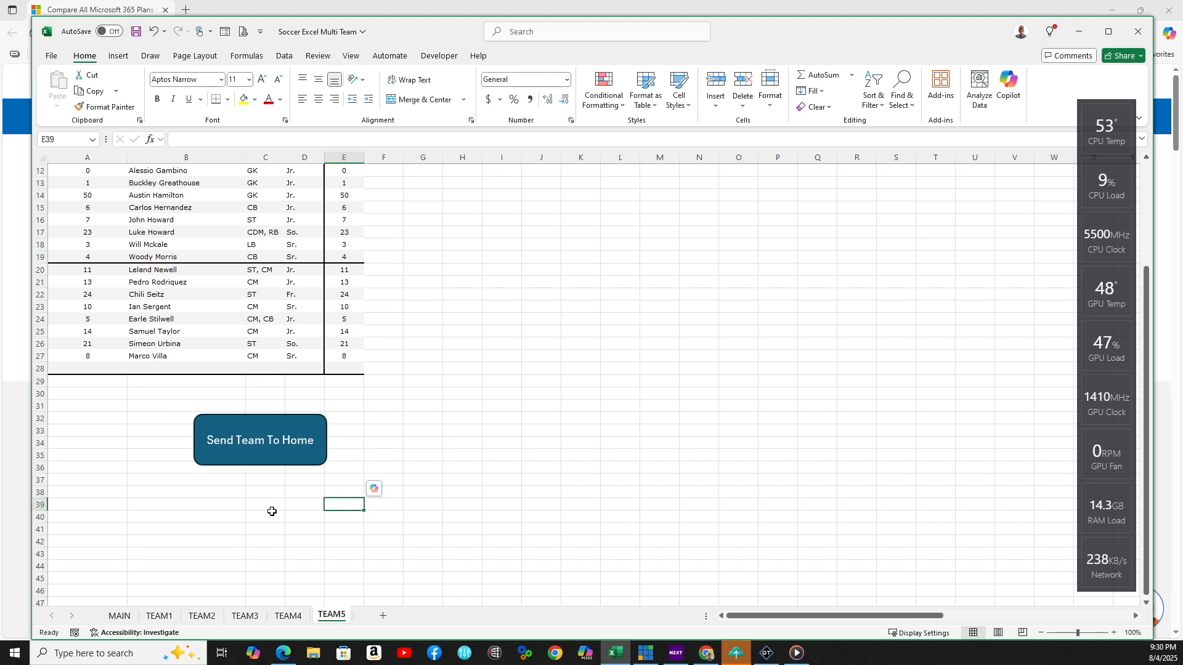
pyautogui.click(259, 443)
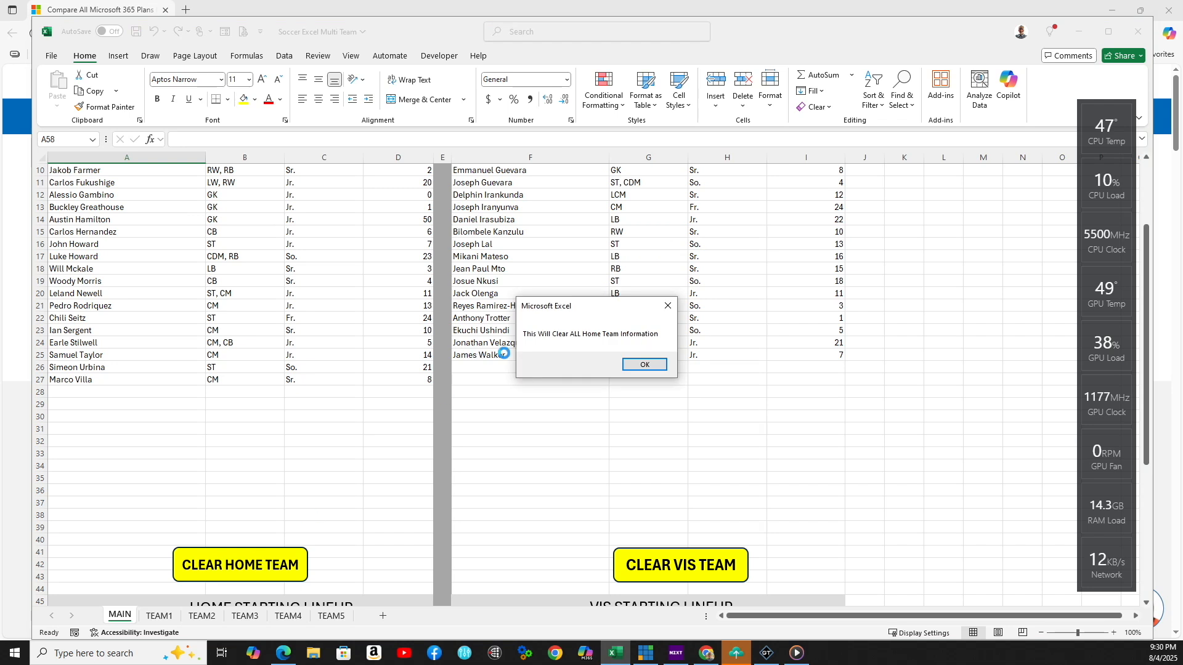
# Confirm the warning about clearing all home team information and open the MAIN sheet.
pyautogui.click(645, 364)
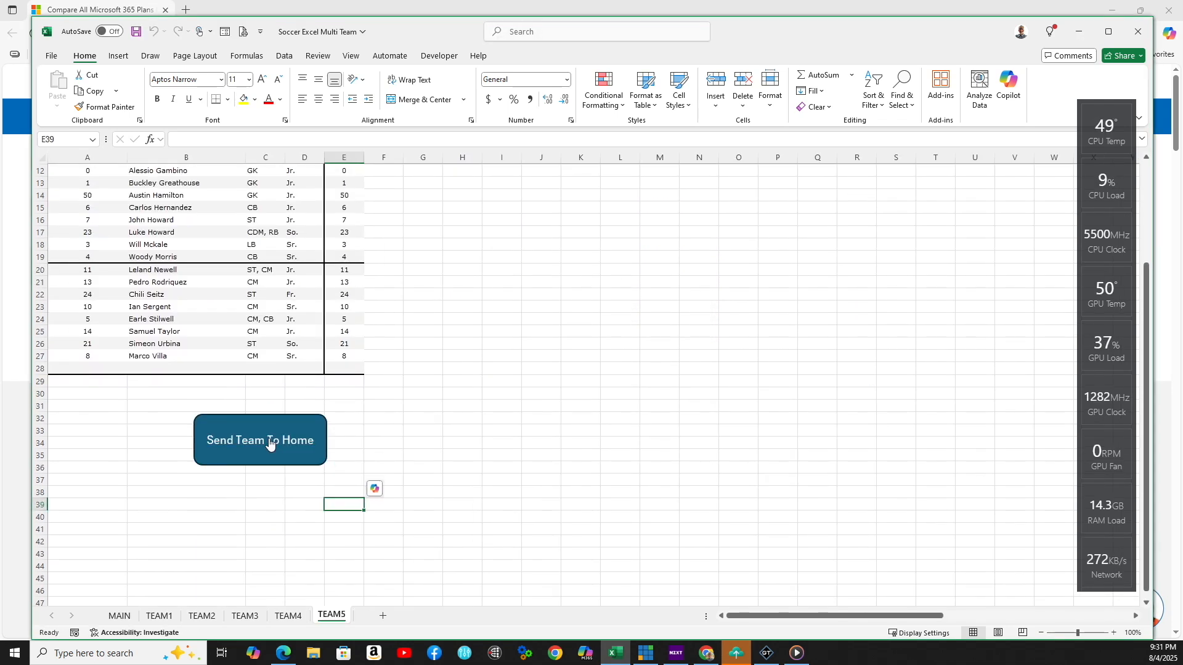
pyautogui.click(120, 616)
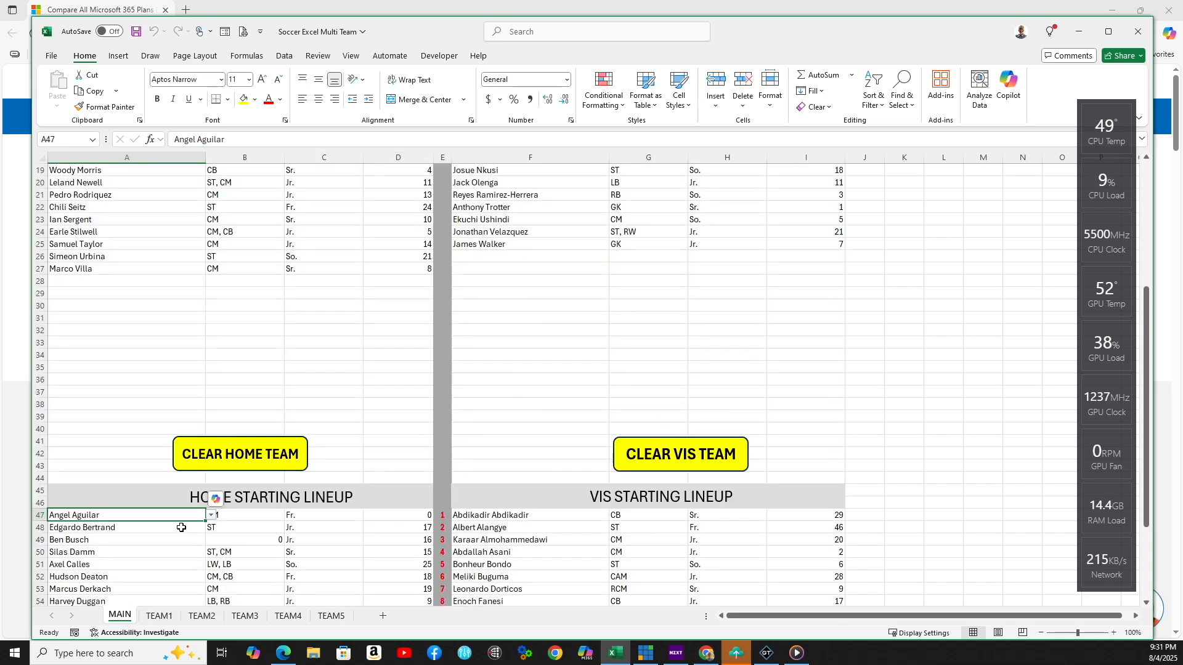
# Examine the HOME STARTING LINEUP player cells on the MAIN sheet one by one, from row 48 to row 57.
pyautogui.click(181, 528)
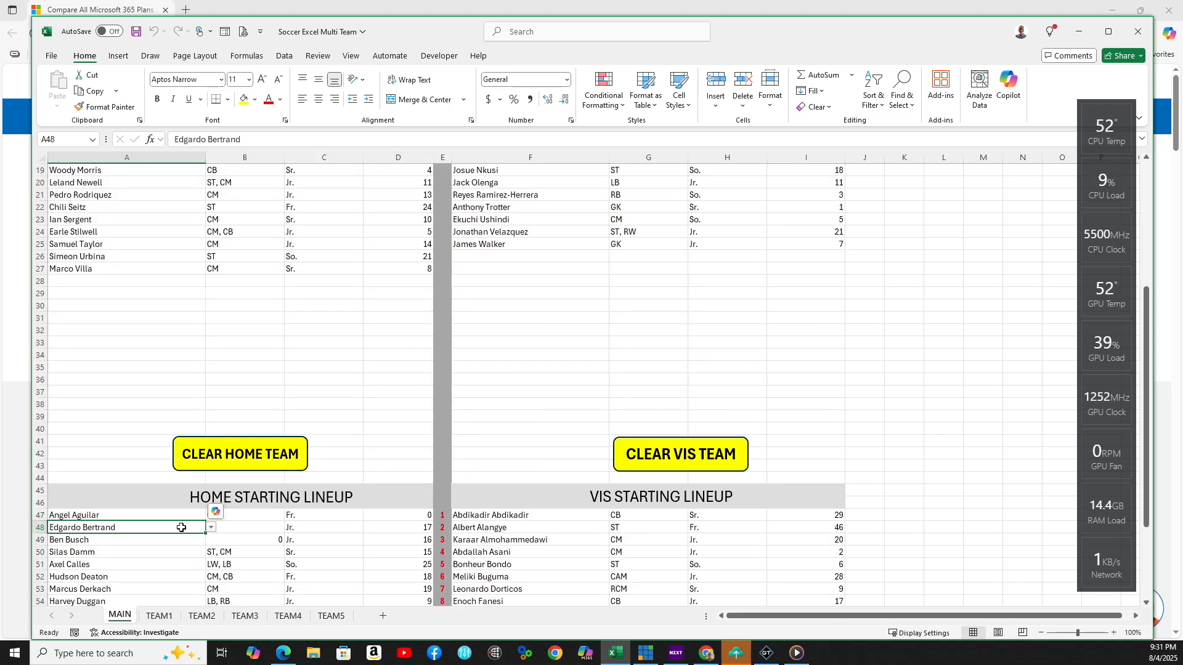
pyautogui.click(171, 540)
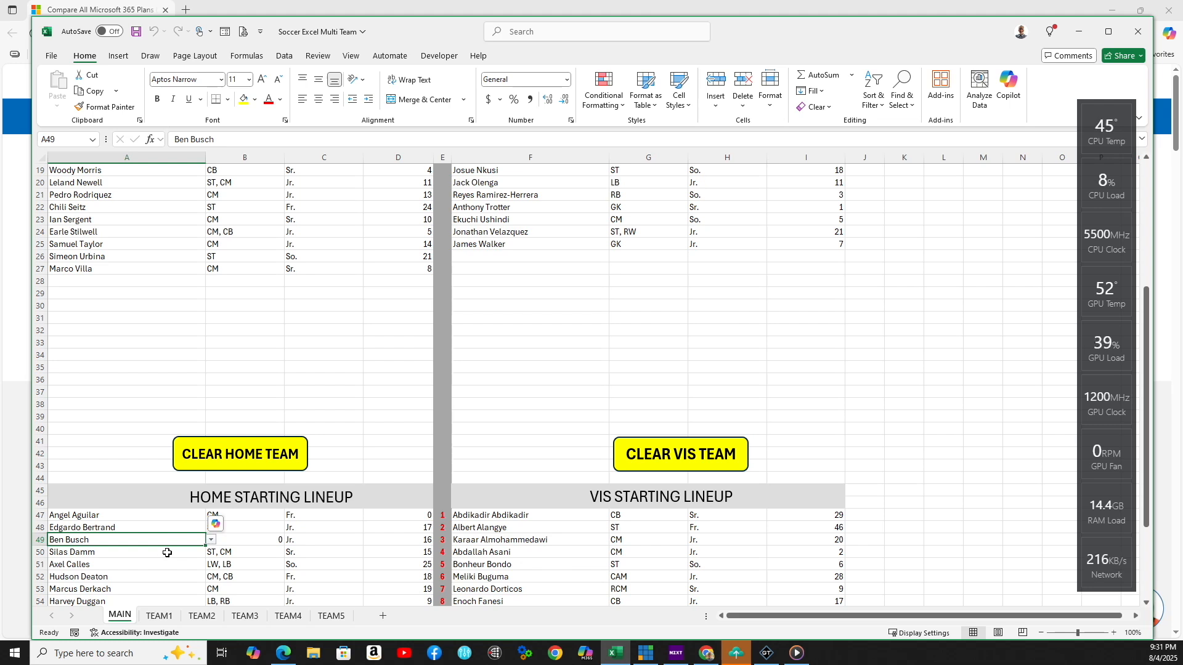
pyautogui.click(148, 565)
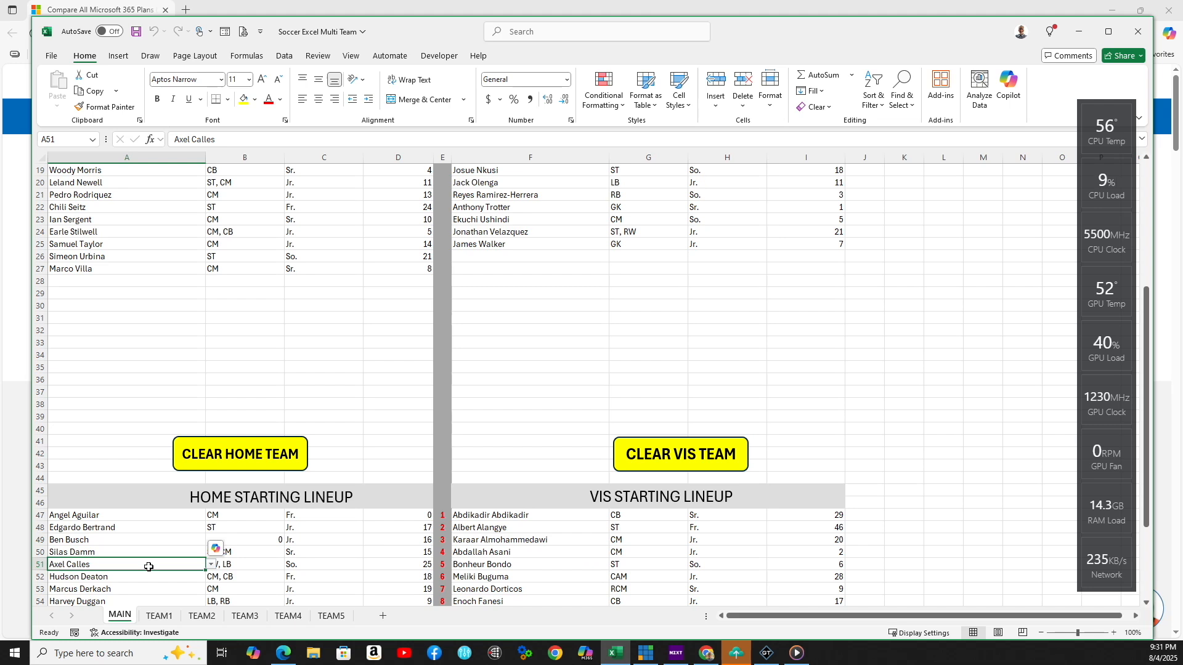
pyautogui.click(154, 552)
pyautogui.scroll(-2, 155, 550)
pyautogui.click(136, 506)
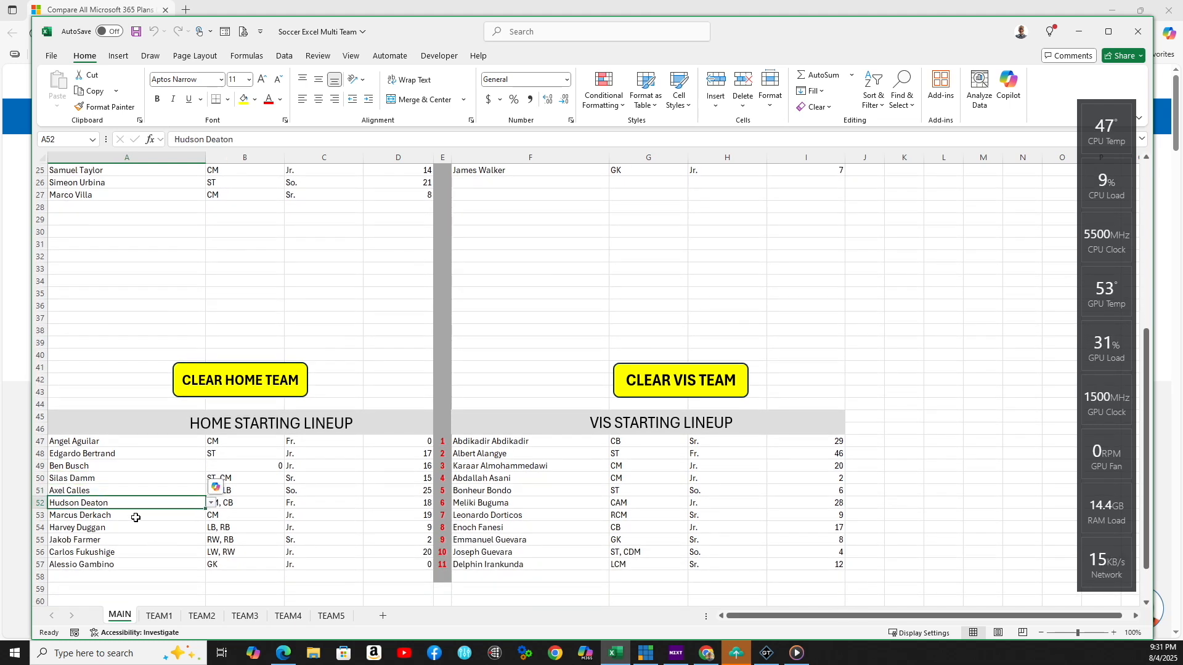
pyautogui.click(136, 518)
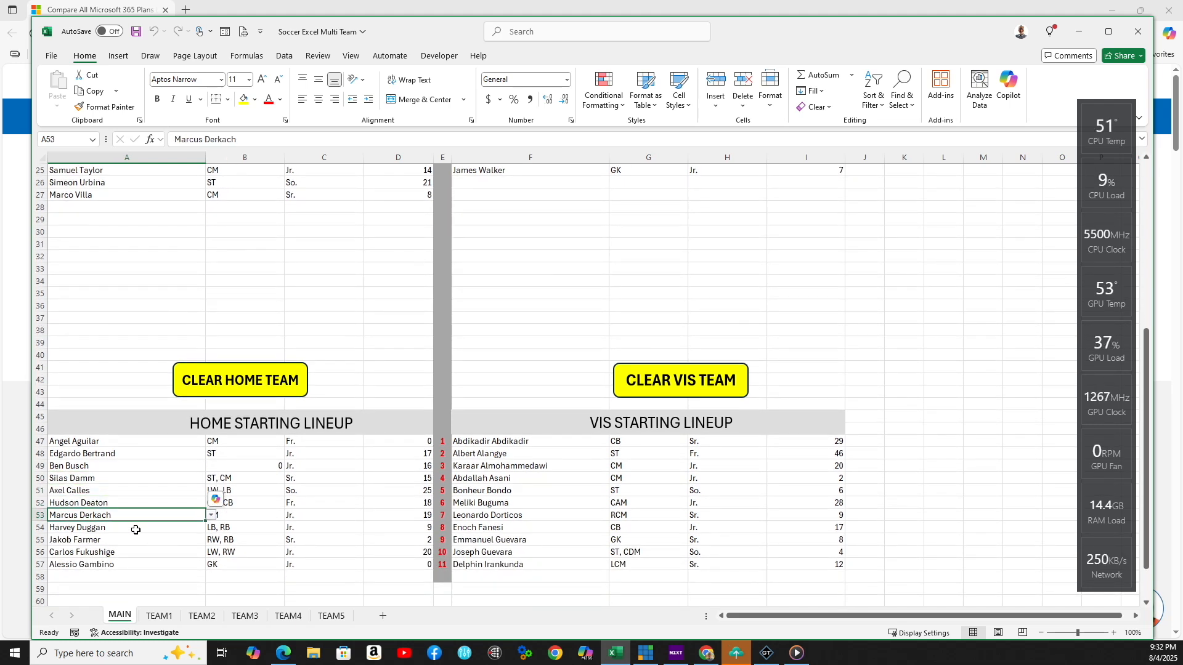
pyautogui.click(136, 530)
pyautogui.click(197, 541)
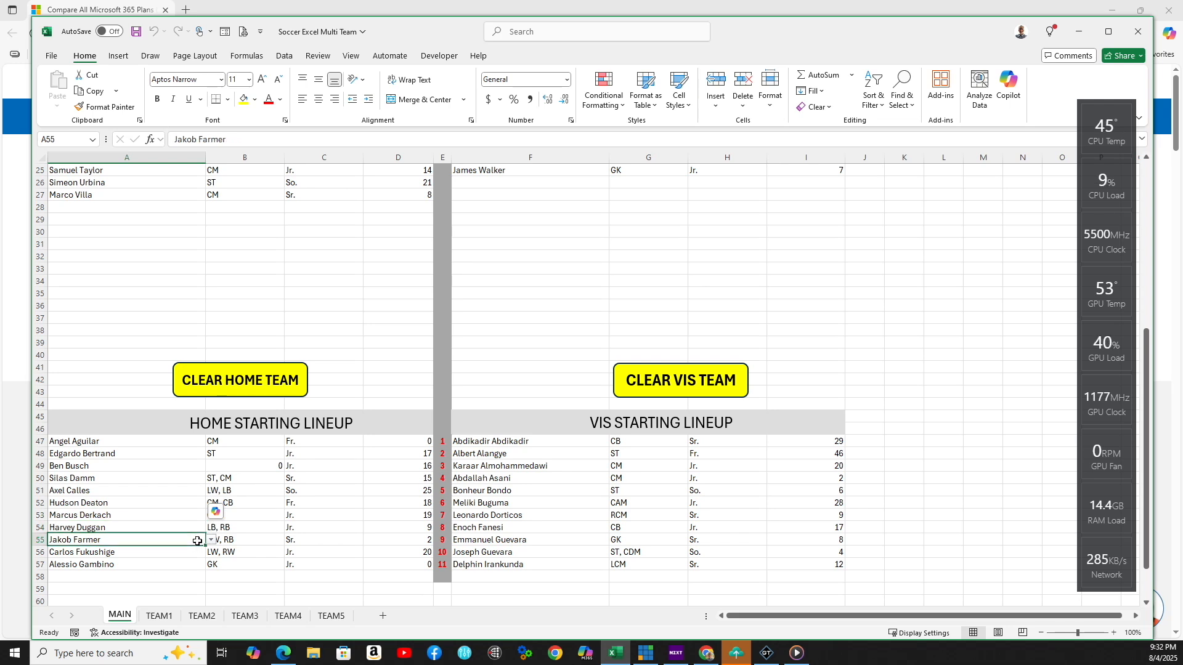
pyautogui.click(194, 553)
pyautogui.click(188, 566)
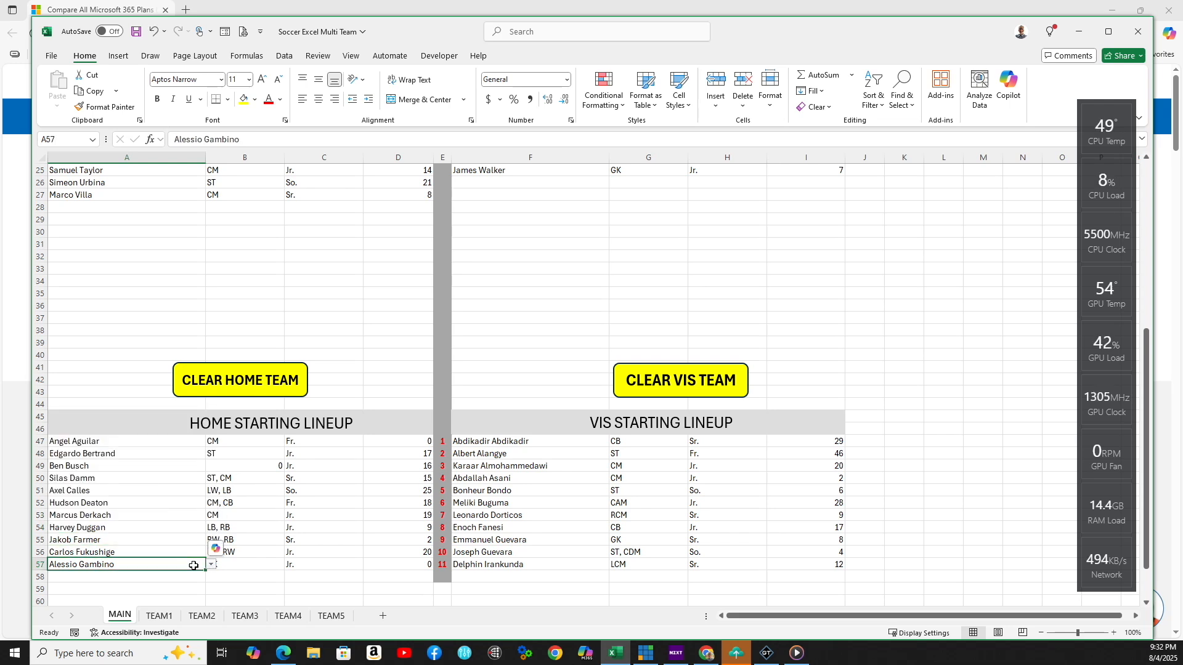
pyautogui.click(224, 575)
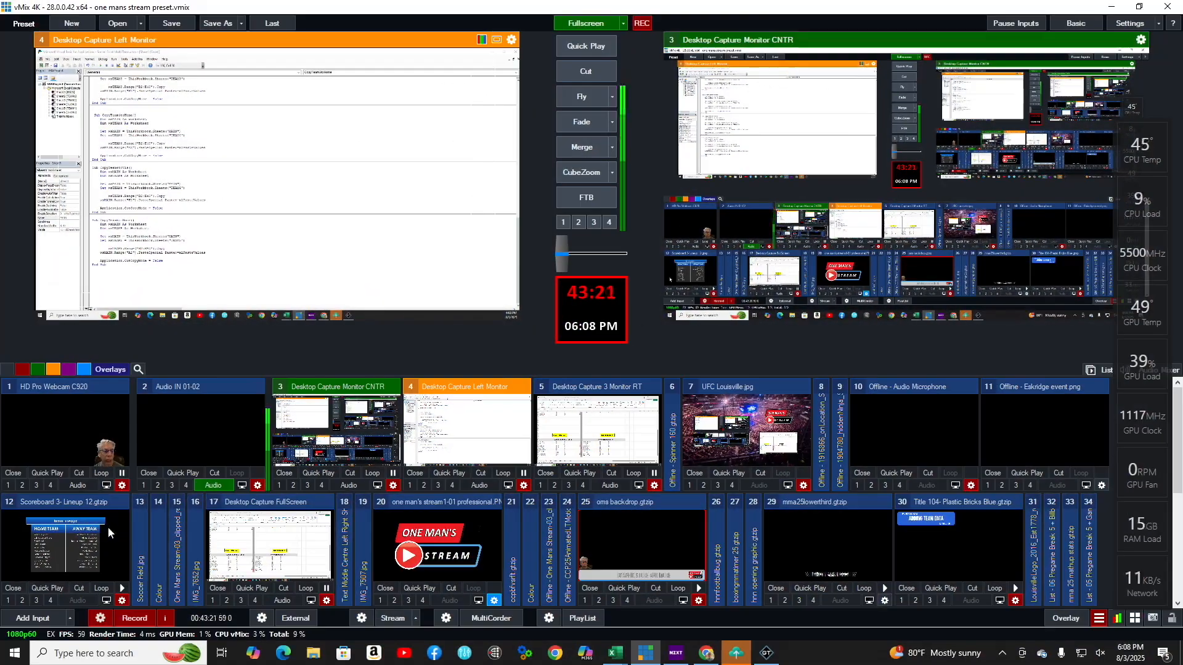
# Preview the Scoreboard 3- Lineup 12.gtzip title in vMix, open it in the Title Editor and select the Home-Player1.Text field.
pyautogui.click(73, 534)
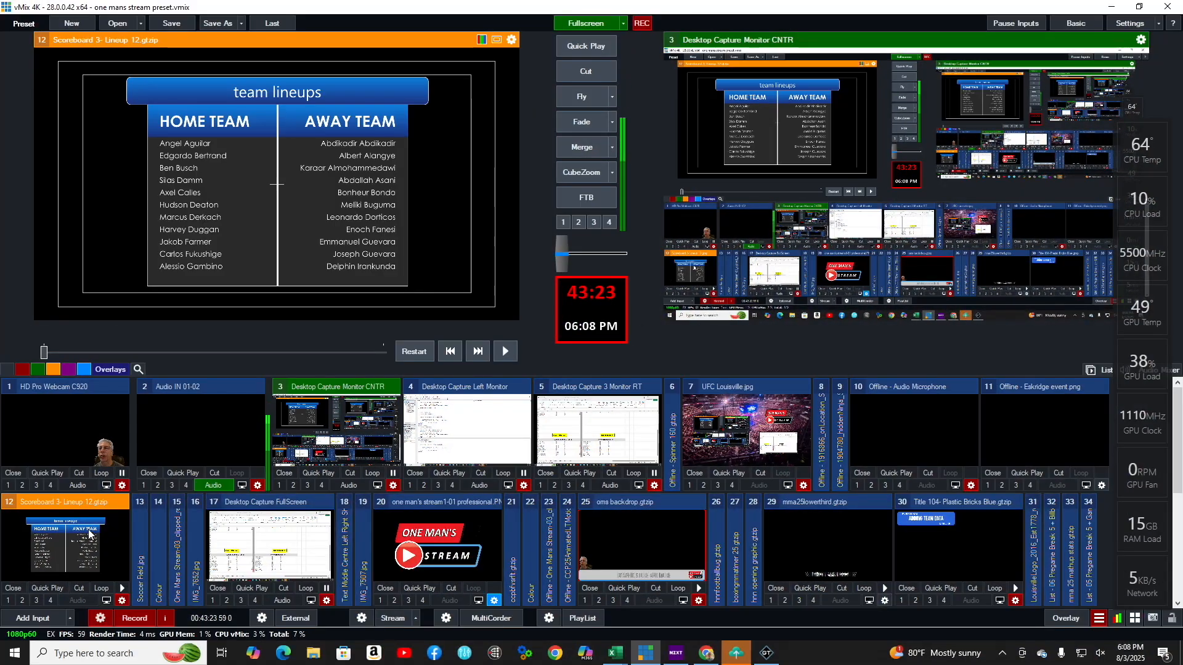
pyautogui.rightClick(418, 115)
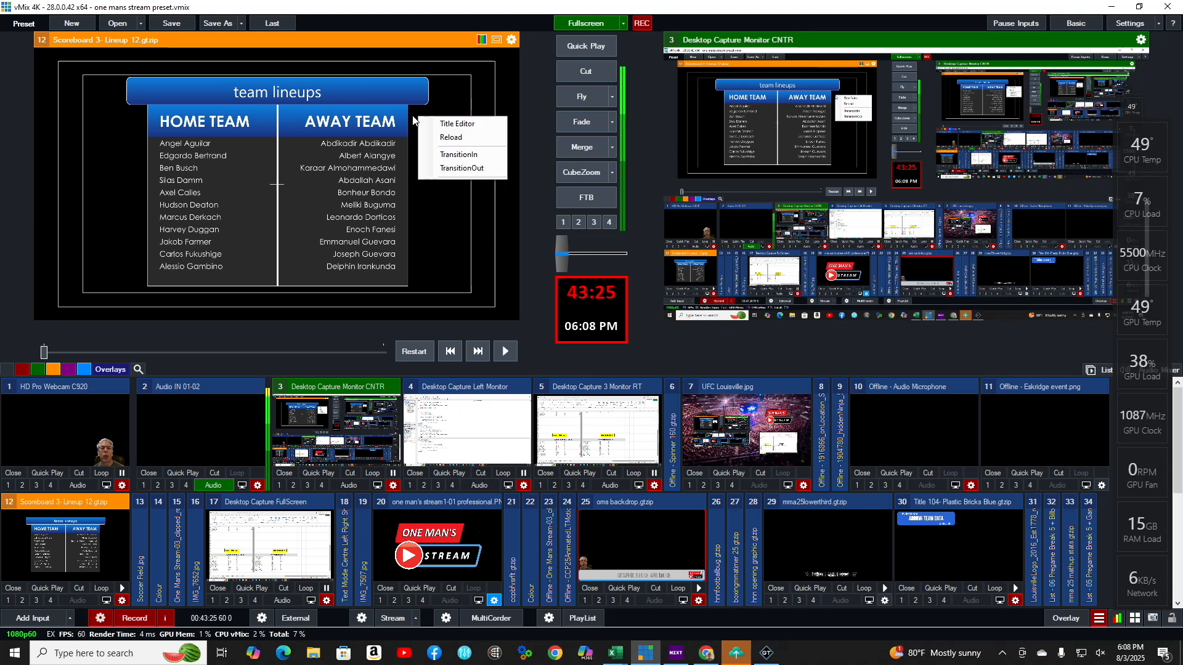
pyautogui.click(450, 125)
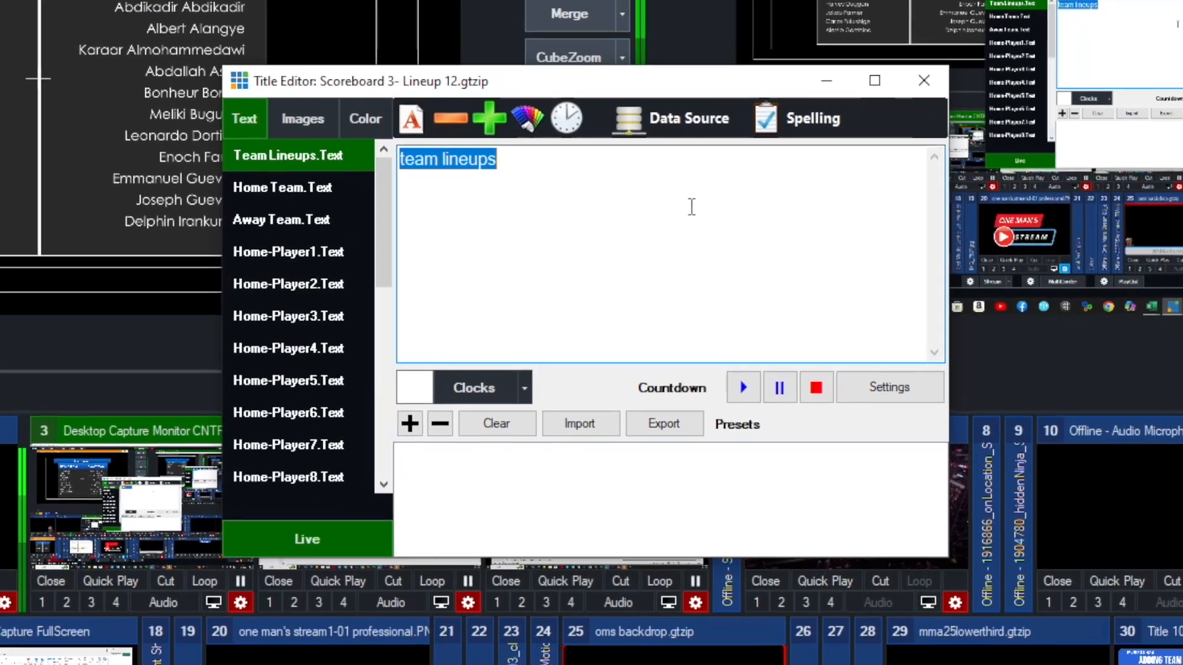
pyautogui.scroll(-3, 316, 383)
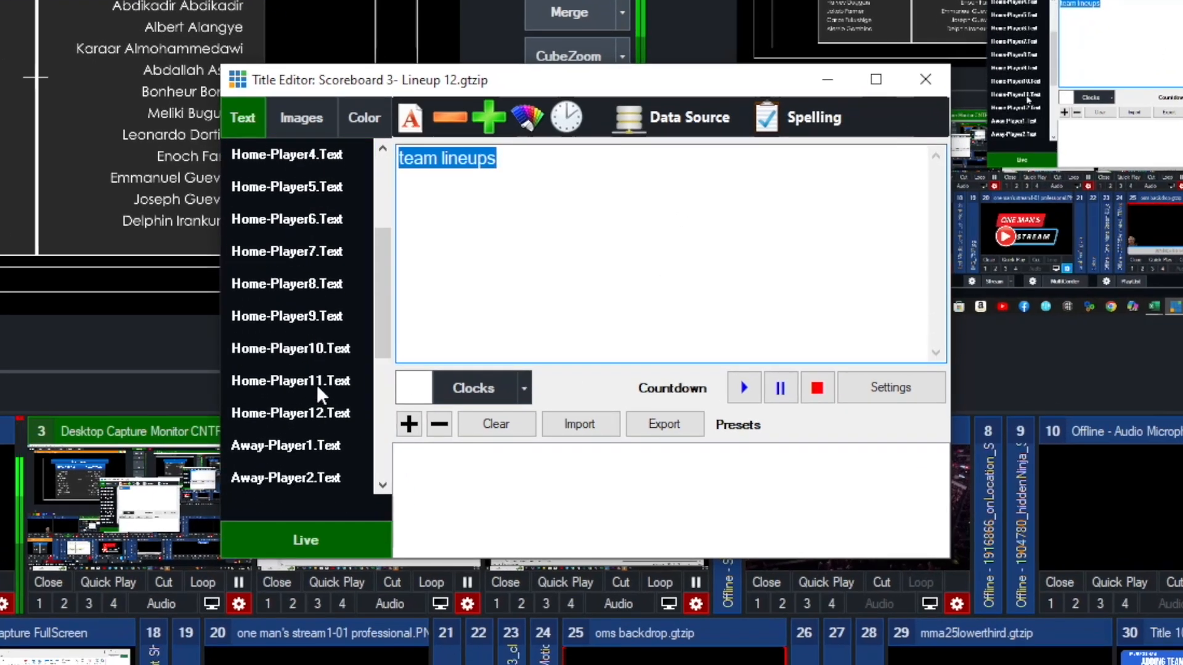
pyautogui.scroll(3, 317, 384)
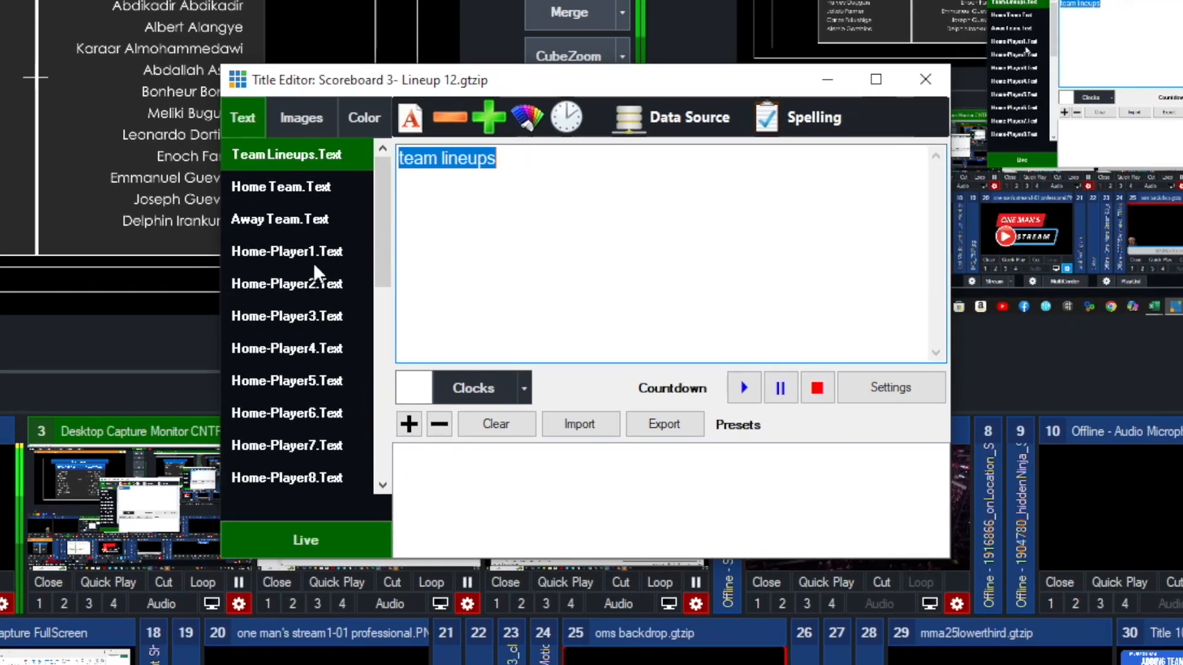
pyautogui.click(287, 247)
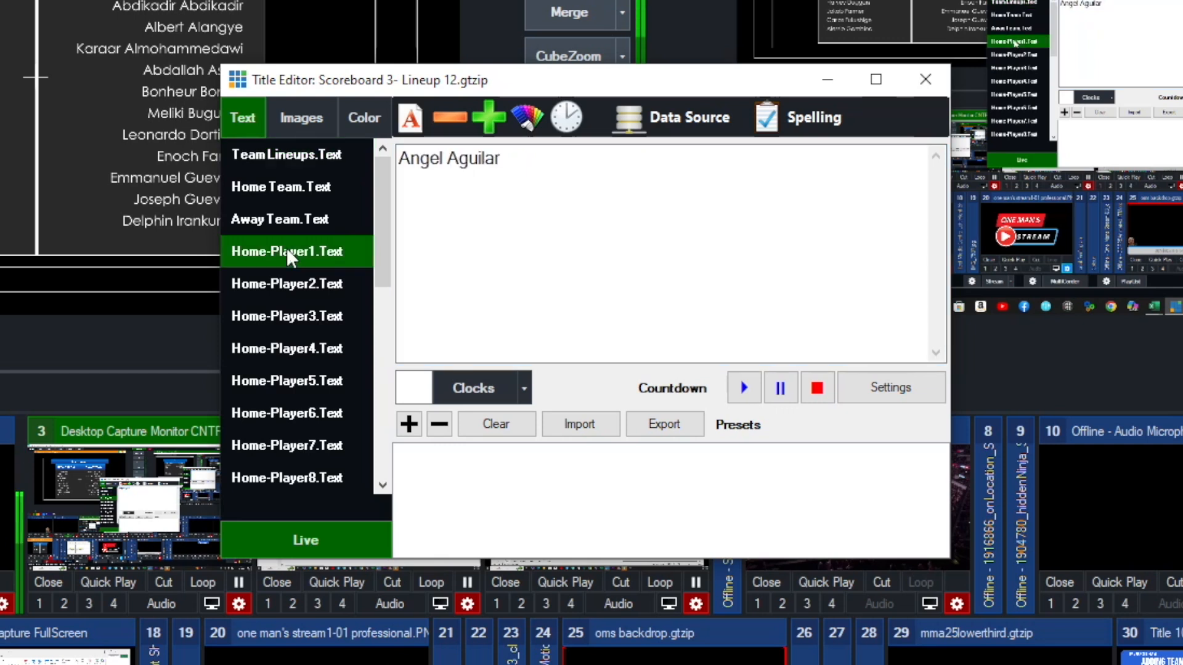
# Set the Home-Player1.Text field's data source table to MAIN, accept the link and close the Title Editor.
pyautogui.click(708, 112)
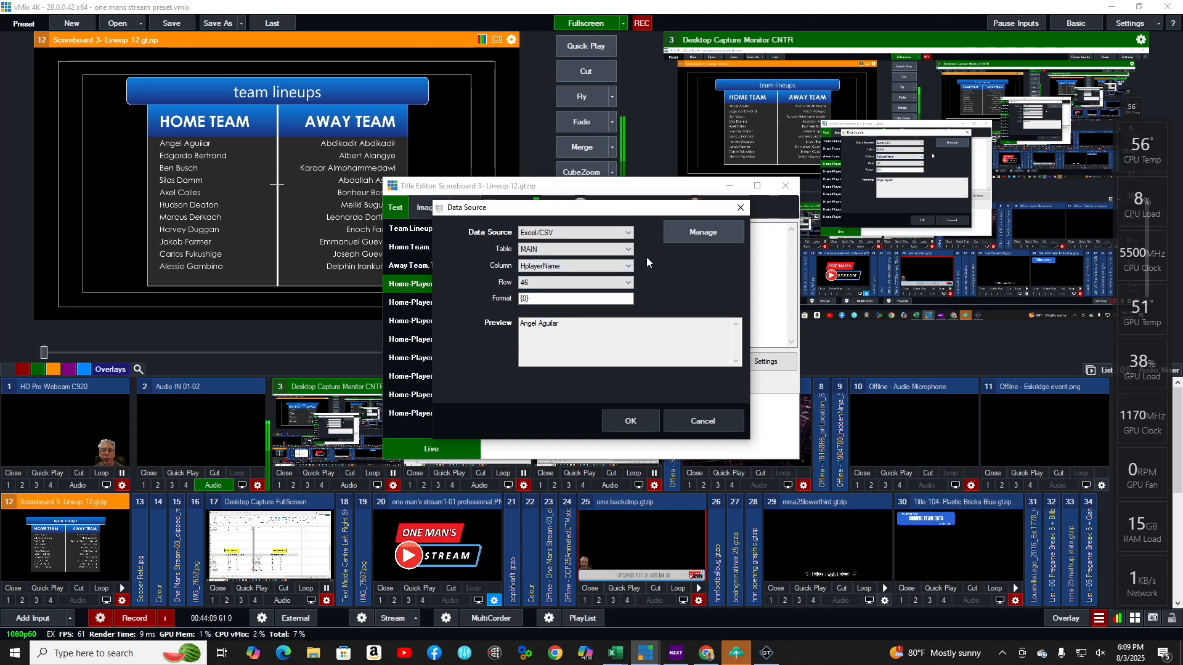
pyautogui.click(622, 250)
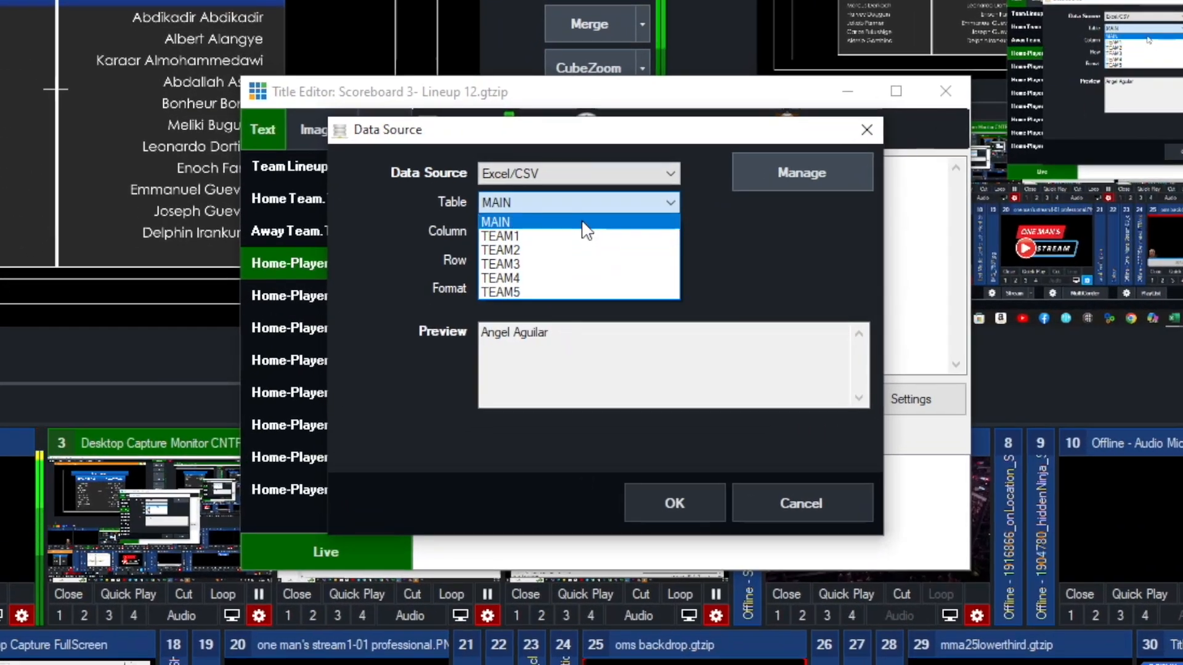
pyautogui.click(585, 229)
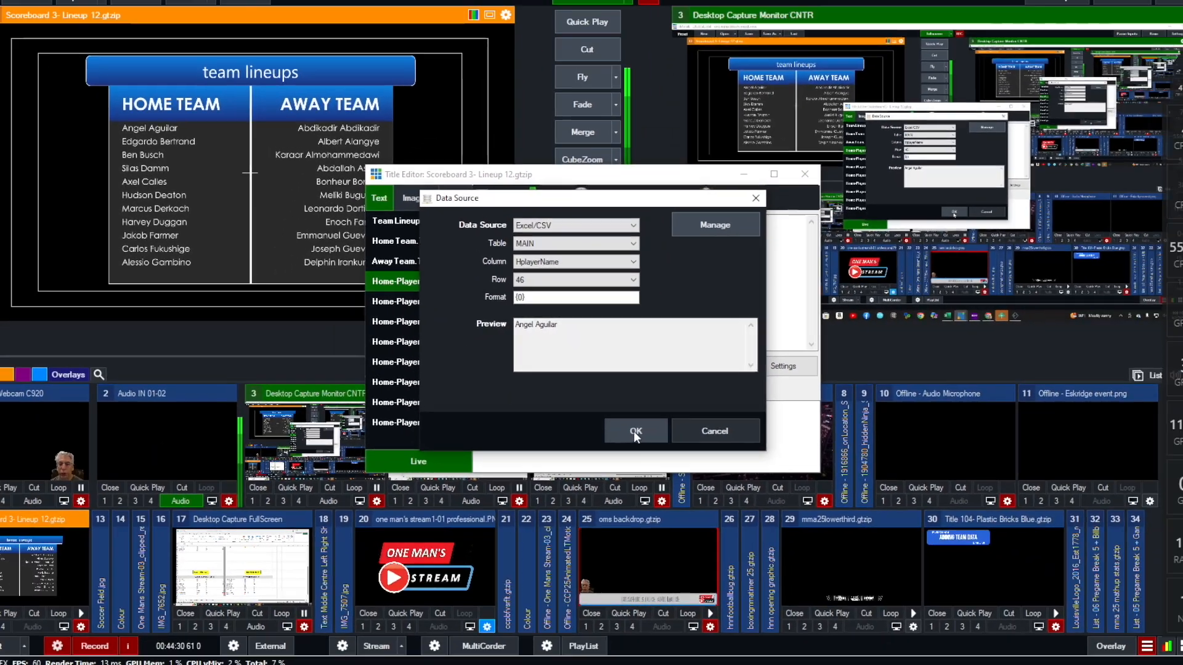
pyautogui.click(662, 486)
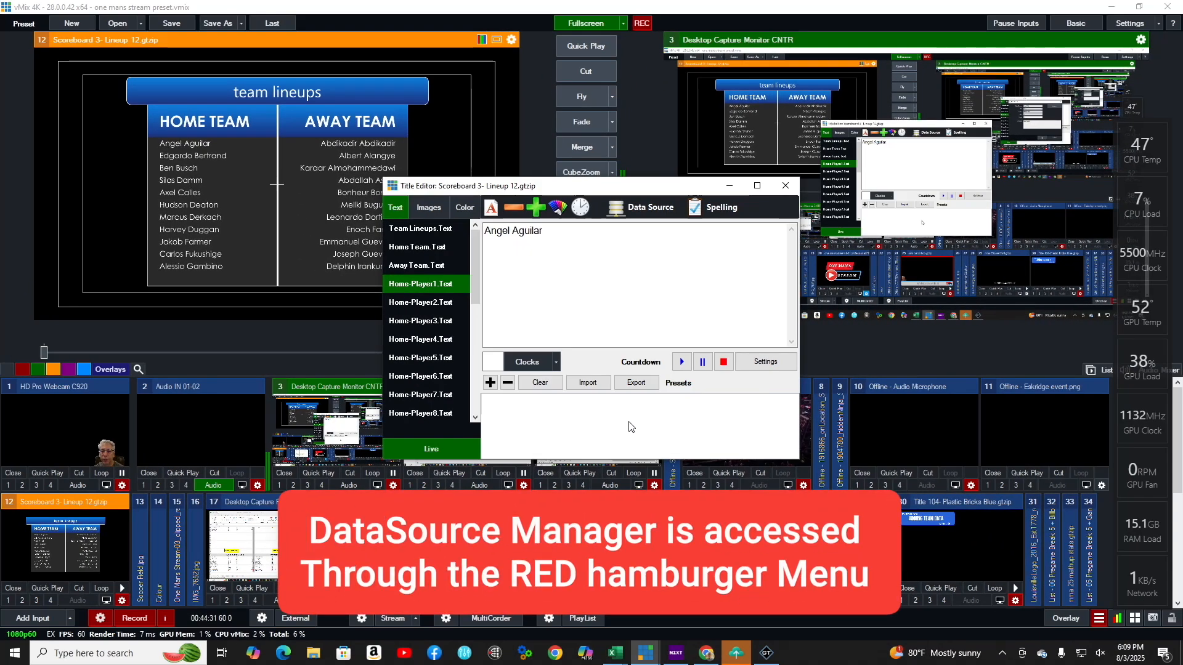
pyautogui.click(785, 185)
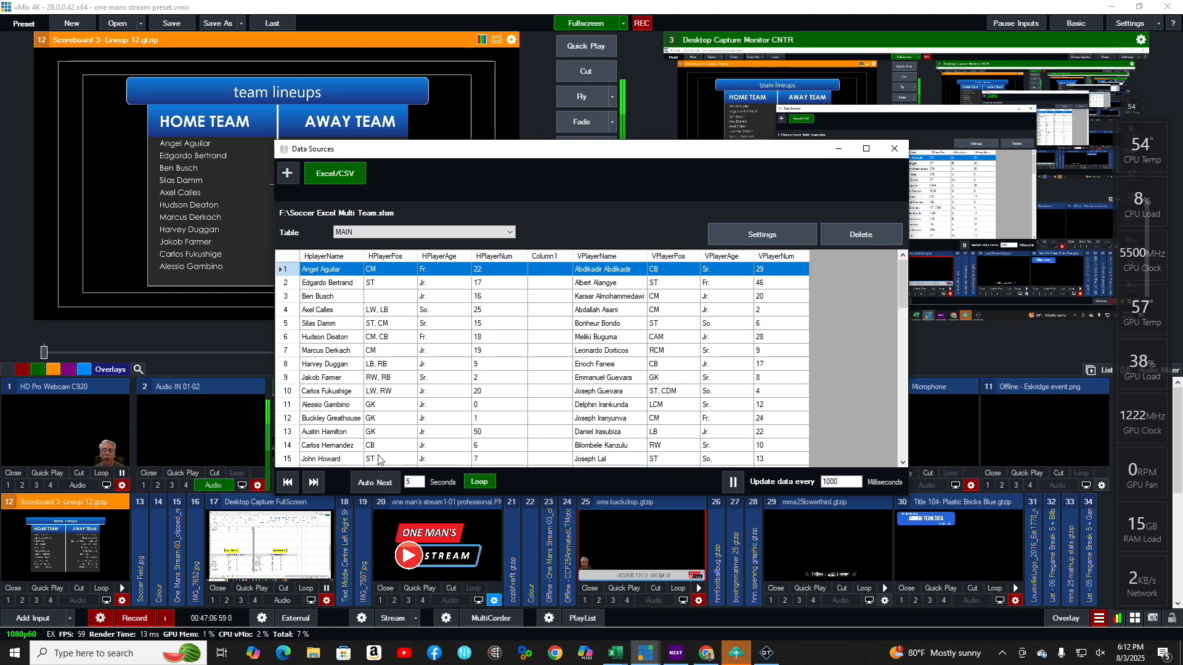
# Examine the starting lineup rows from row 46 of the MAIN table in the Data Sources manager.
pyautogui.scroll(-12, 529, 341)
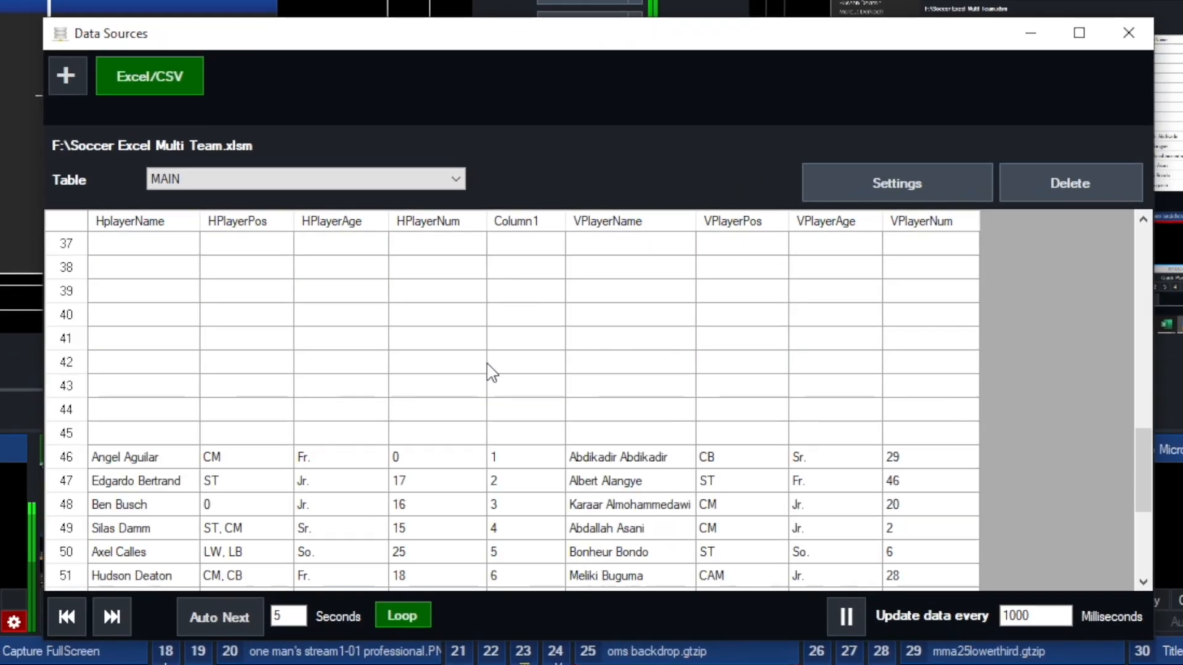
pyautogui.scroll(-2, 491, 373)
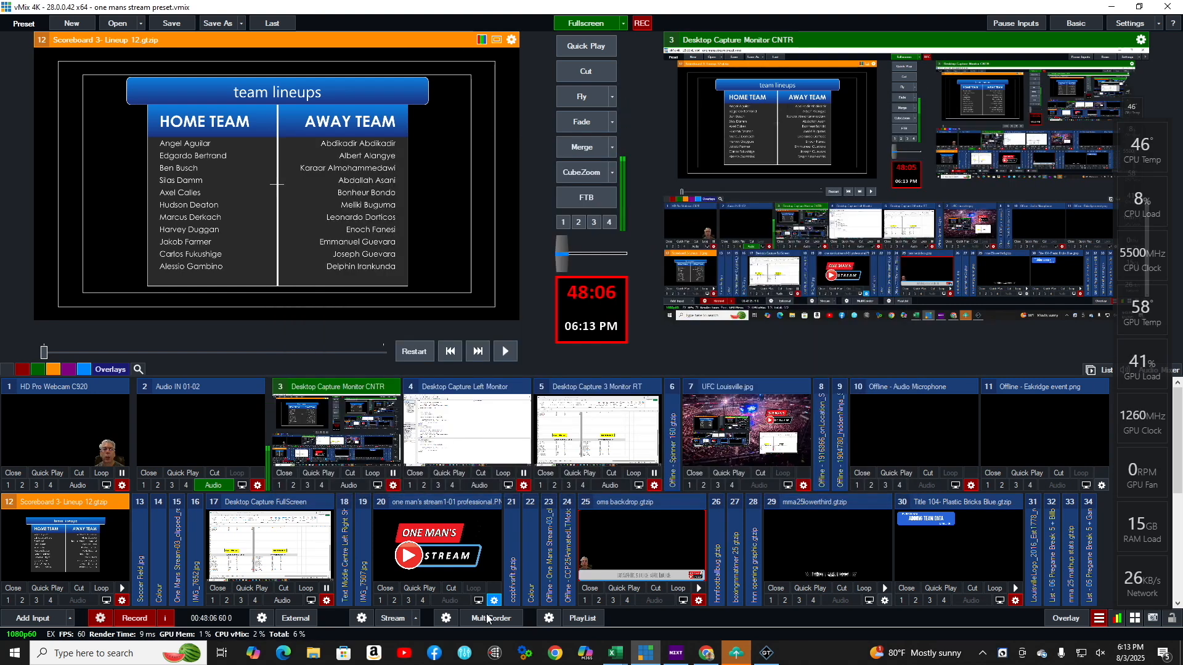
# Reopen the Title Editor for the team lineups title, review its player fields and select Home-Player1.Text.
pyautogui.rightClick(407, 131)
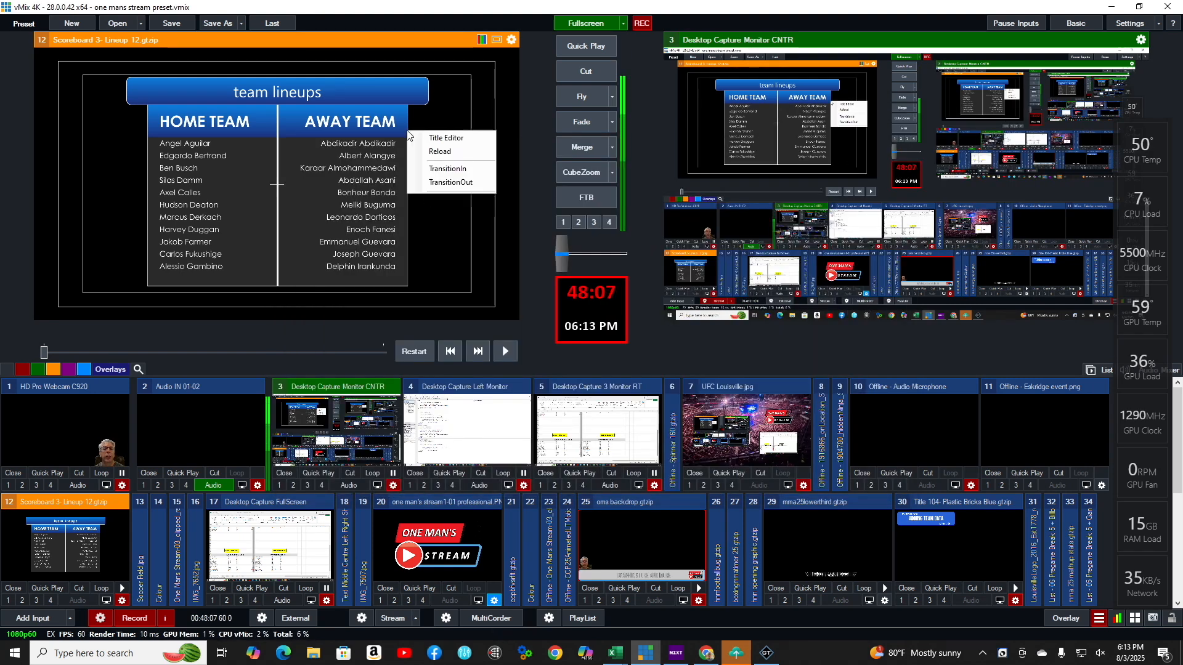
pyautogui.click(457, 139)
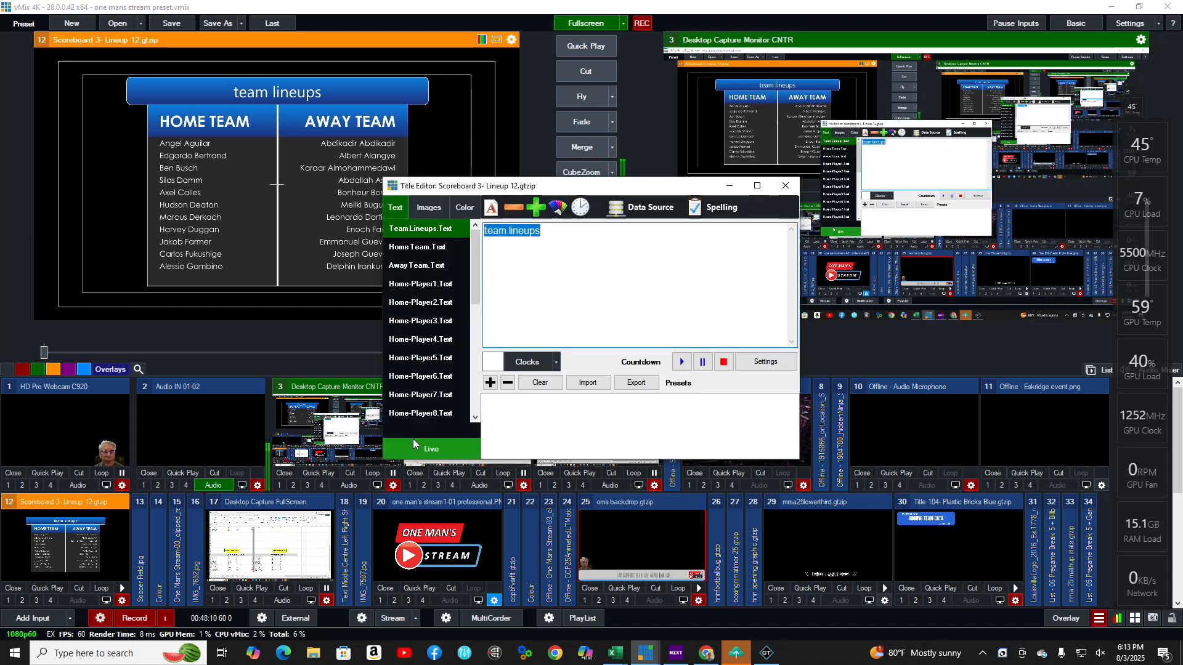
pyautogui.scroll(-5, 447, 379)
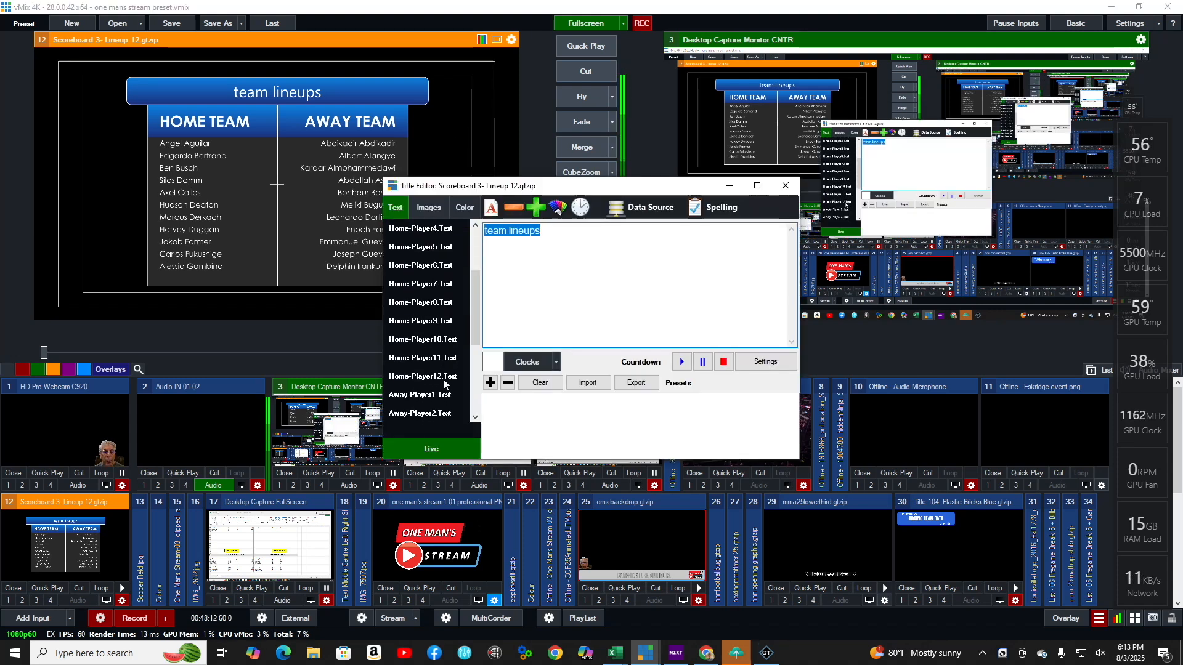
pyautogui.scroll(4, 446, 381)
pyautogui.scroll(1, 445, 380)
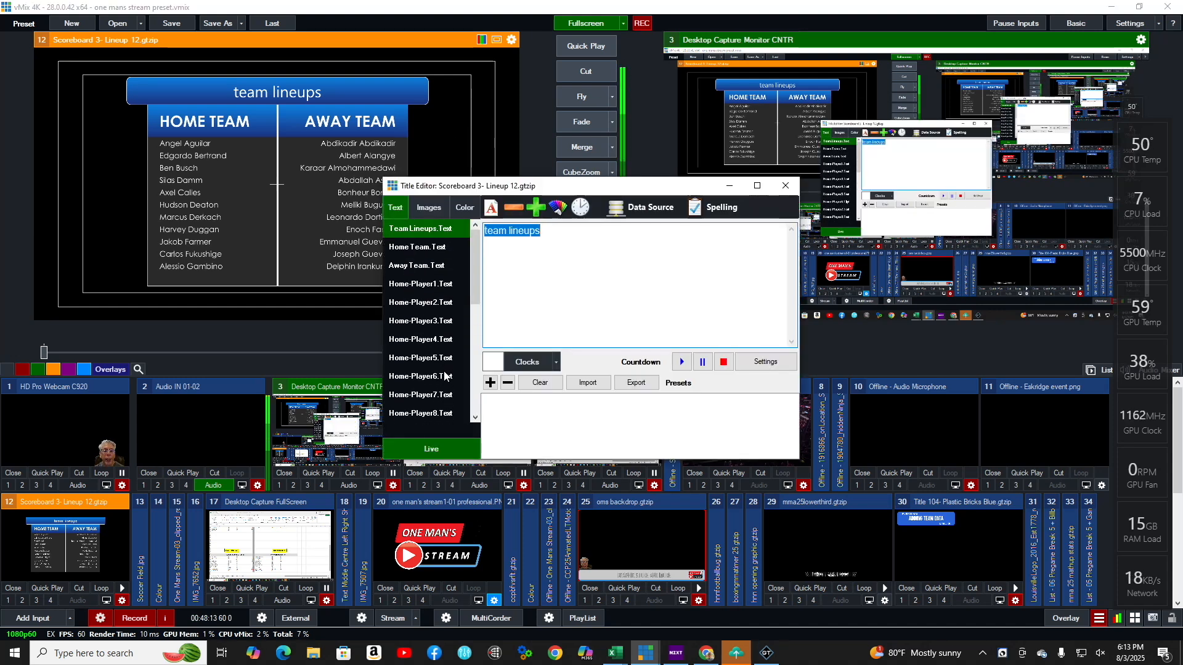
pyautogui.click(420, 285)
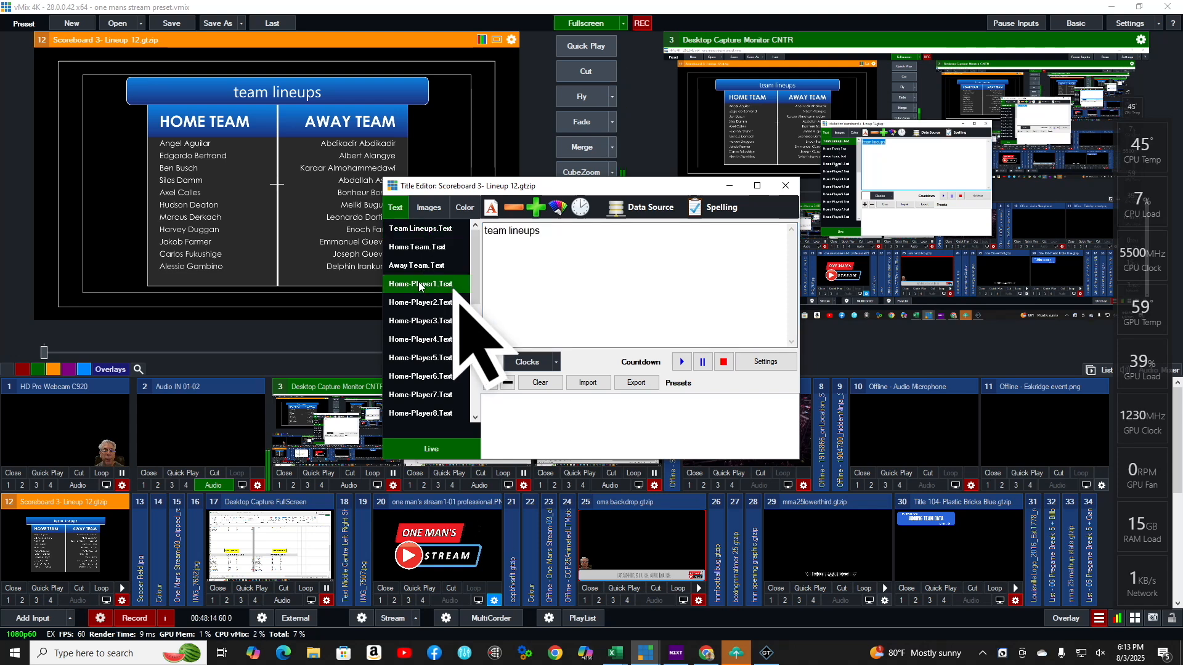
# Set the Home-Player1.Text field's data source column to HplayerName and accept the link.
pyautogui.click(648, 210)
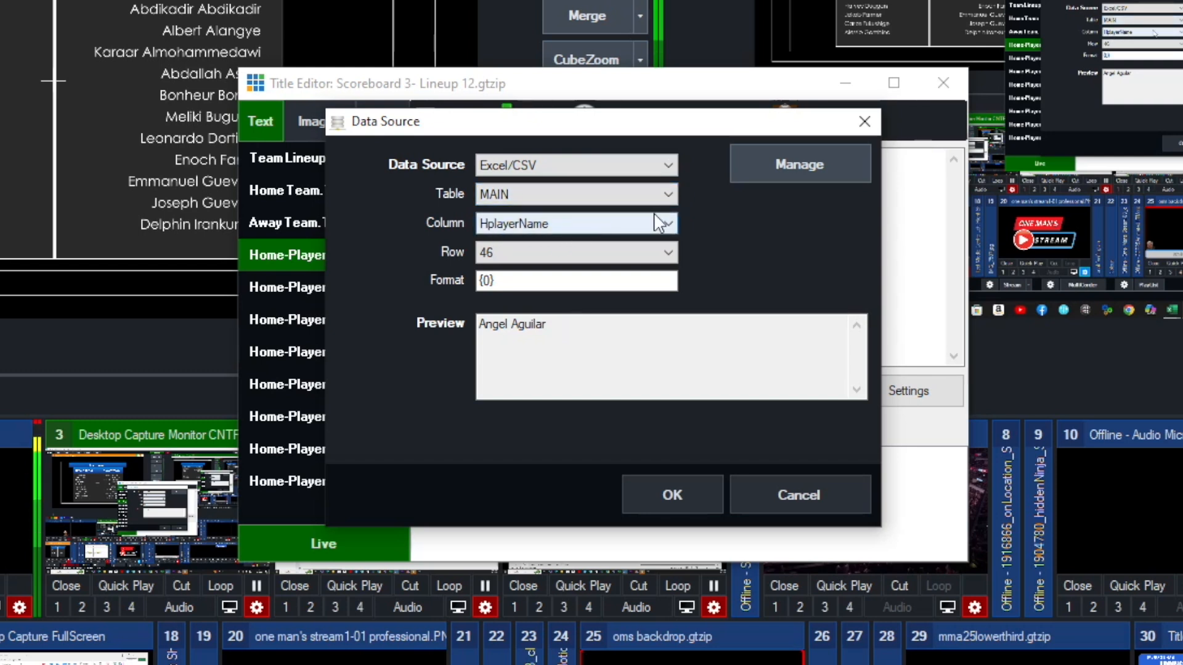
pyautogui.click(671, 229)
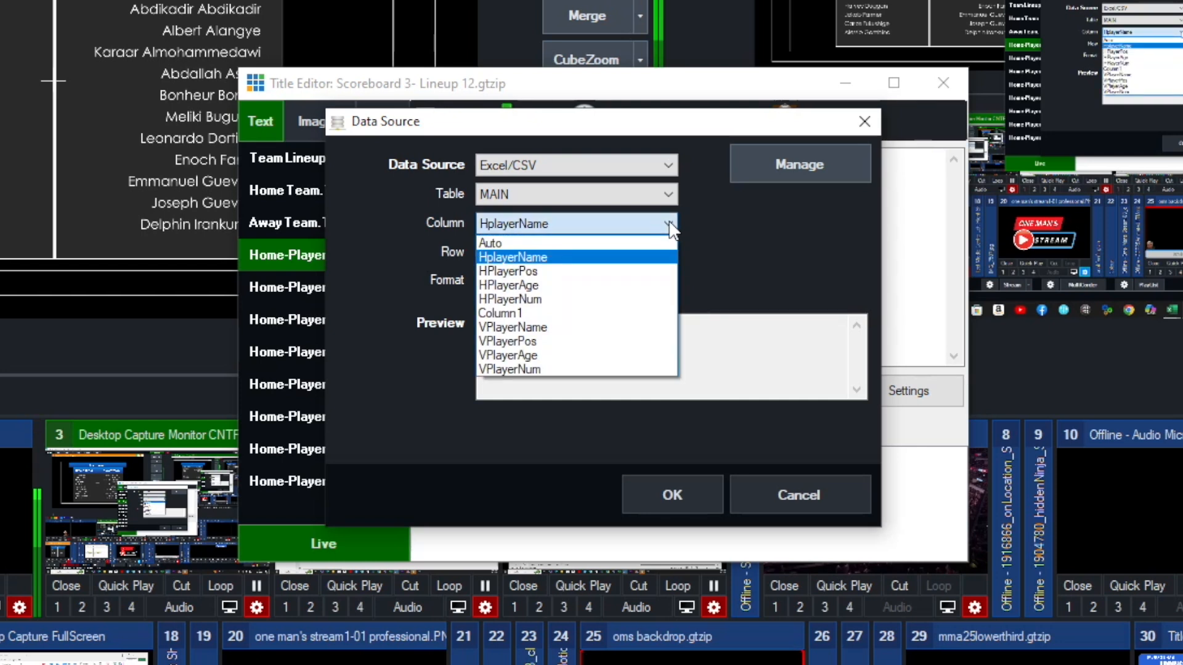
pyautogui.click(581, 257)
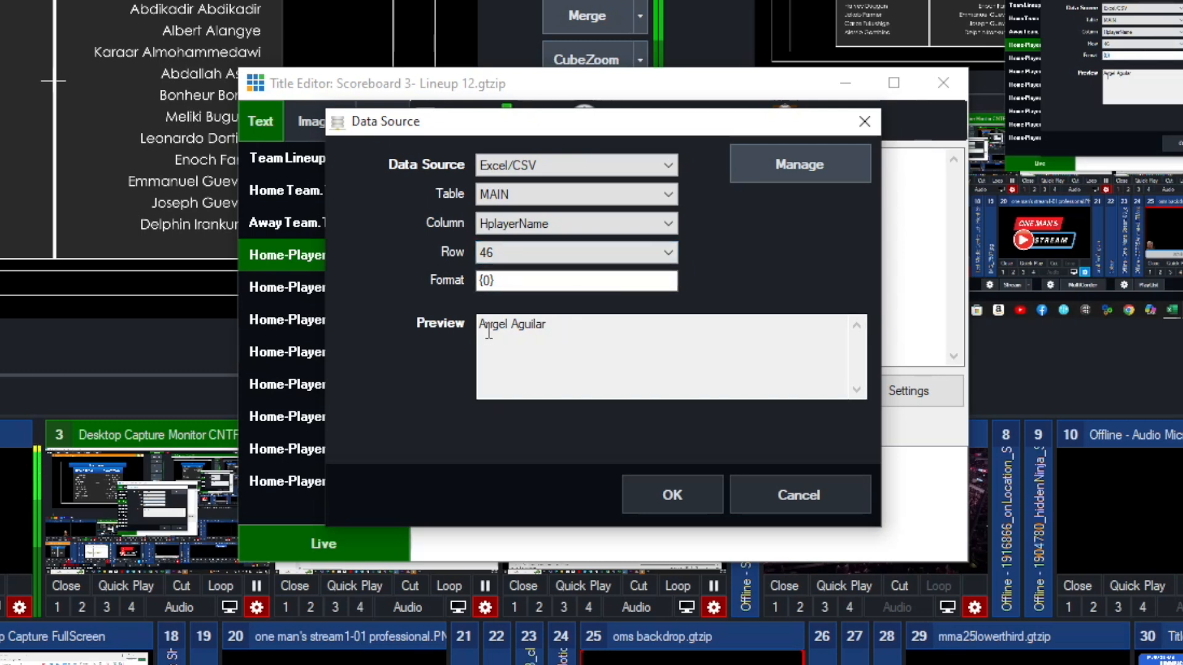
pyautogui.click(670, 494)
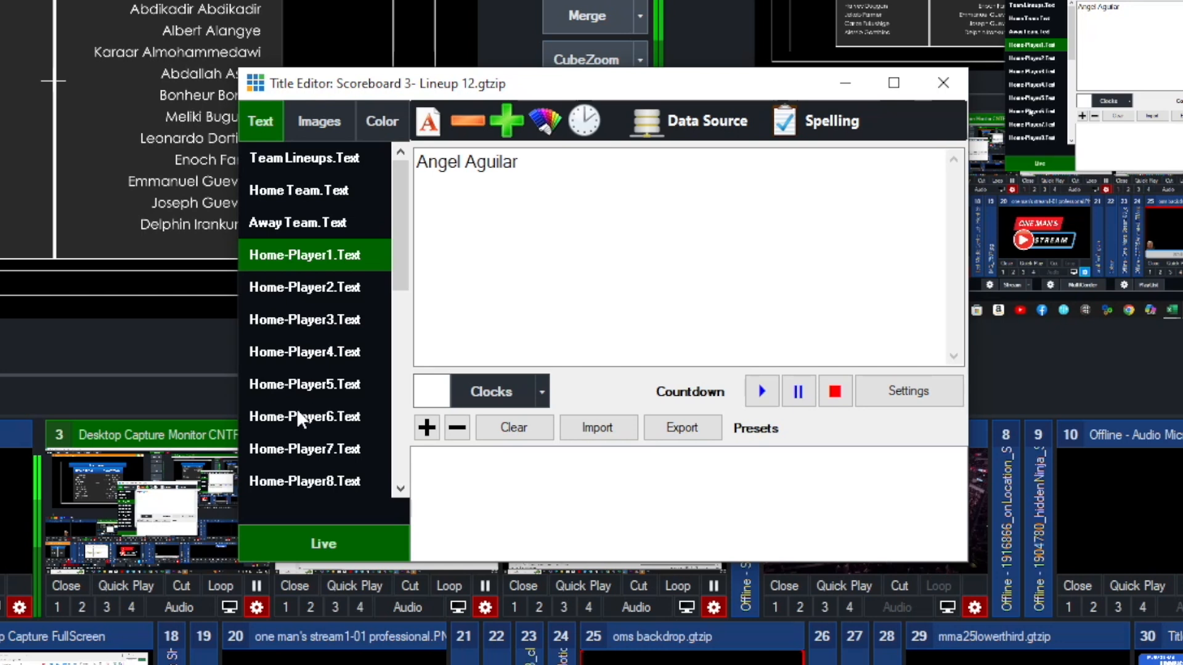
# Set the Away-Player1.Text field's data source column to VPlayerName, accept the link and close the Title Editor.
pyautogui.scroll(-2, 297, 408)
pyautogui.scroll(-1, 298, 408)
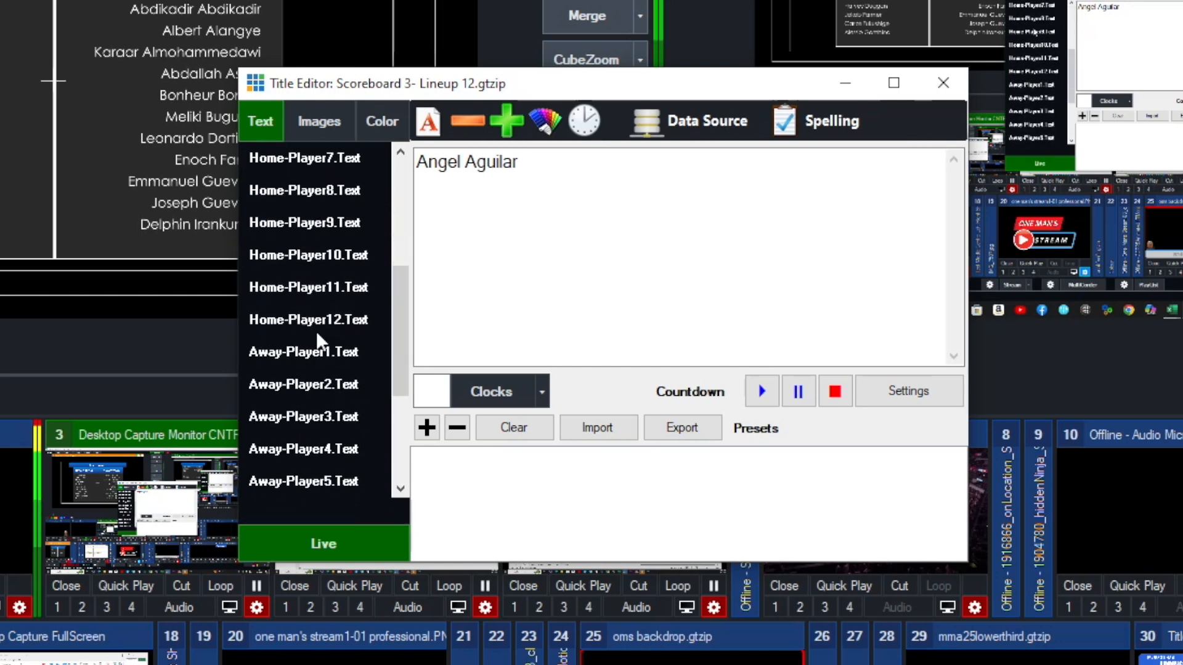
pyautogui.click(326, 351)
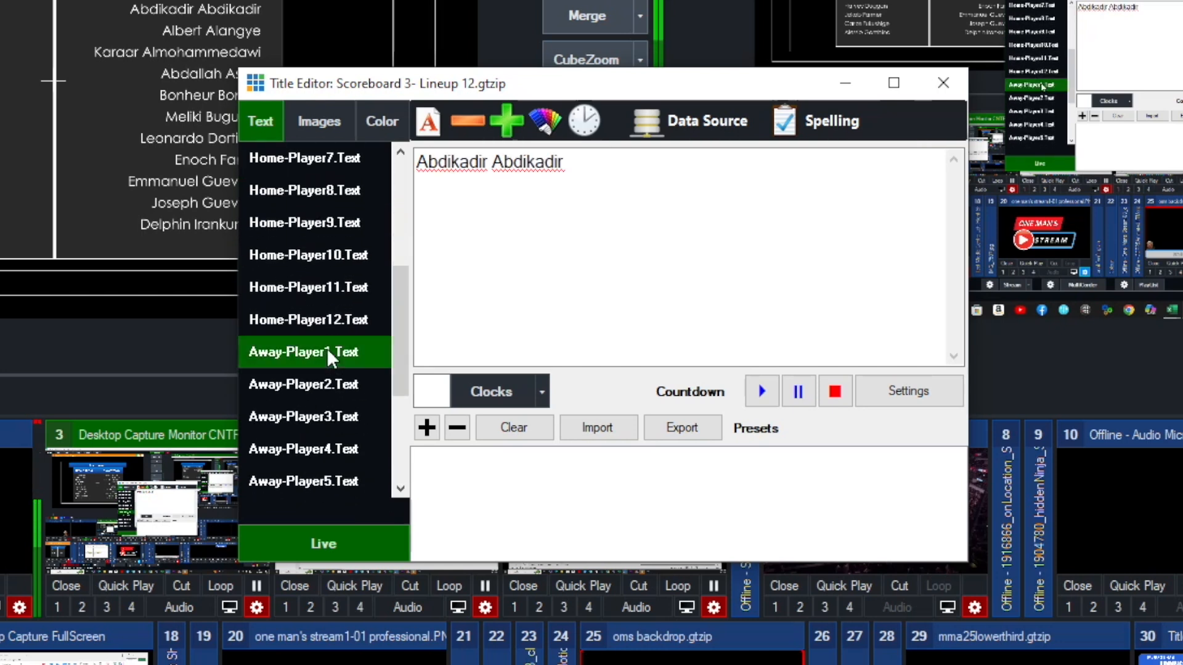
pyautogui.click(718, 118)
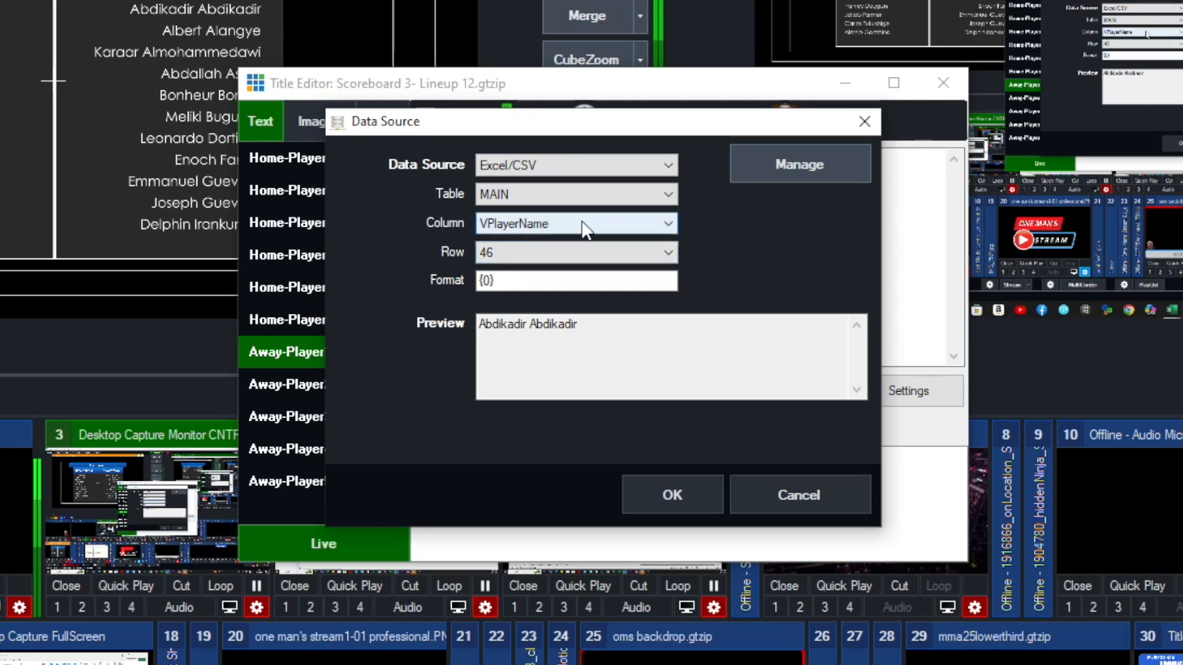
pyautogui.click(670, 223)
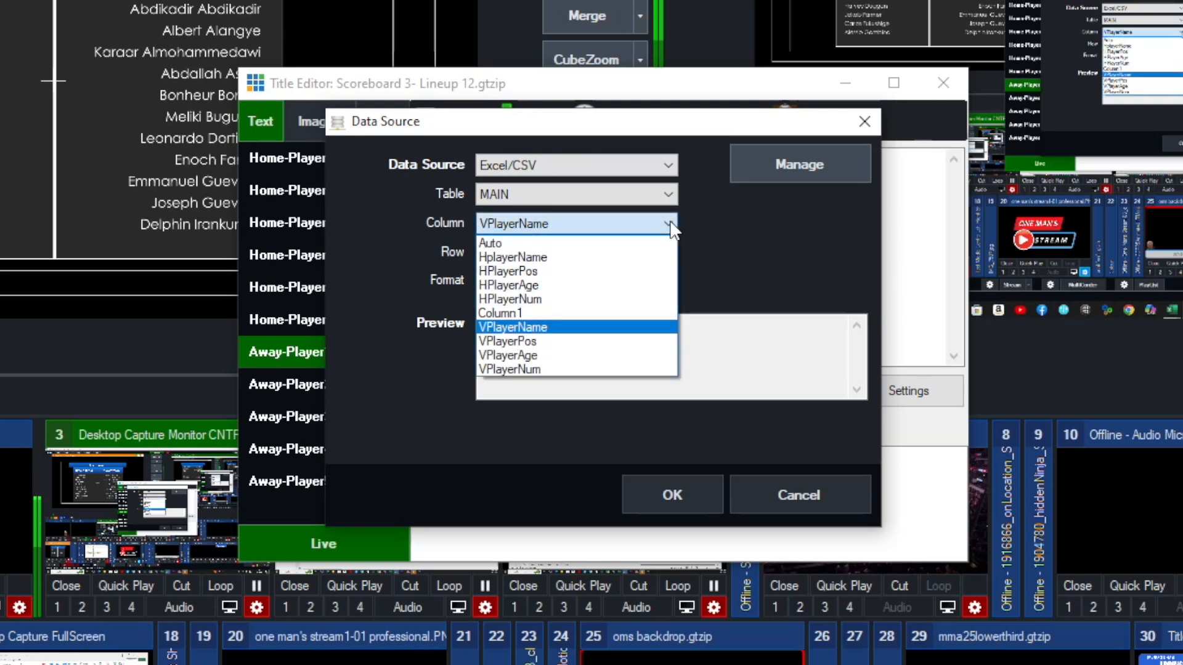
pyautogui.click(564, 329)
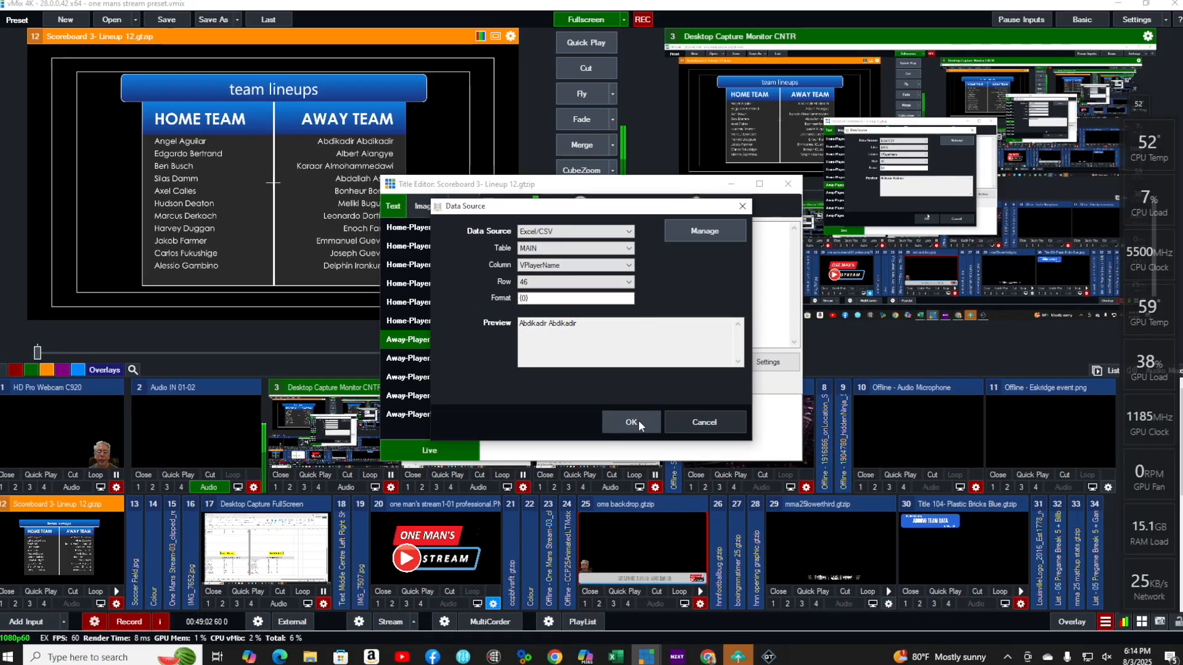
pyautogui.click(672, 495)
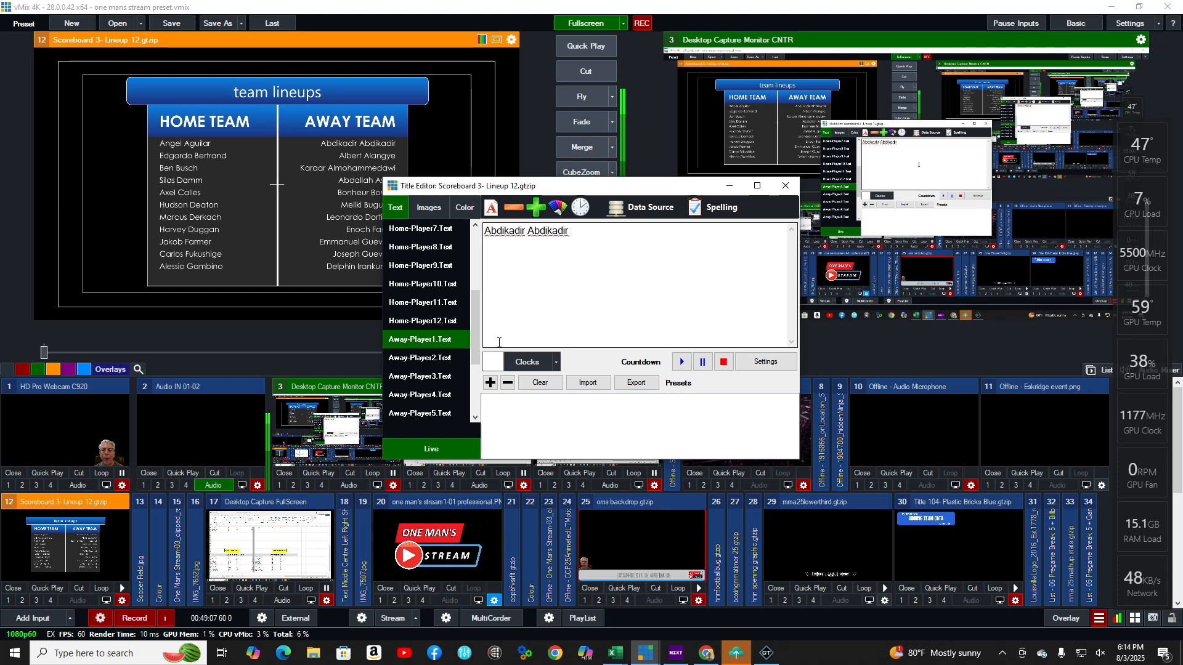
pyautogui.click(788, 188)
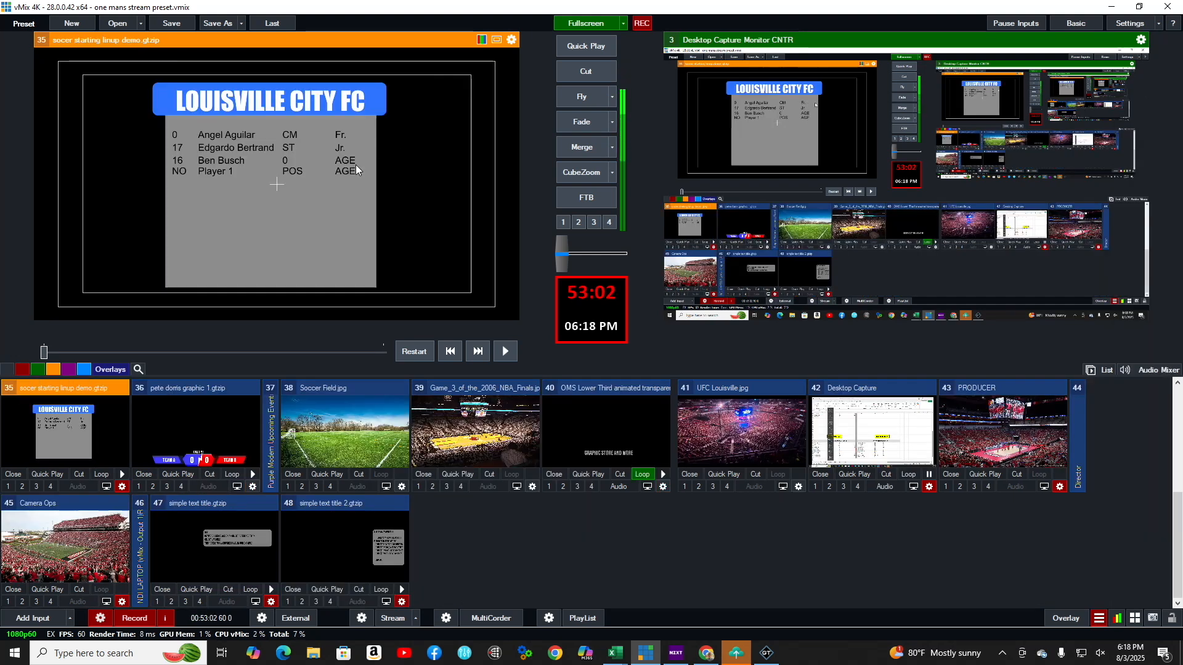
# Open the Title Editor for the Louisville City FC starting lineup title and point Player3Age.Text to the Excel/CSV source's MAIN table.
pyautogui.rightClick(383, 140)
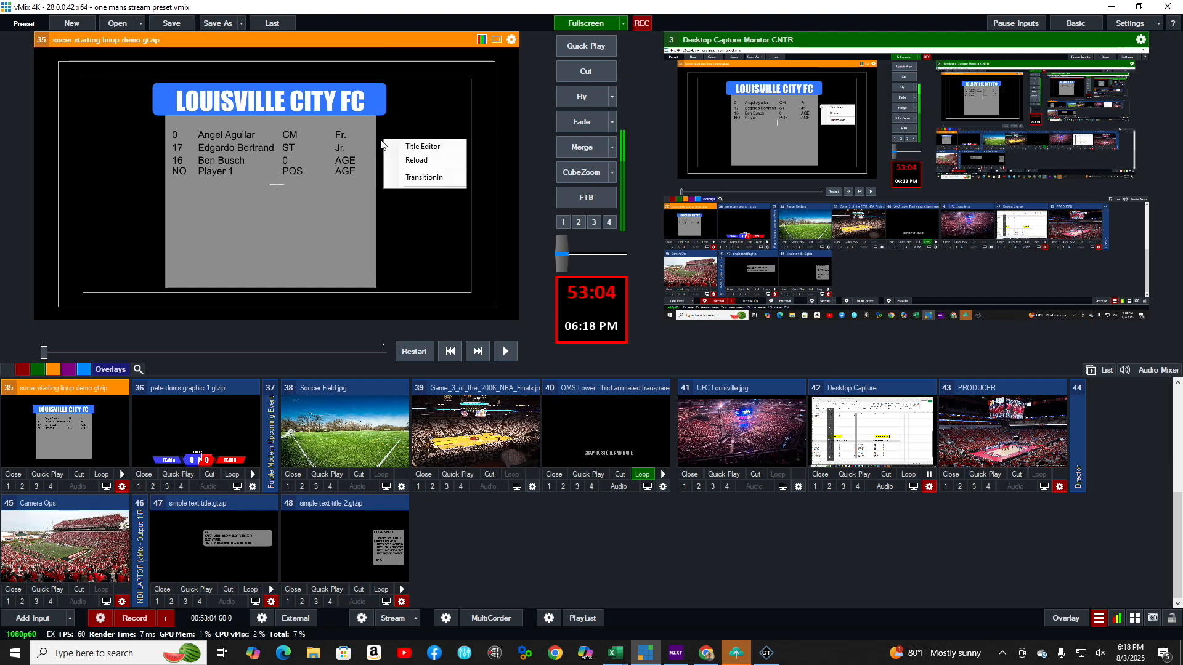
pyautogui.click(414, 148)
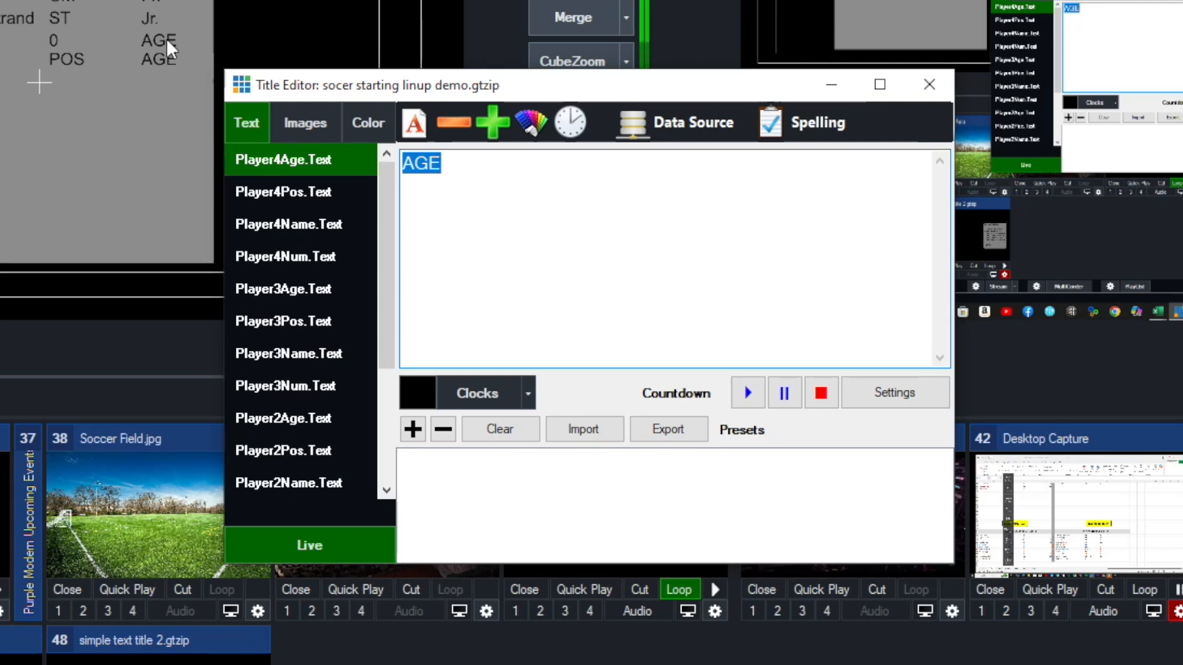
pyautogui.click(298, 293)
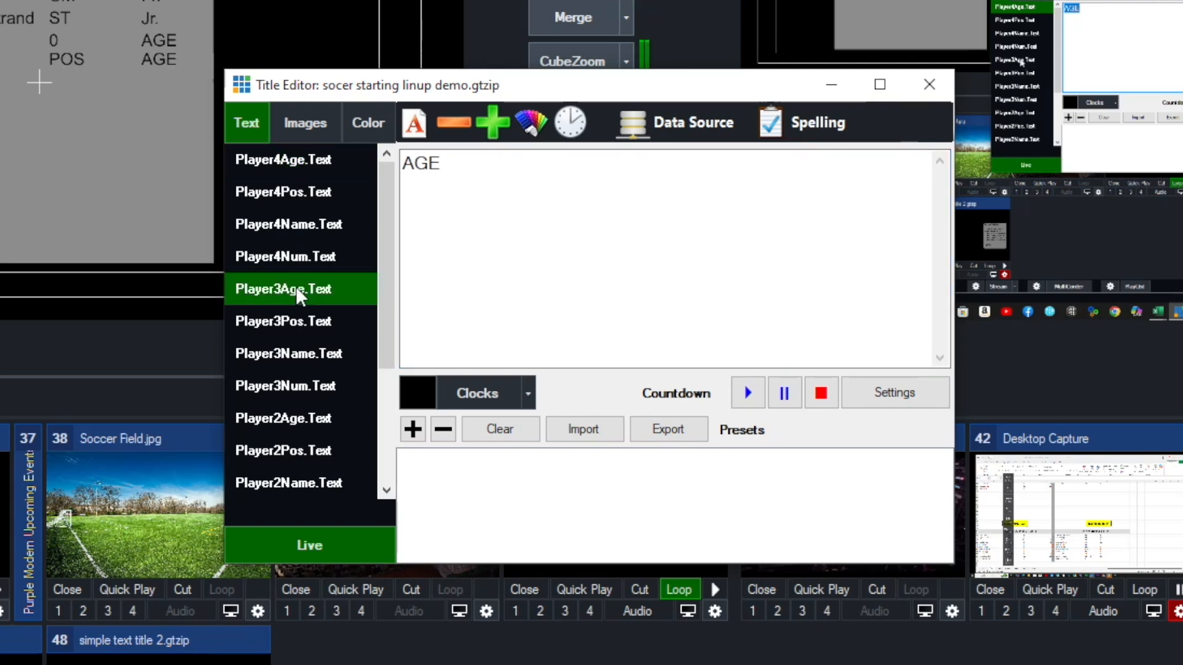
pyautogui.click(683, 131)
pyautogui.click(658, 165)
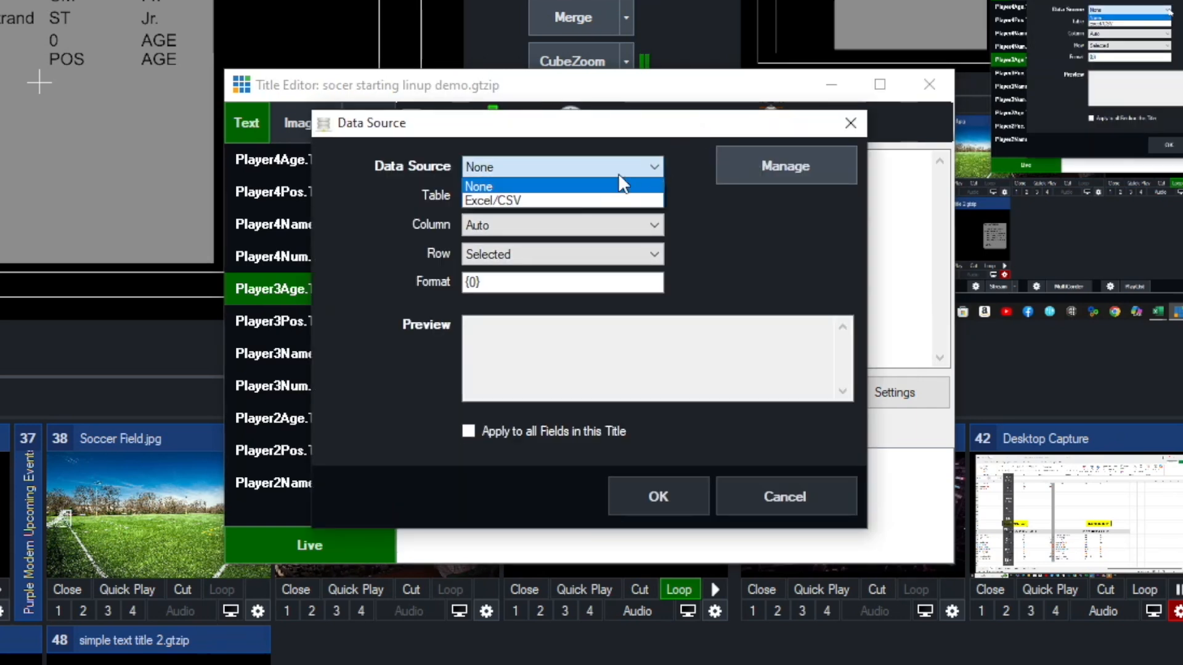
pyautogui.click(587, 199)
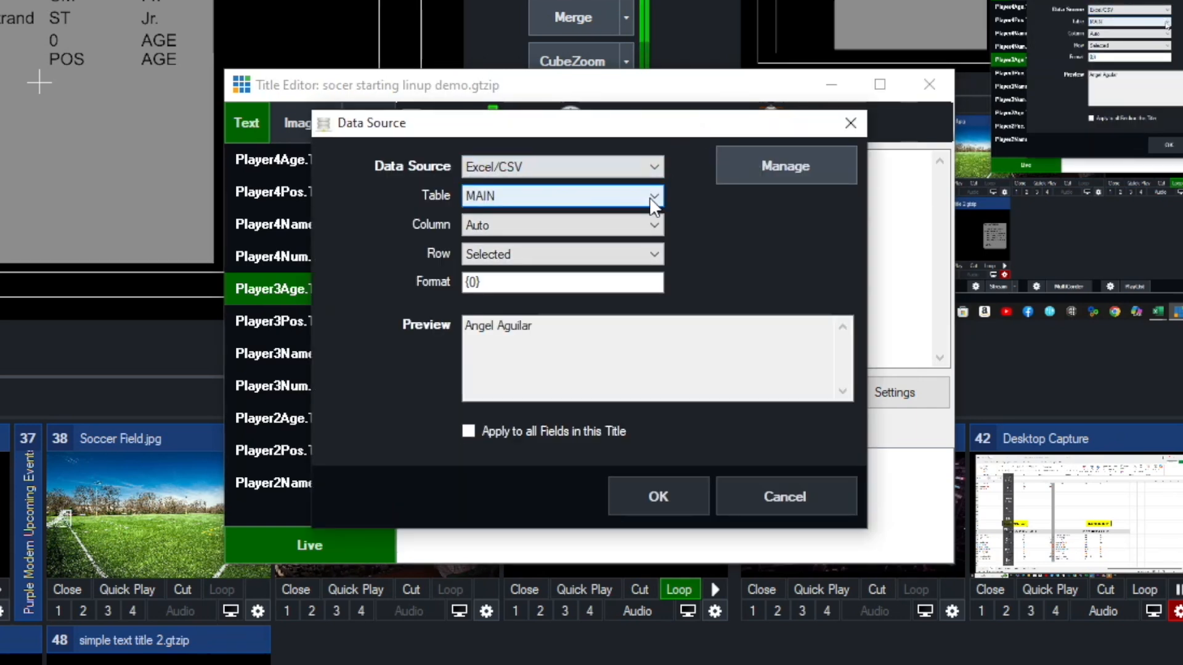
pyautogui.click(655, 196)
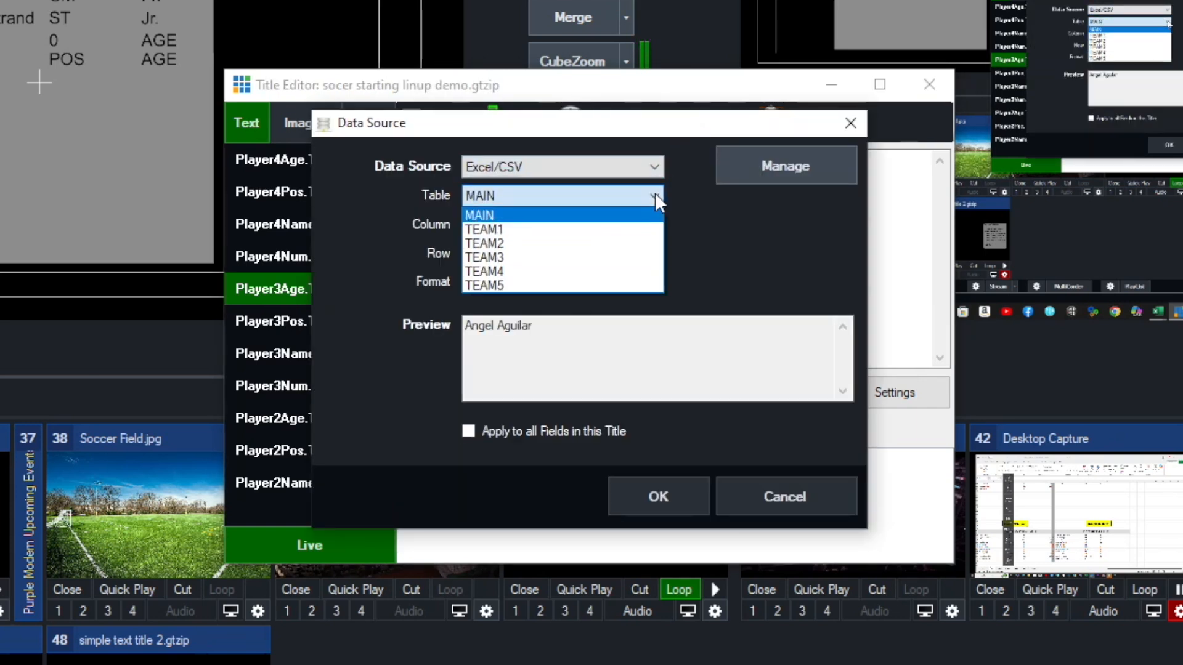
pyautogui.click(545, 216)
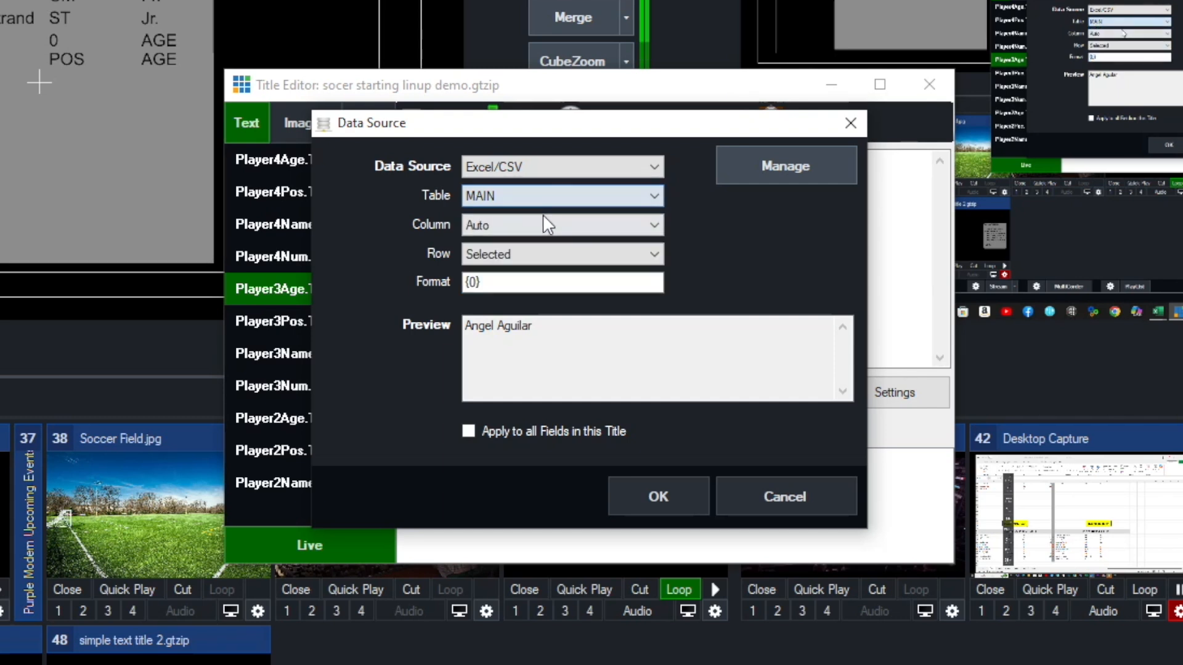
# Set the Player3Age.Text link to column HPlayerAge and row 49, and accept it.
pyautogui.click(655, 226)
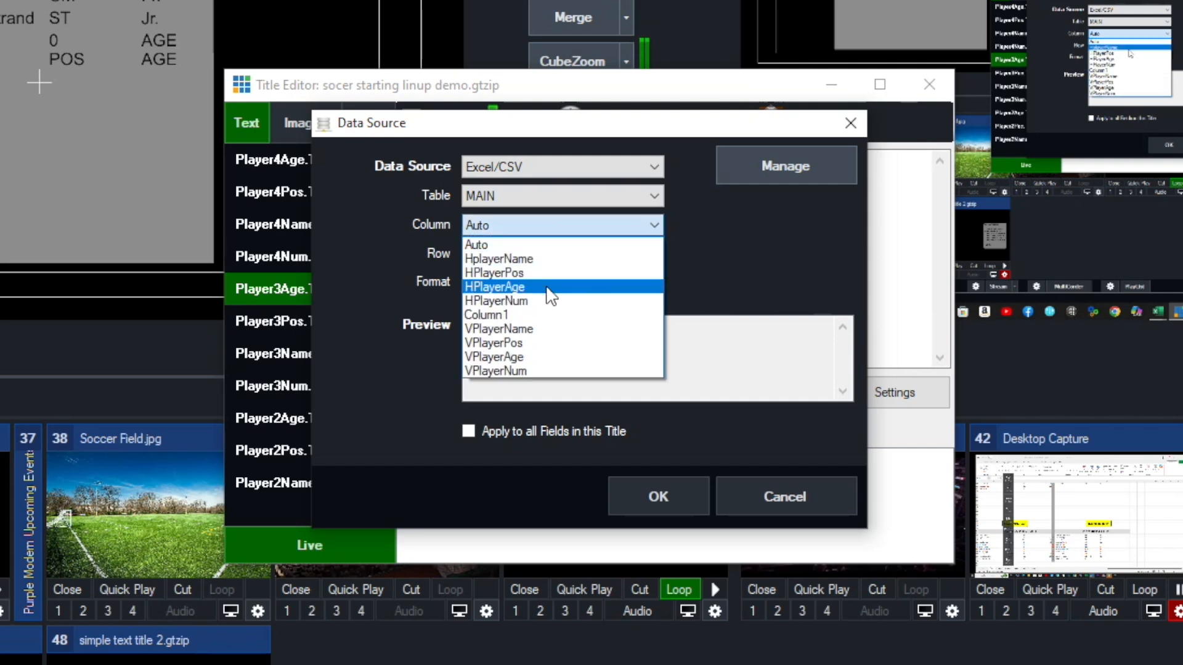
pyautogui.click(511, 288)
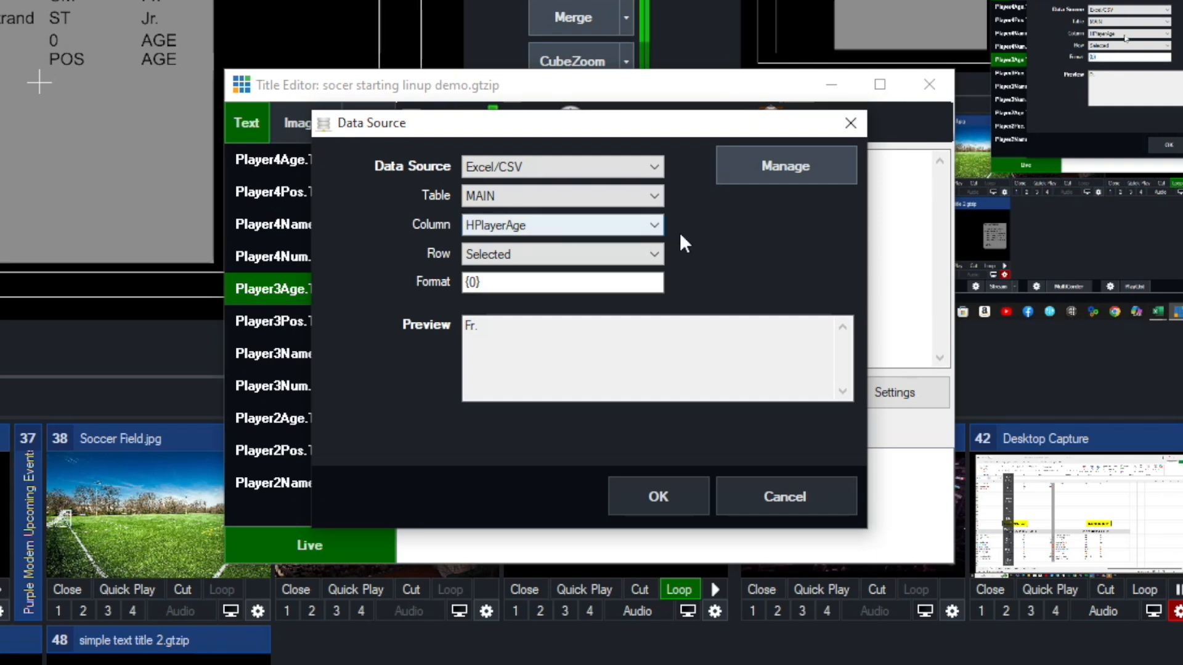
pyautogui.write('49')
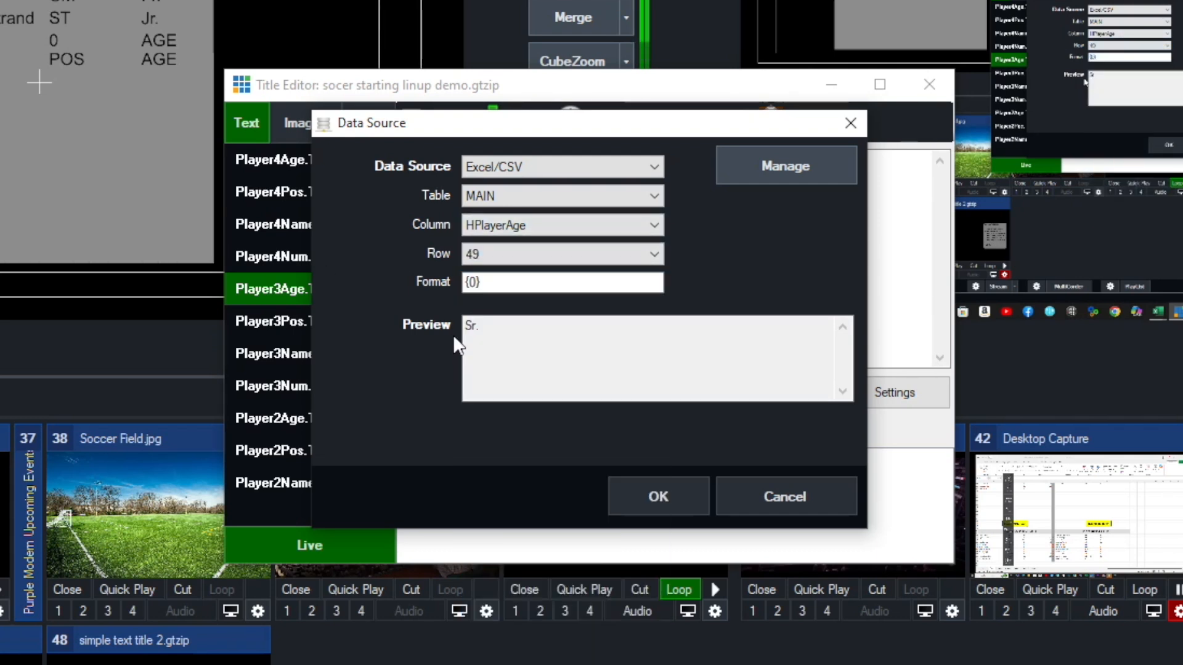
pyautogui.click(663, 493)
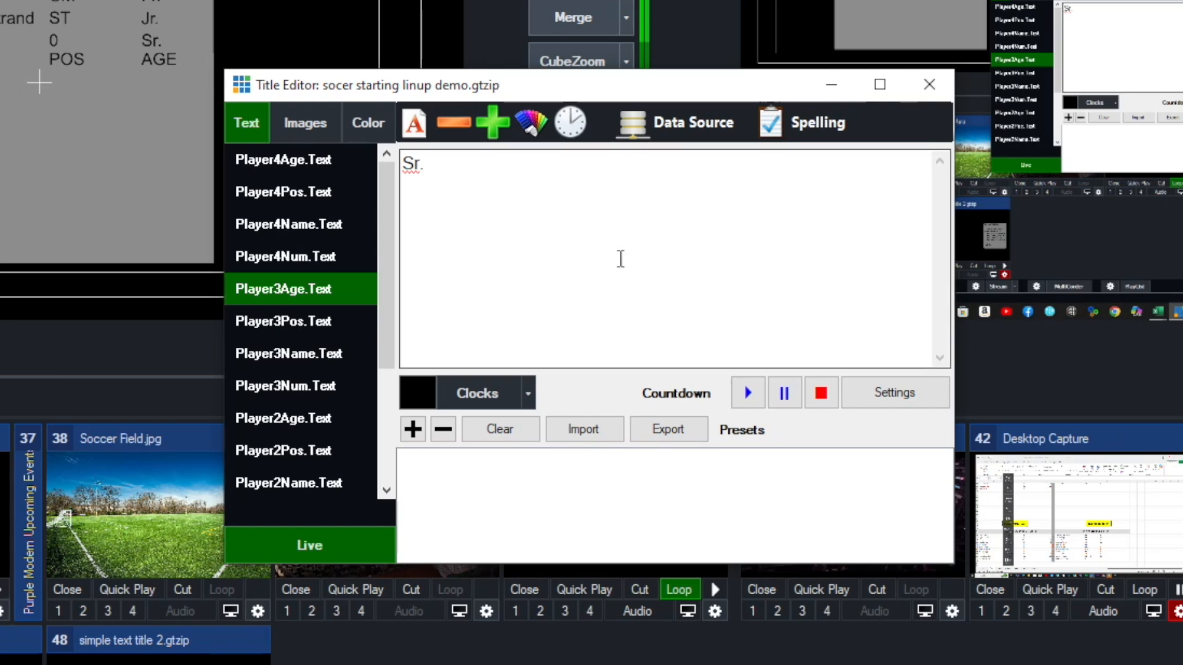
# Link Player4Num.Text to the Excel/CSV source's MAIN table with column HPlayerNum, choose the fourth player's row and accept.
pyautogui.click(296, 260)
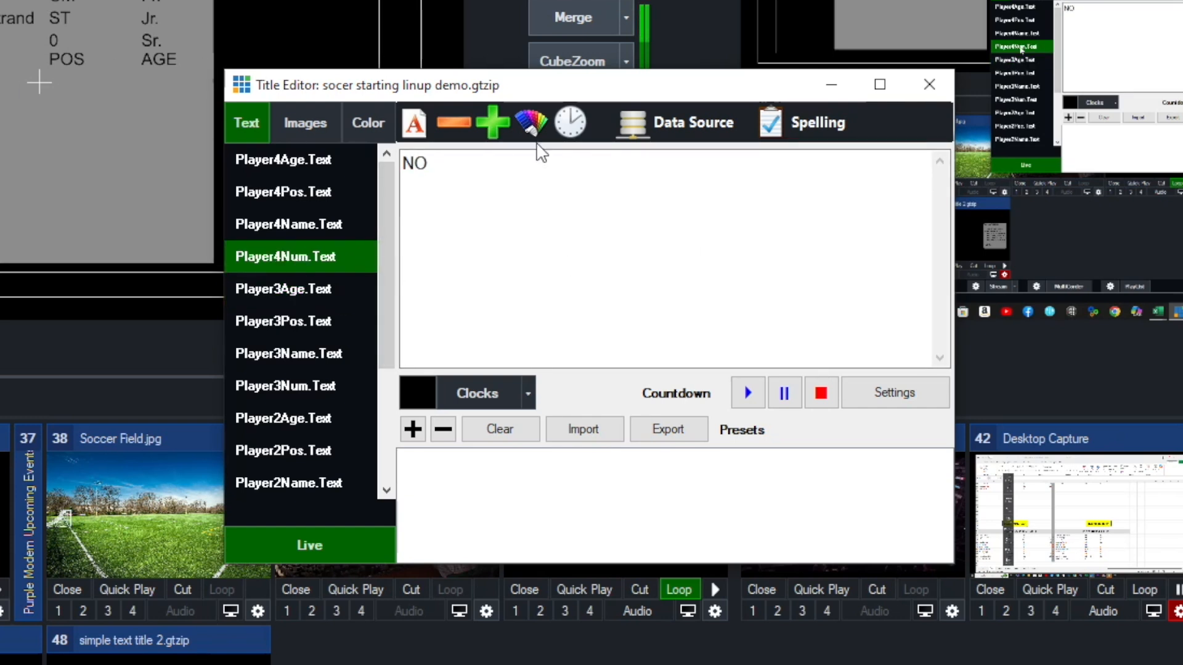
pyautogui.click(690, 131)
pyautogui.click(652, 167)
pyautogui.click(613, 201)
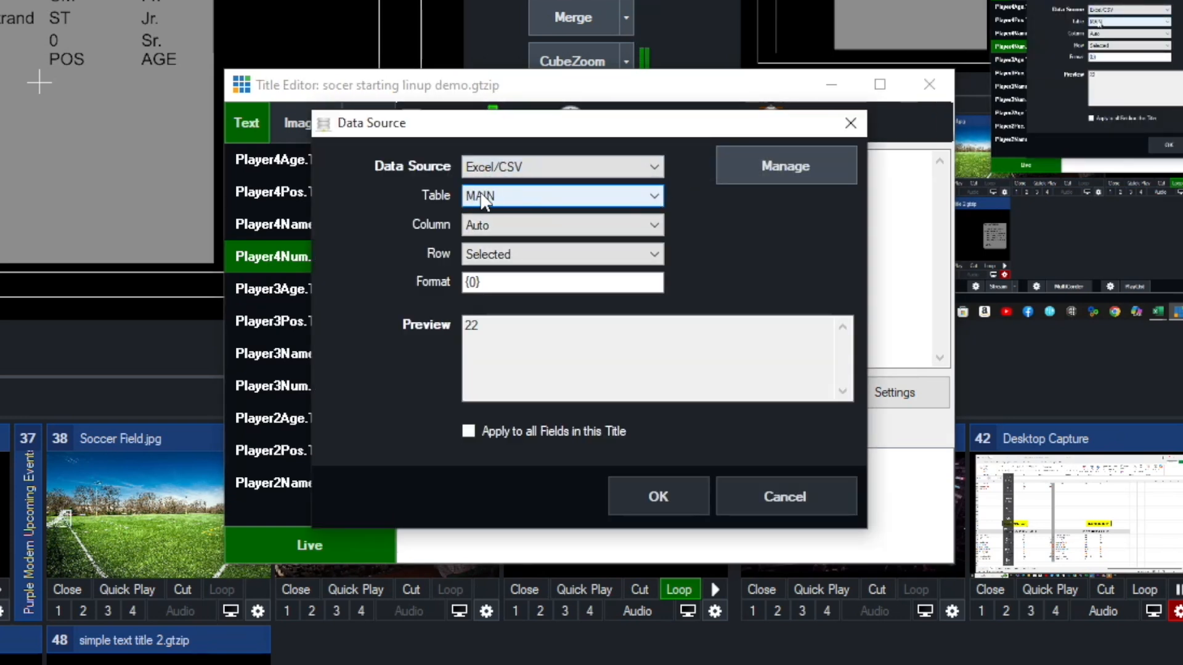
pyautogui.click(653, 225)
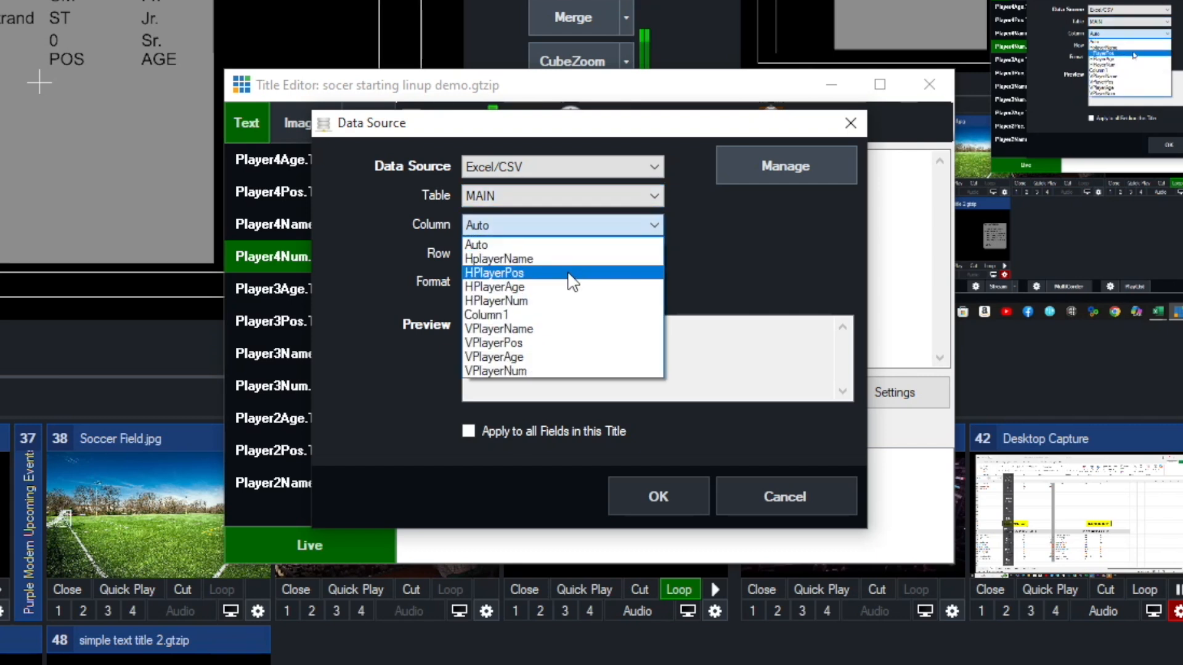
pyautogui.click(536, 302)
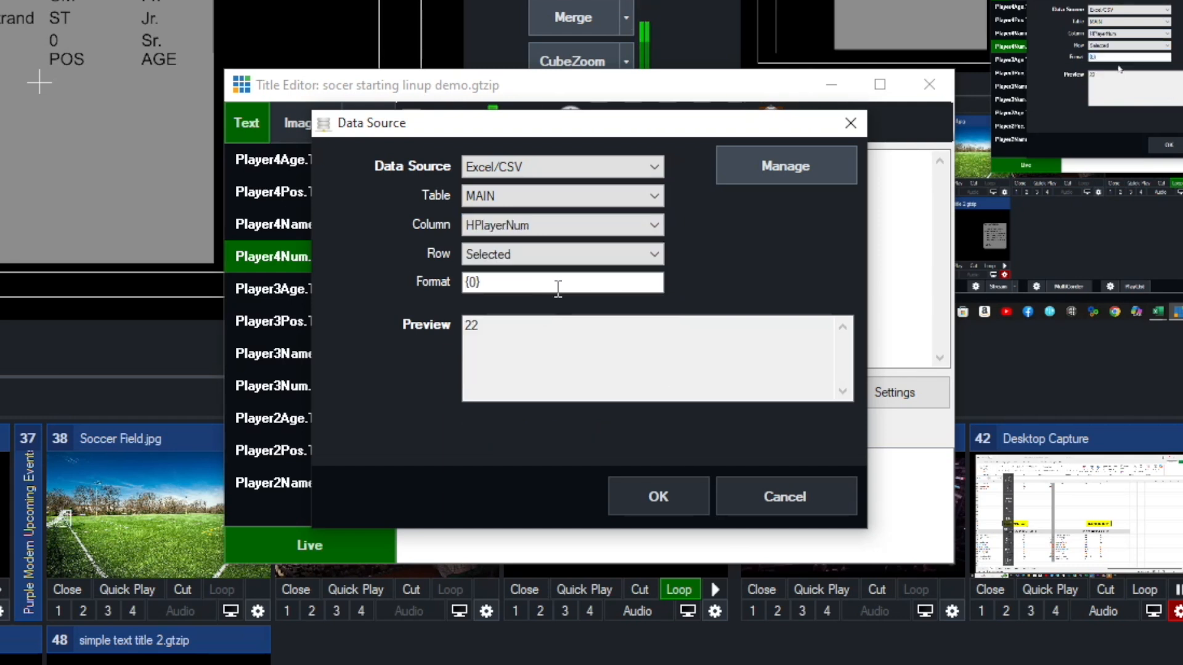
pyautogui.click(655, 256)
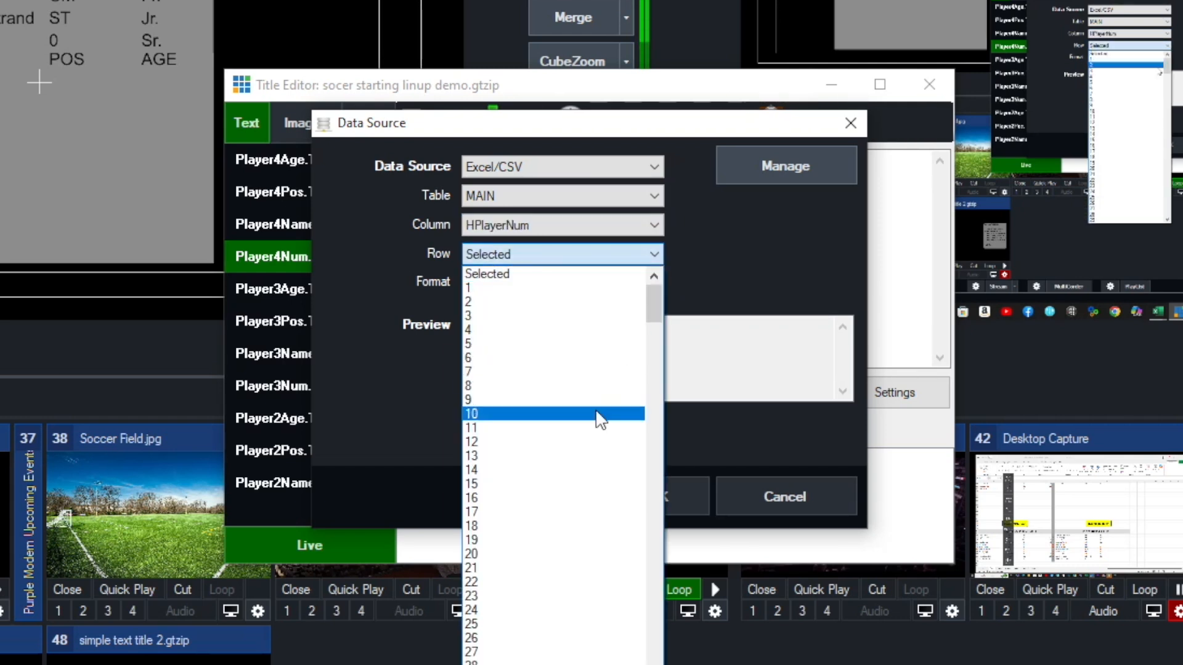
pyautogui.scroll(-8, 599, 414)
pyautogui.click(485, 623)
pyautogui.click(640, 447)
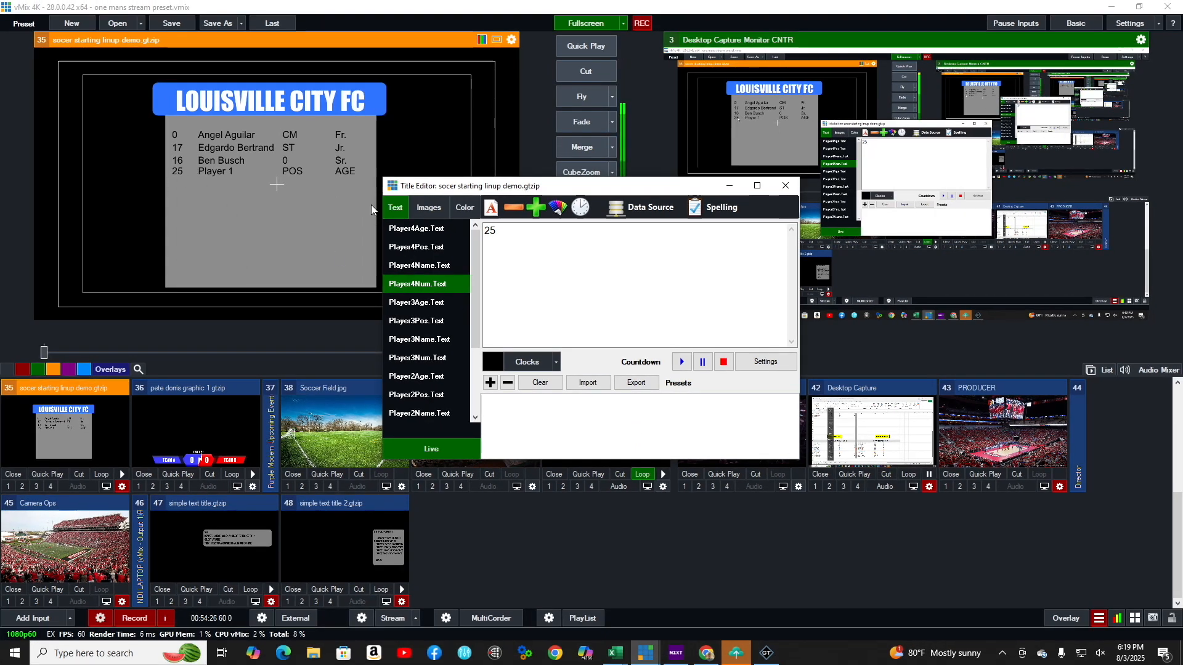
# Link Player4Name.Text to the Excel/CSV source's MAIN table, column HplayerName, row 50, and accept.
pyautogui.click(417, 266)
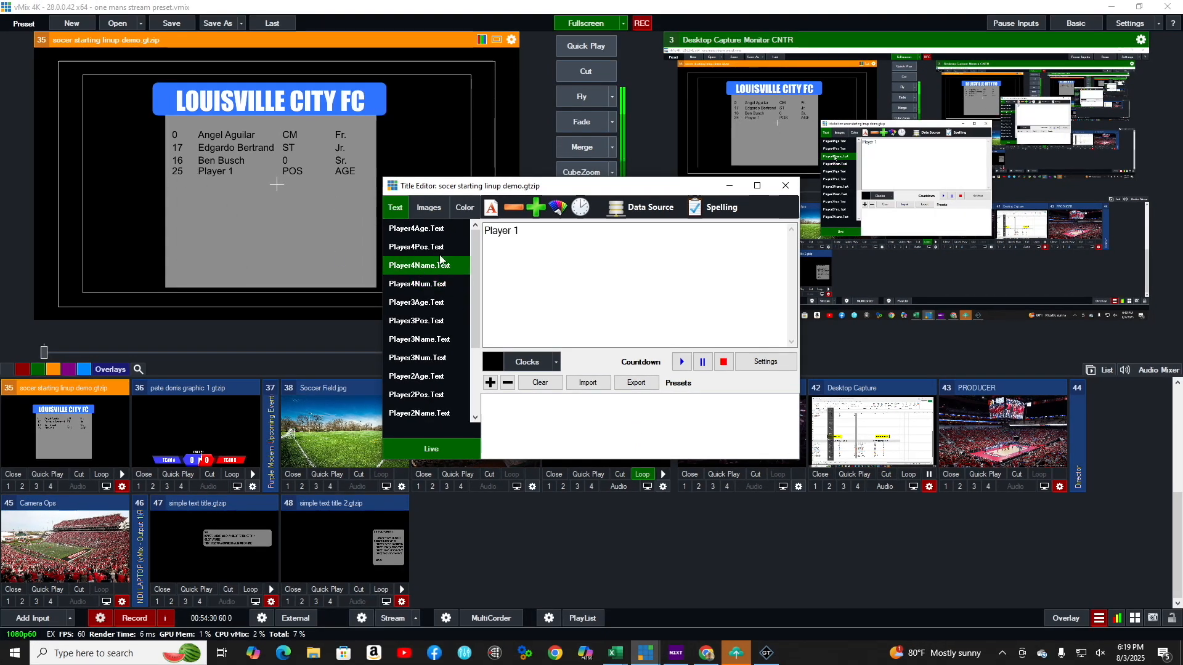
pyautogui.click(639, 211)
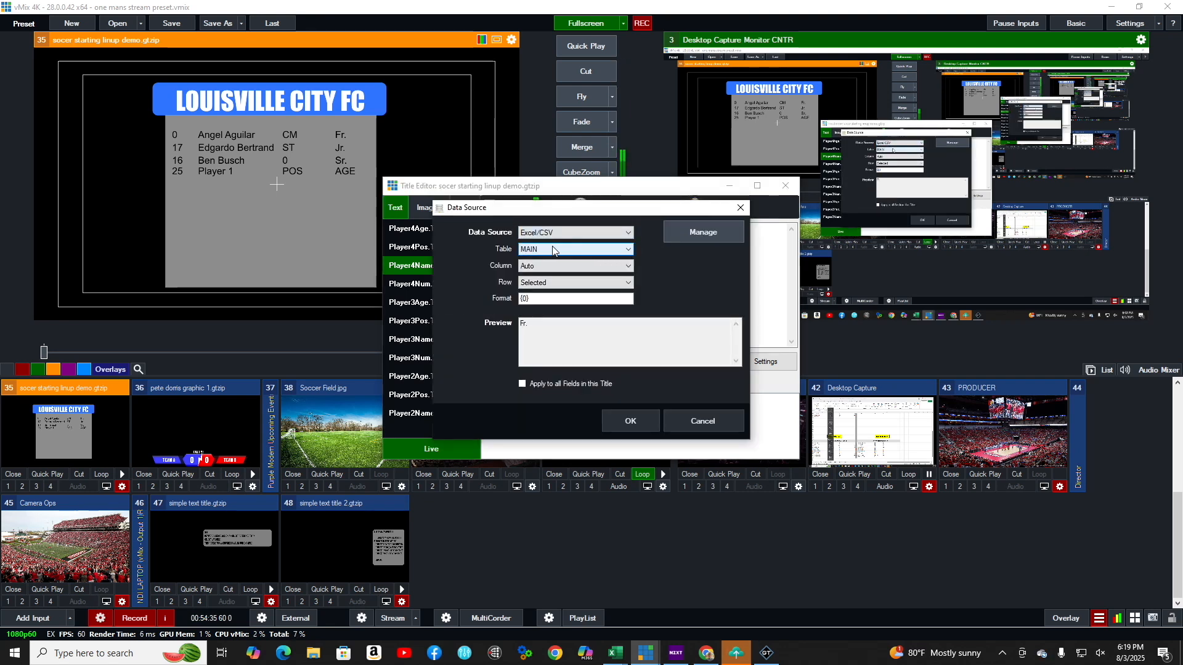
pyautogui.click(629, 269)
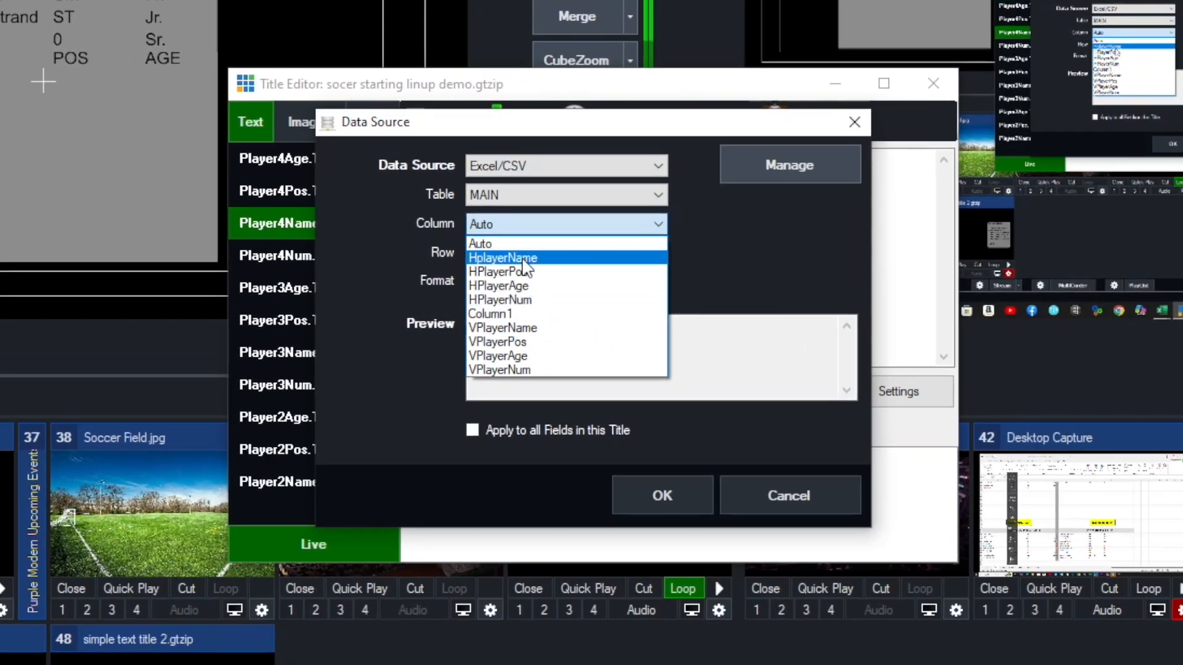
pyautogui.click(523, 257)
pyautogui.click(650, 261)
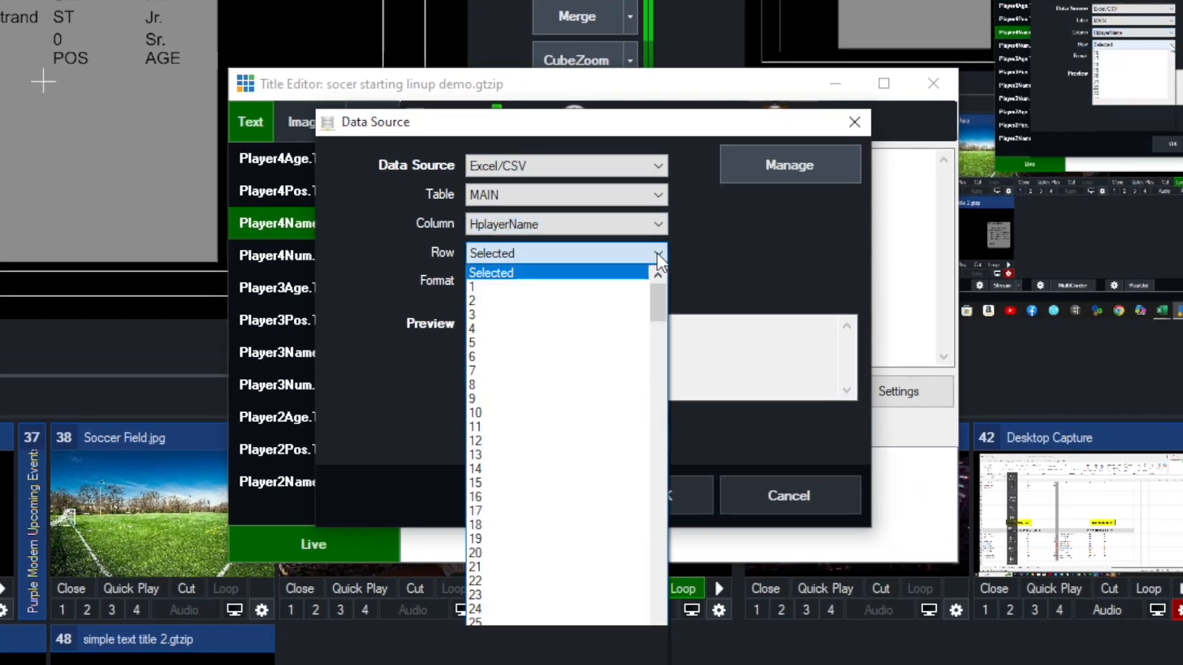
pyautogui.scroll(-5, 535, 550)
pyautogui.scroll(-3, 535, 550)
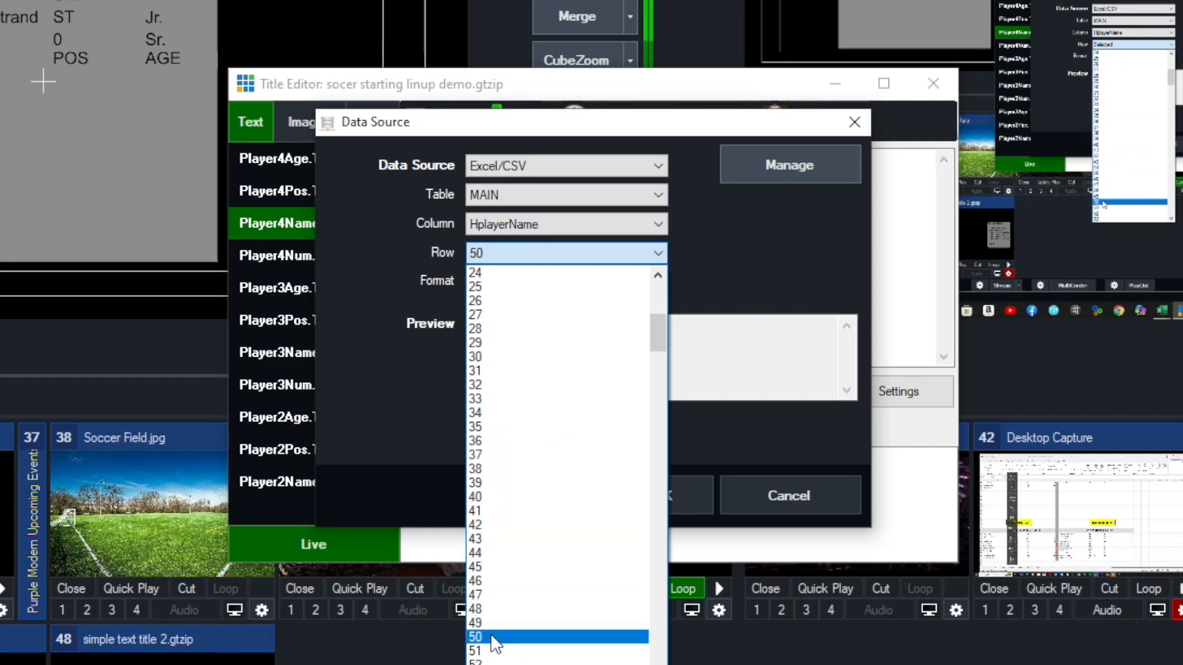
pyautogui.click(493, 637)
pyautogui.click(647, 496)
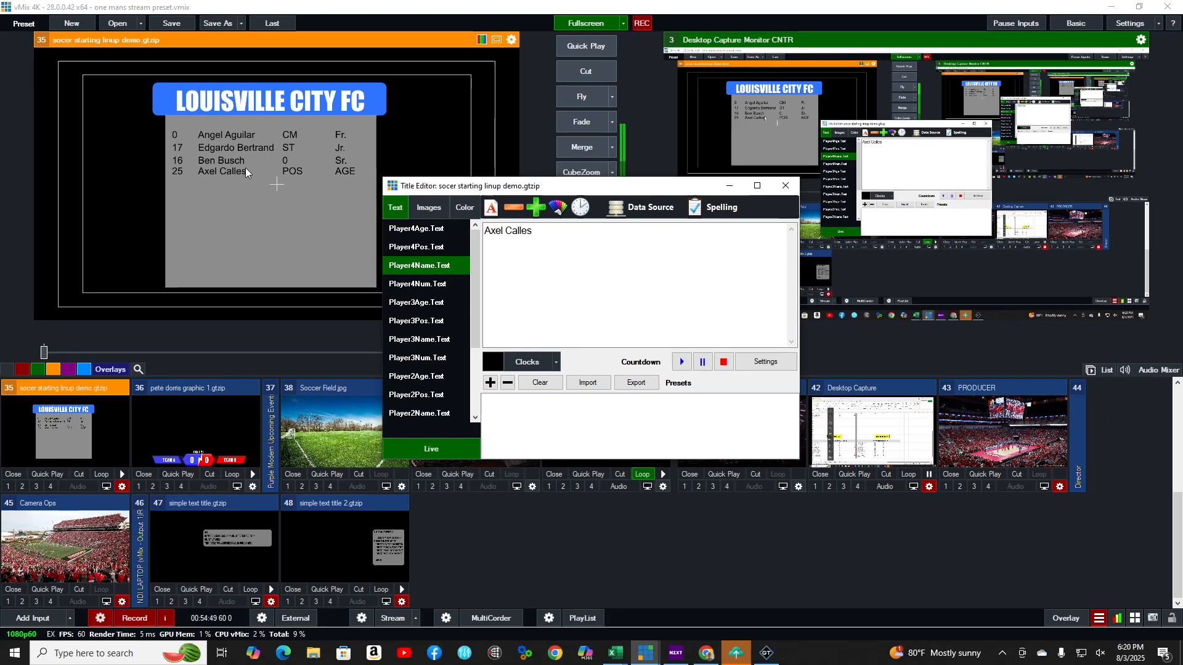
# Link Player4Pos.Text to the Excel/CSV source's MAIN table with column HPlayerPos and row 50, and accept.
pyautogui.click(425, 248)
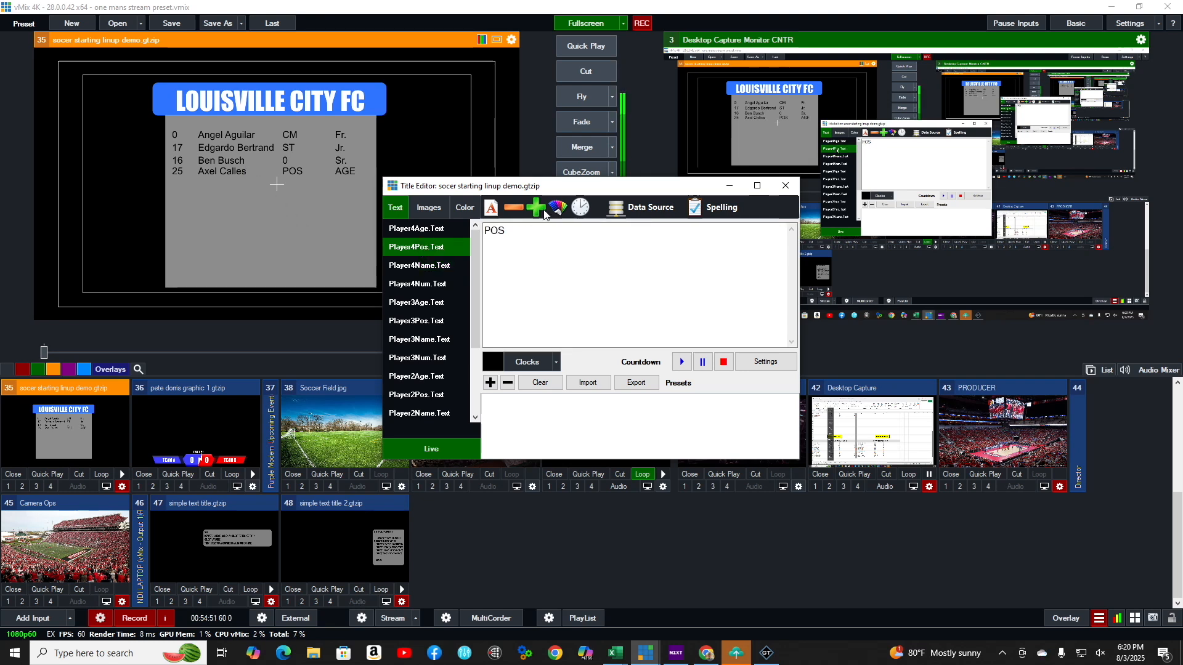
pyautogui.click(655, 207)
pyautogui.click(630, 235)
pyautogui.click(614, 251)
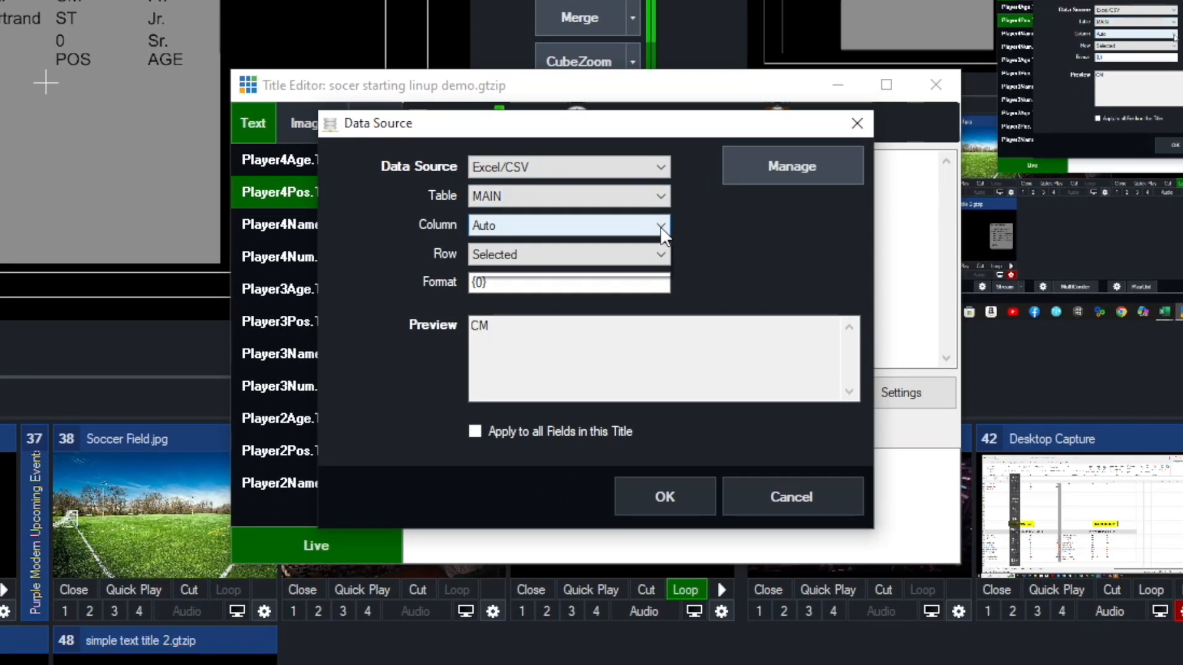
pyautogui.click(648, 241)
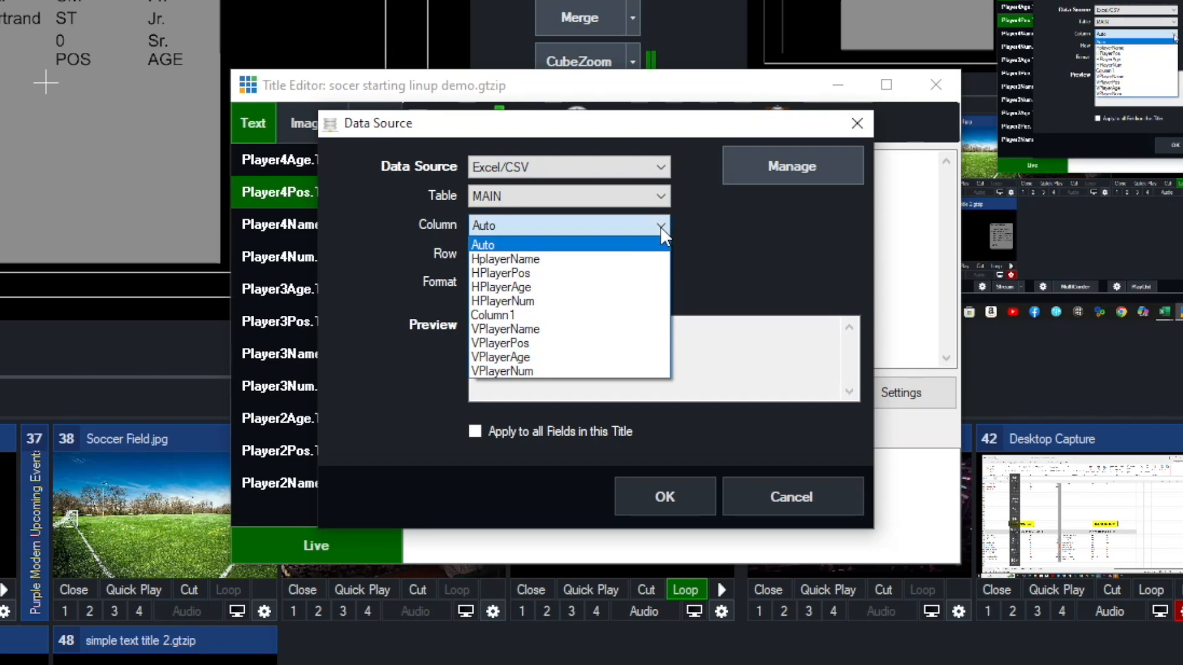
pyautogui.click(573, 273)
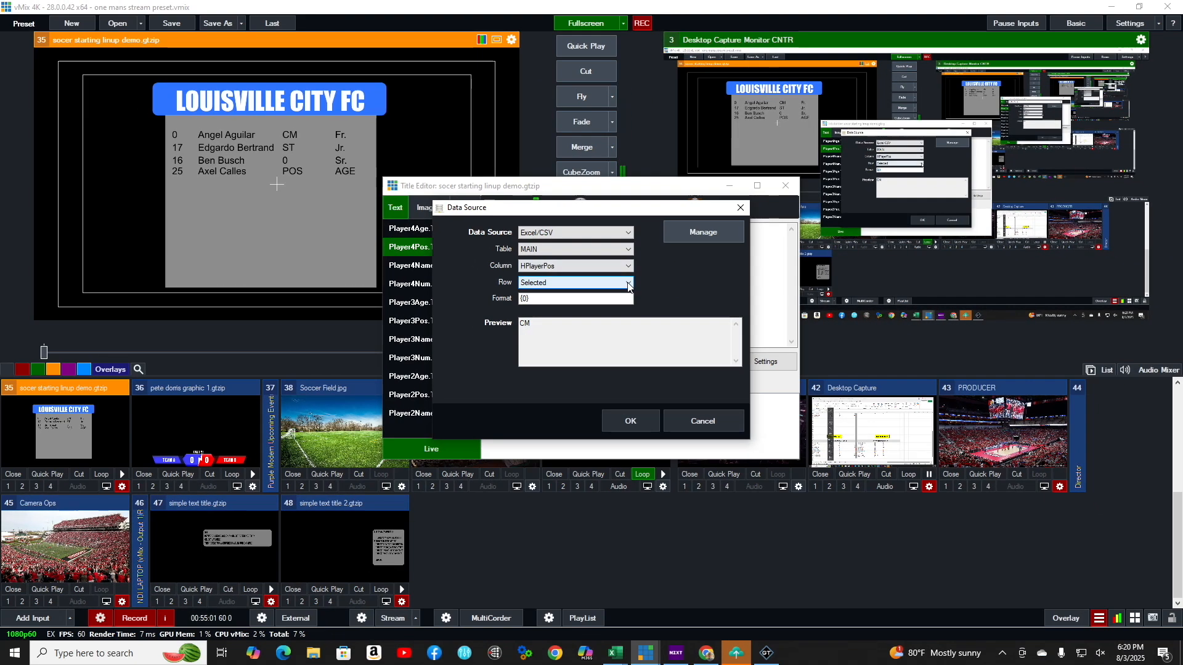
pyautogui.click(628, 282)
pyautogui.scroll(-3, 588, 364)
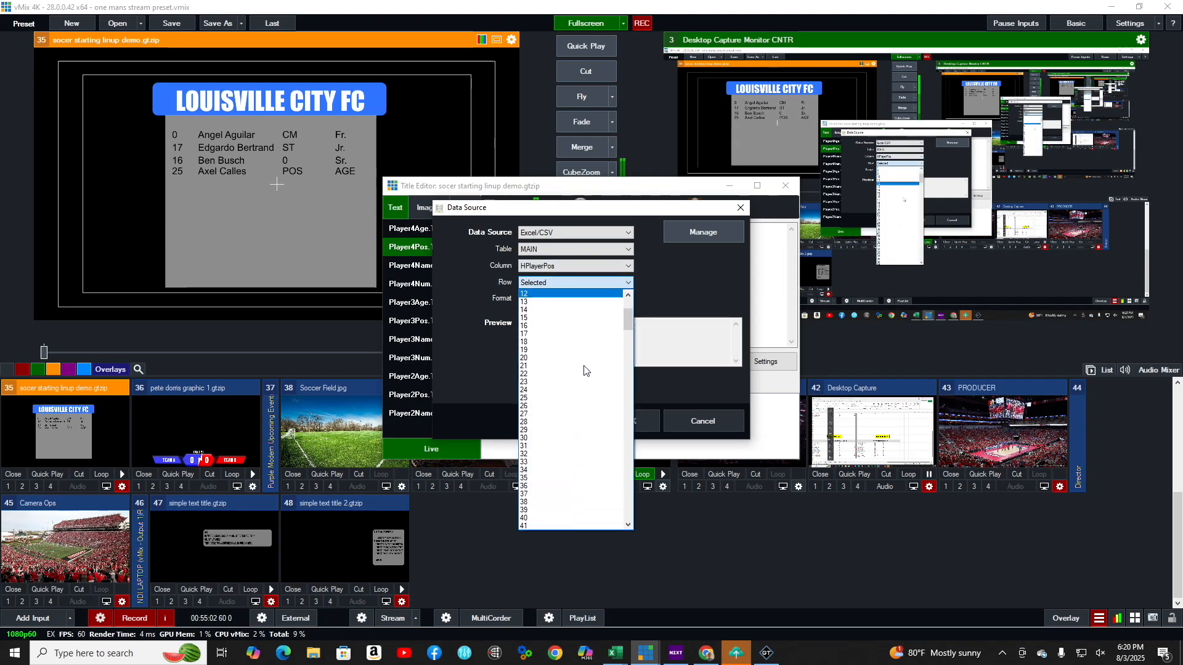
pyautogui.scroll(-3, 584, 400)
pyautogui.click(573, 491)
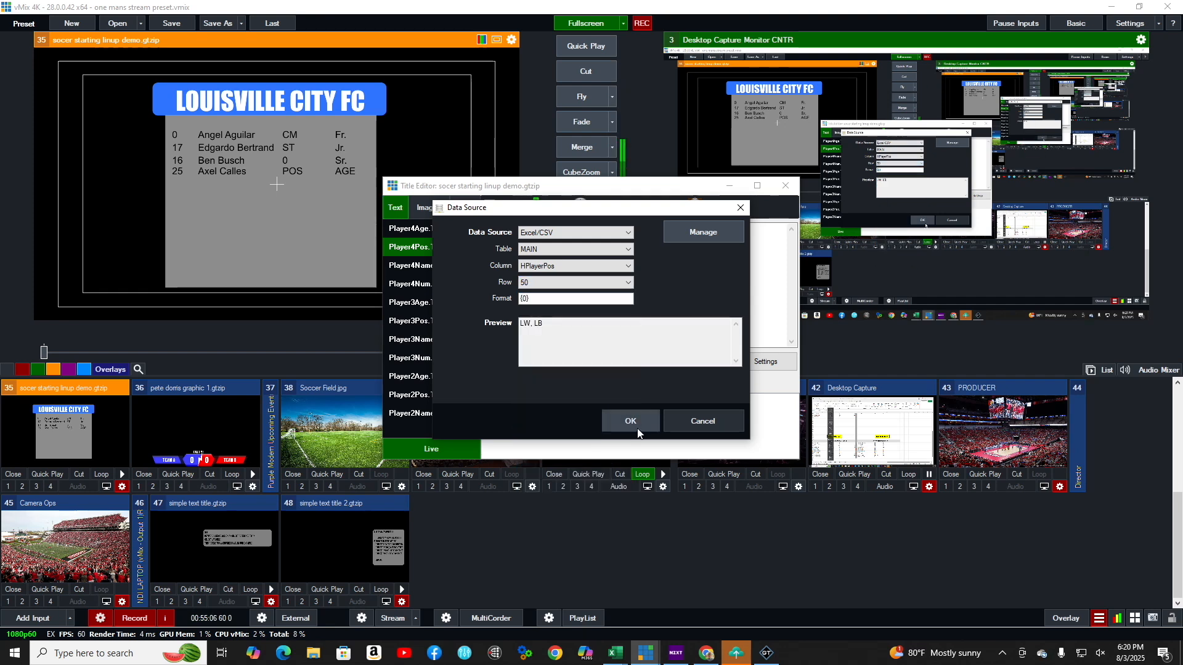
pyautogui.click(632, 421)
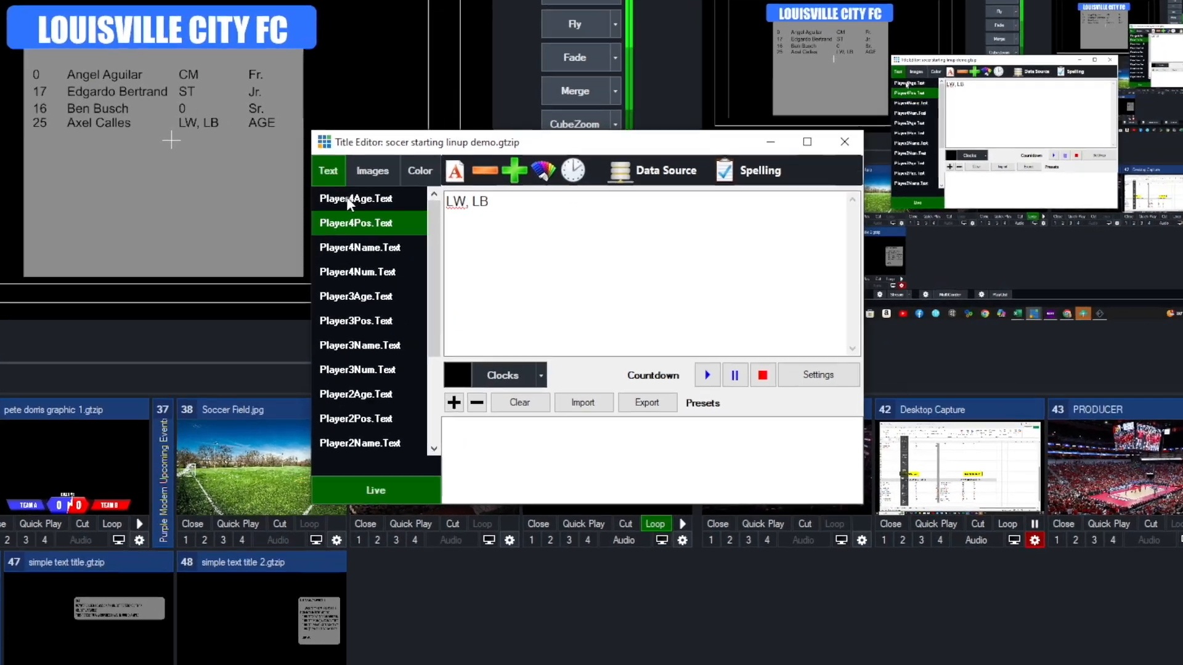
# Link Player4Age.Text to the Excel/CSV source's MAIN table with column HPlayerAge and row 50, and accept.
pyautogui.click(409, 228)
pyautogui.click(641, 206)
pyautogui.click(592, 232)
pyautogui.click(592, 199)
pyautogui.click(646, 225)
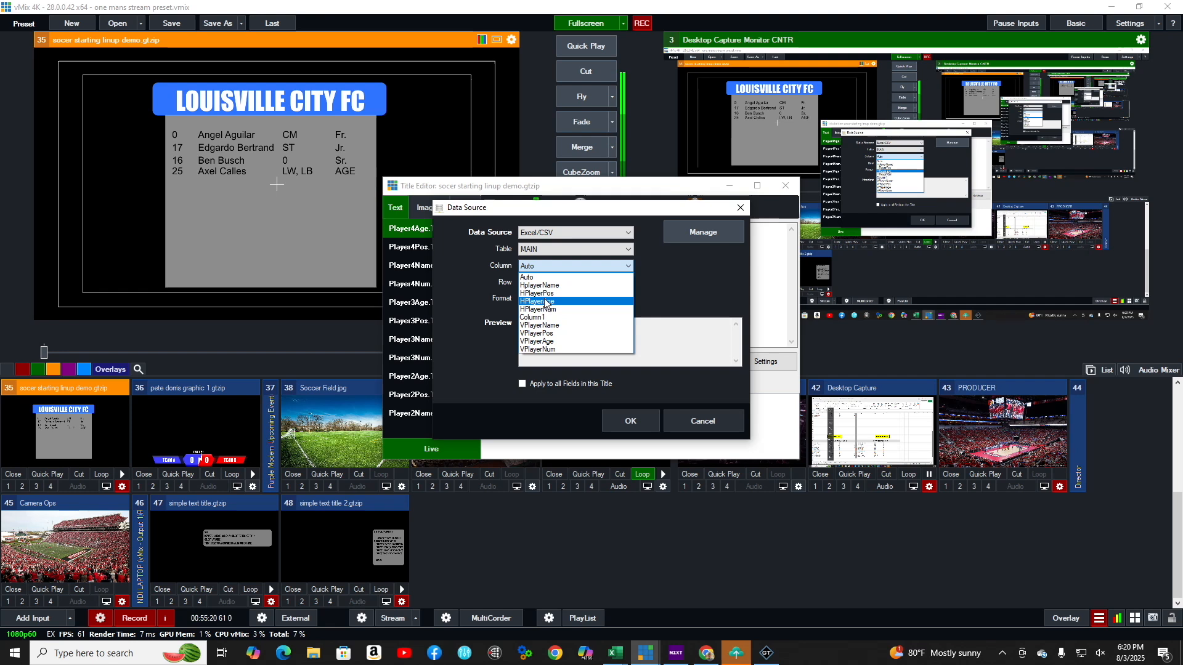
pyautogui.click(546, 302)
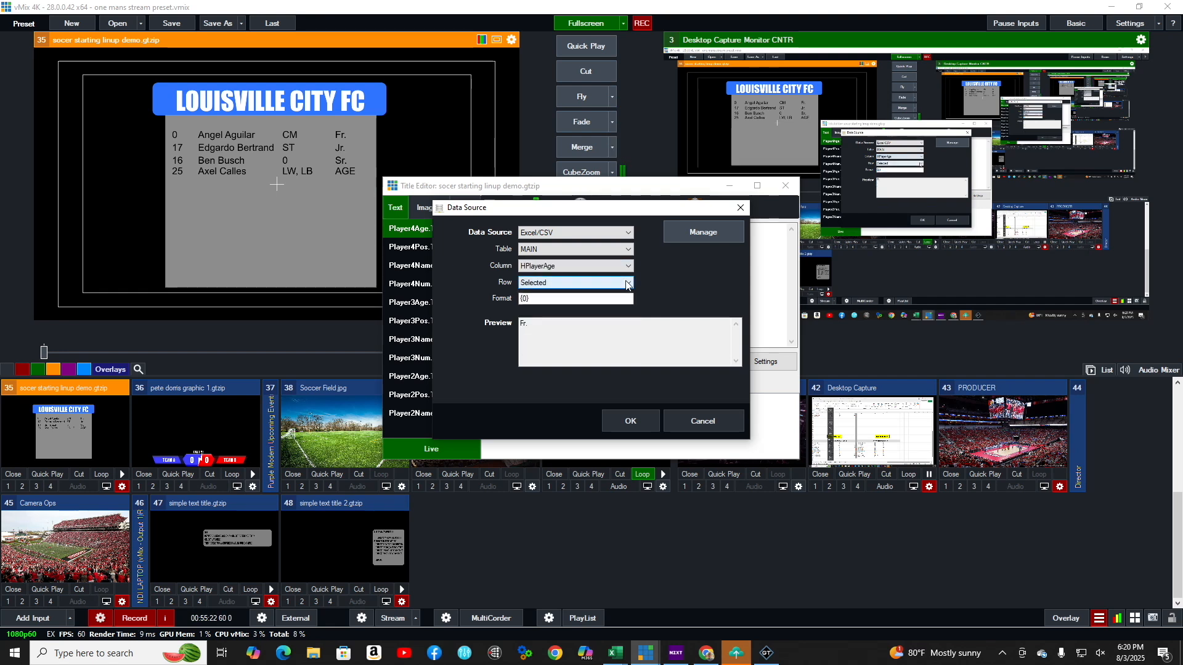
pyautogui.click(573, 282)
pyautogui.scroll(-3, 565, 441)
pyautogui.scroll(-2, 565, 441)
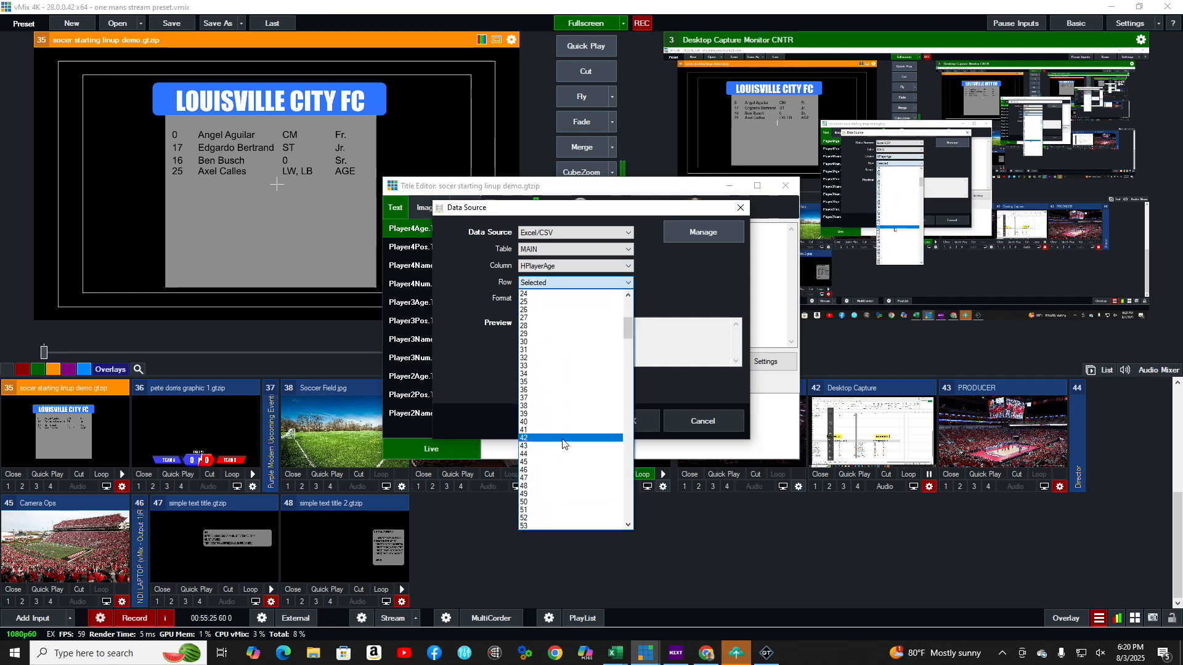
pyautogui.click(539, 504)
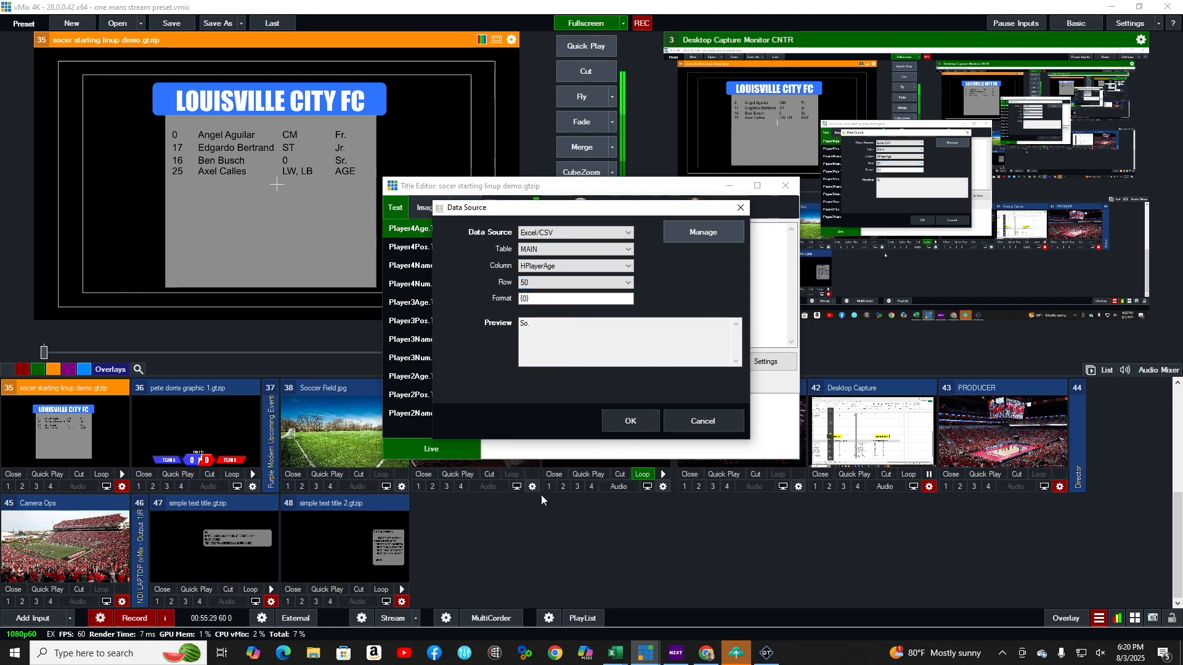
pyautogui.click(637, 422)
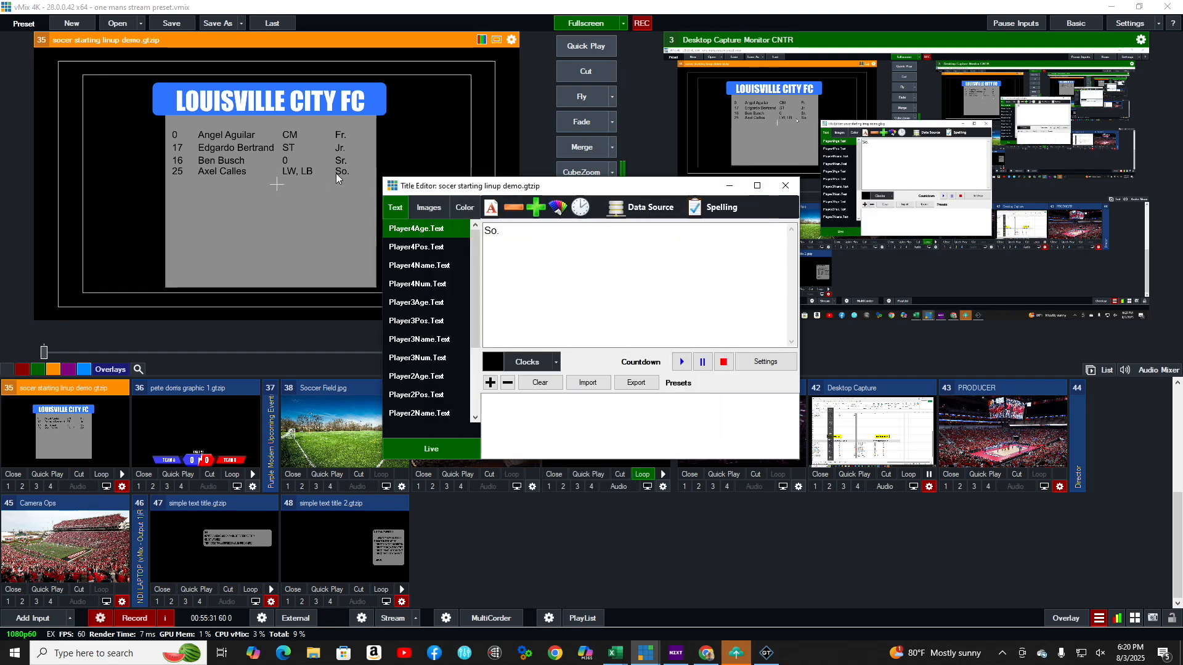